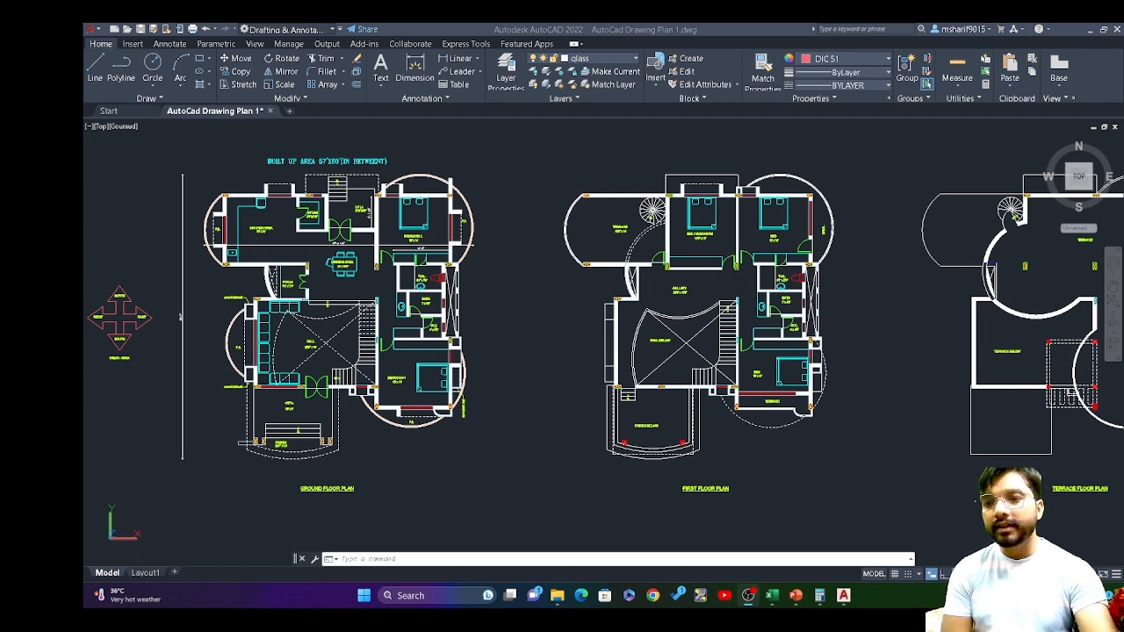
Switch to the Excel heat load workbook and review the Bedroom 1 Heat Load sheet from the solar gains to the total heat capacity.
{"action": "left_click", "coordinate": [771, 595]}
{"action": "left_click", "coordinate": [190, 558]}
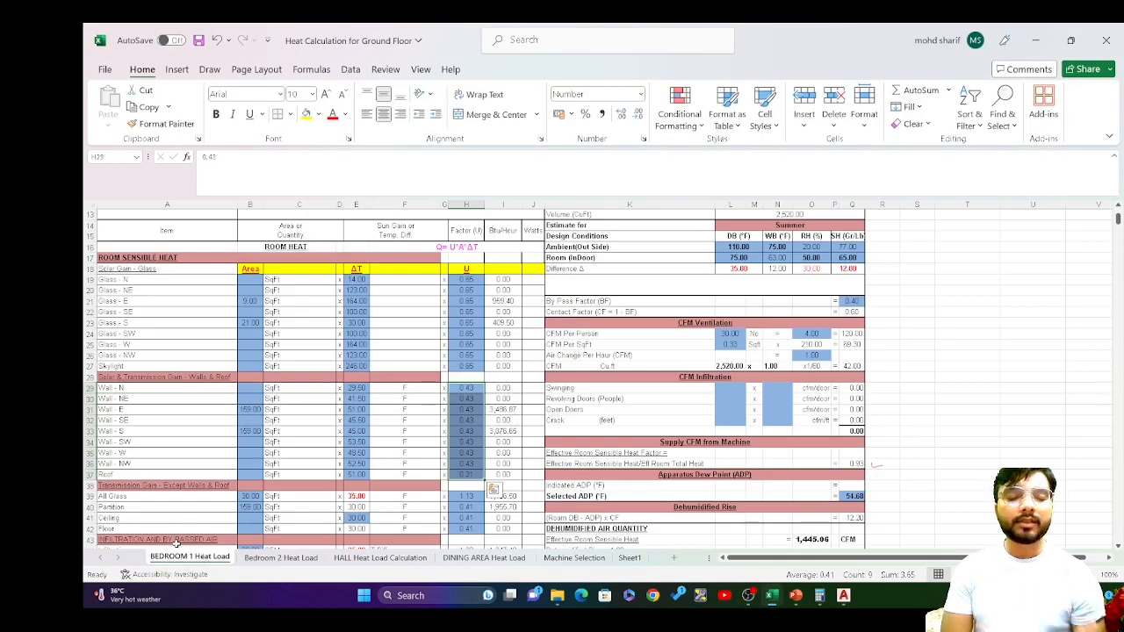
{"action": "scroll", "coordinate": [684, 463], "scroll_direction": "down", "scroll_amount": 2}
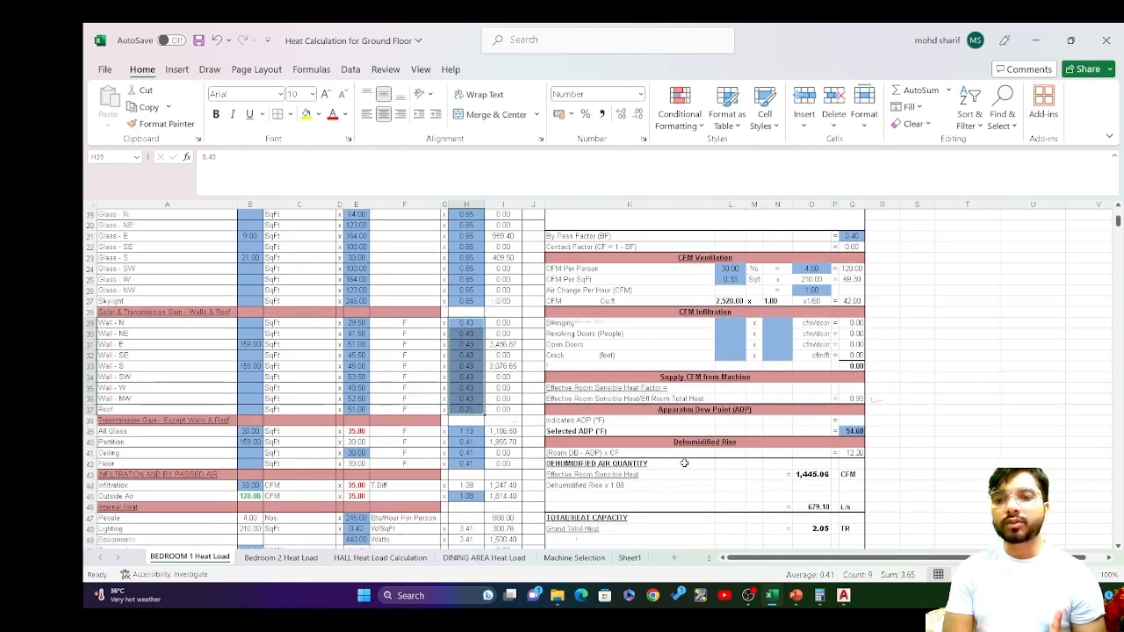
{"action": "scroll", "coordinate": [685, 463], "scroll_direction": "down", "scroll_amount": 2}
{"action": "scroll", "coordinate": [845, 485], "scroll_direction": "down", "scroll_amount": 1}
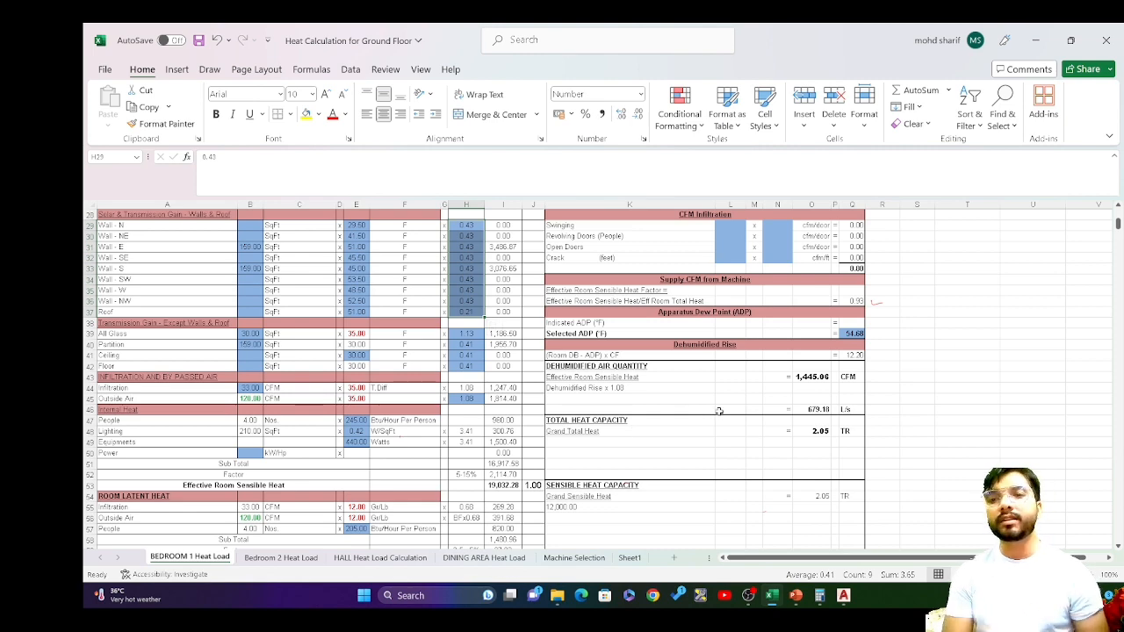
Open the Bedroom 2 Heat Load sheet and examine the project and space details in its header.
{"action": "left_click", "coordinate": [282, 558]}
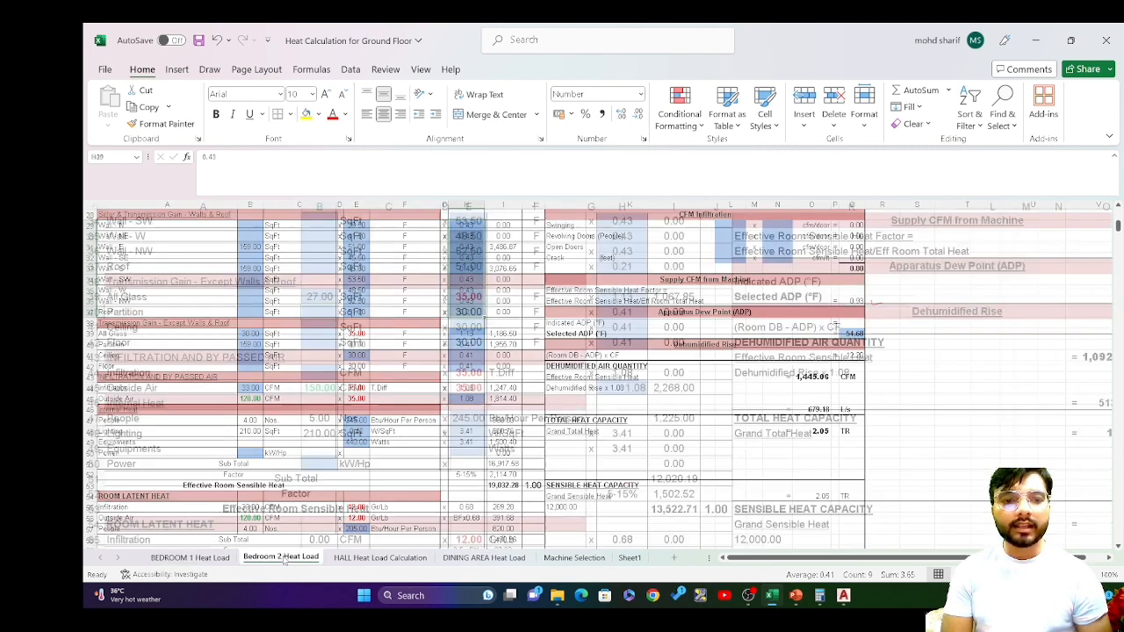
{"action": "scroll", "coordinate": [410, 360], "scroll_direction": "up", "scroll_amount": 8}
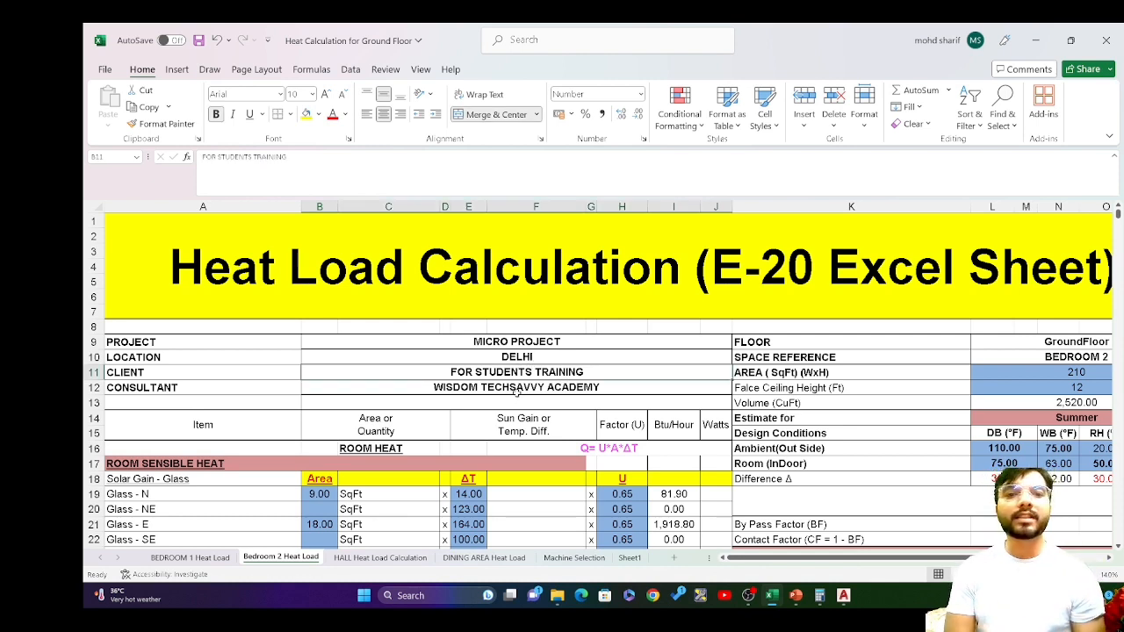
{"action": "left_click", "coordinate": [517, 391]}
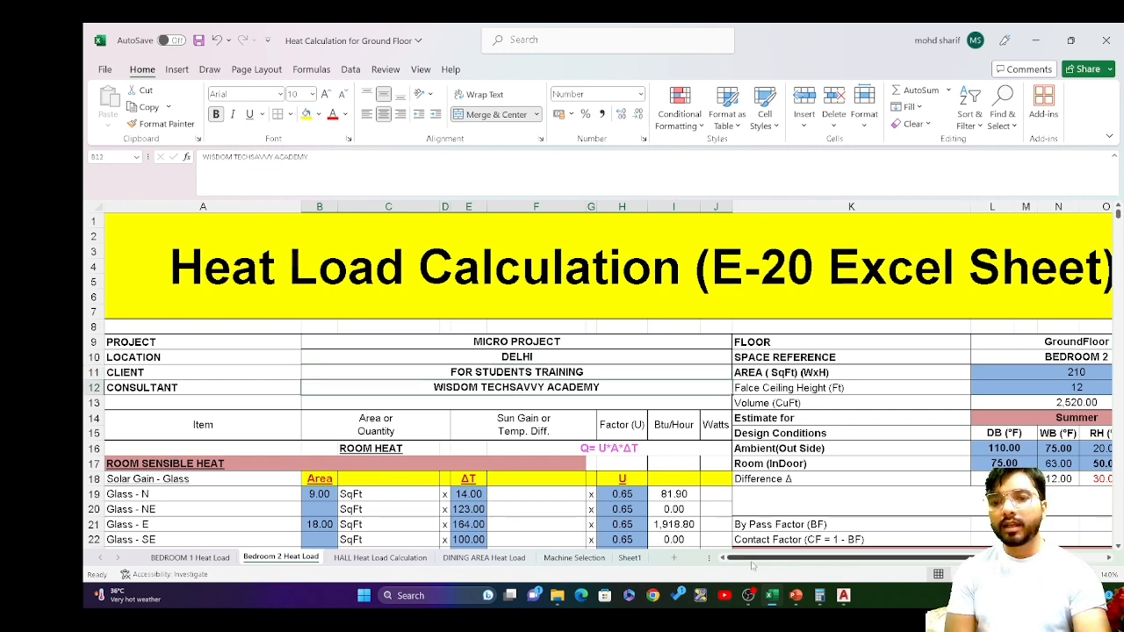
{"action": "left_click_drag", "start_coordinate": [764, 558], "coordinate": [804, 569]}
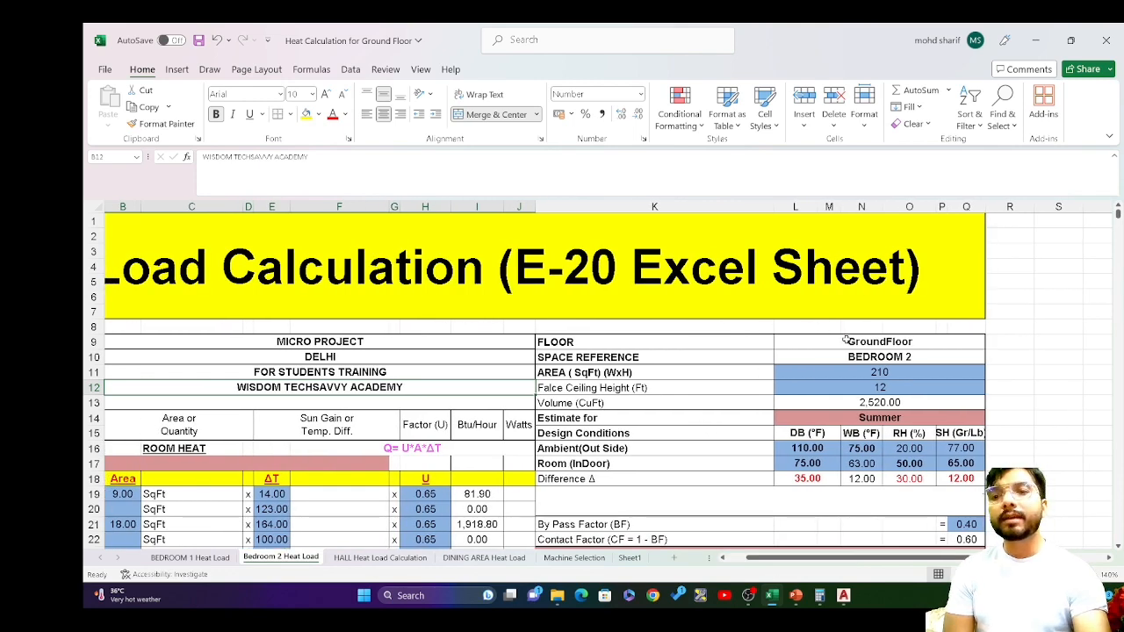
Correct the floor entry on the Bedroom 2 sheet to read "Ground Floor".
{"action": "left_click", "coordinate": [846, 341]}
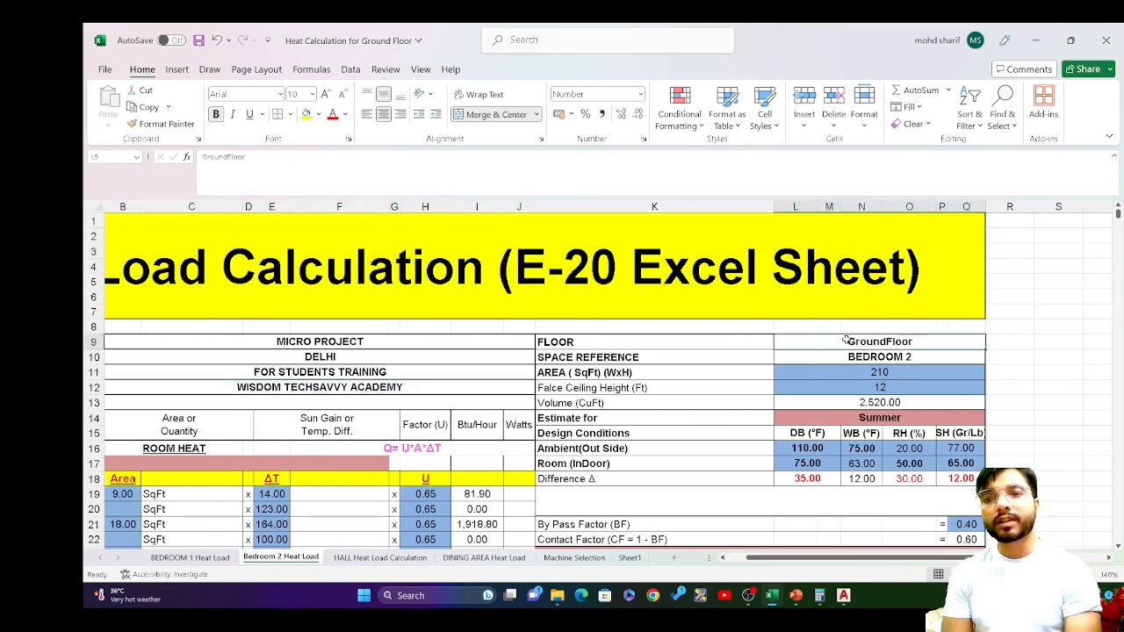
{"action": "double_click", "coordinate": [887, 341]}
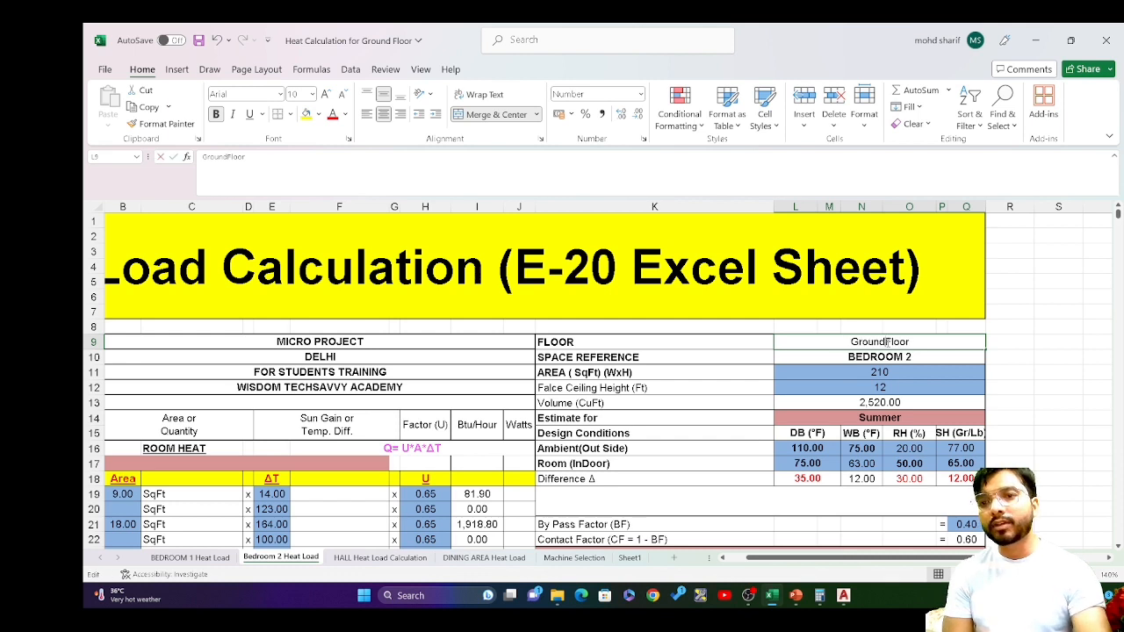
{"action": "key", "text": "Return"}
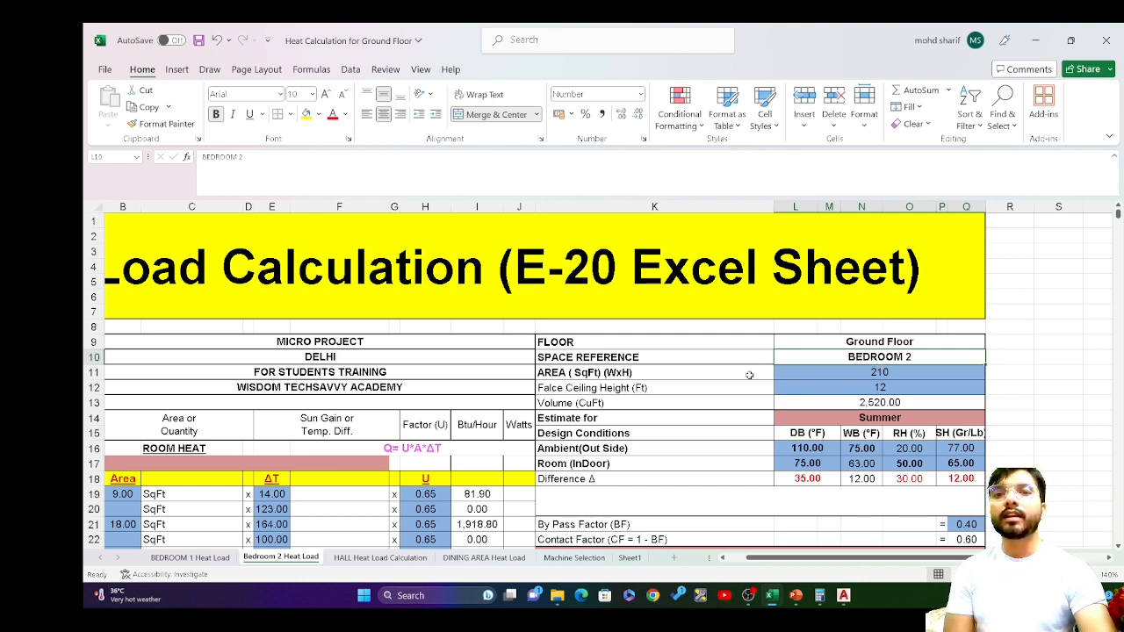
Select the Bedroom 2 area cell, switch to the AutoCAD drawing and examine Bedroom 2's dimensions on the ground floor plan.
{"action": "left_click", "coordinate": [672, 375]}
{"action": "left_click", "coordinate": [869, 372]}
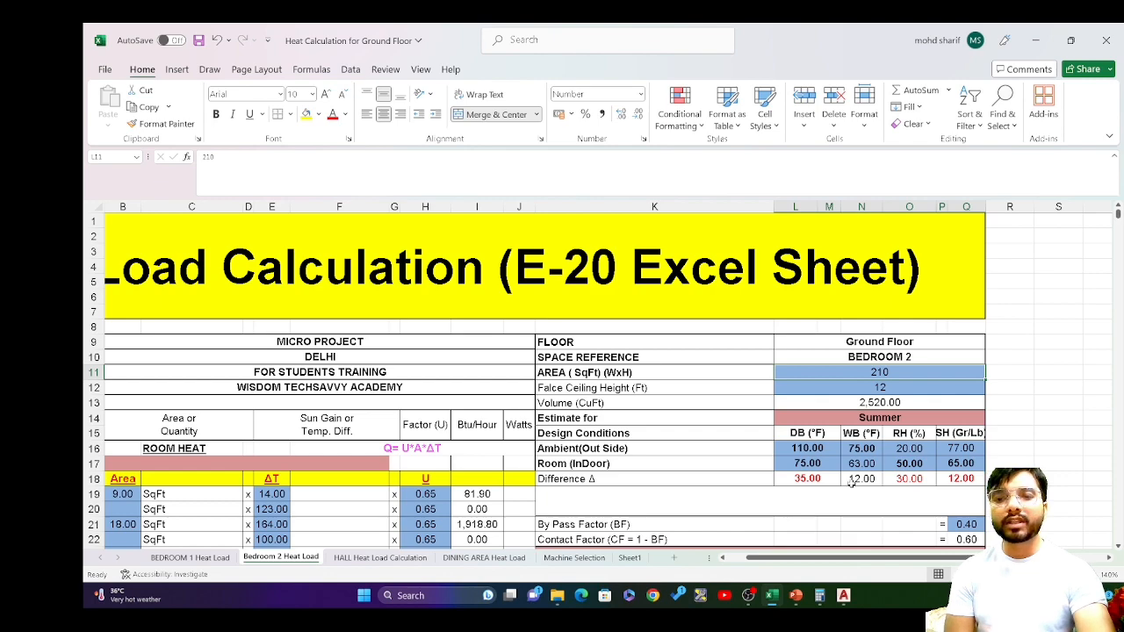
{"action": "left_click", "coordinate": [802, 577]}
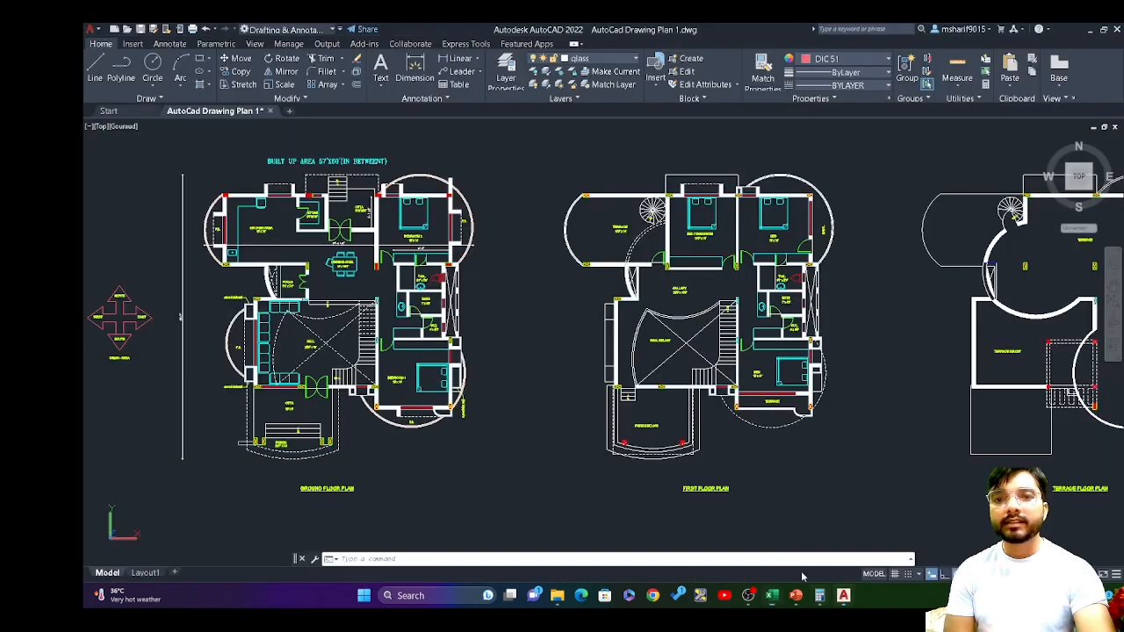
{"action": "scroll", "coordinate": [384, 229], "scroll_direction": "up", "scroll_amount": 2}
{"action": "left_click_drag", "start_coordinate": [382, 227], "coordinate": [634, 244]}
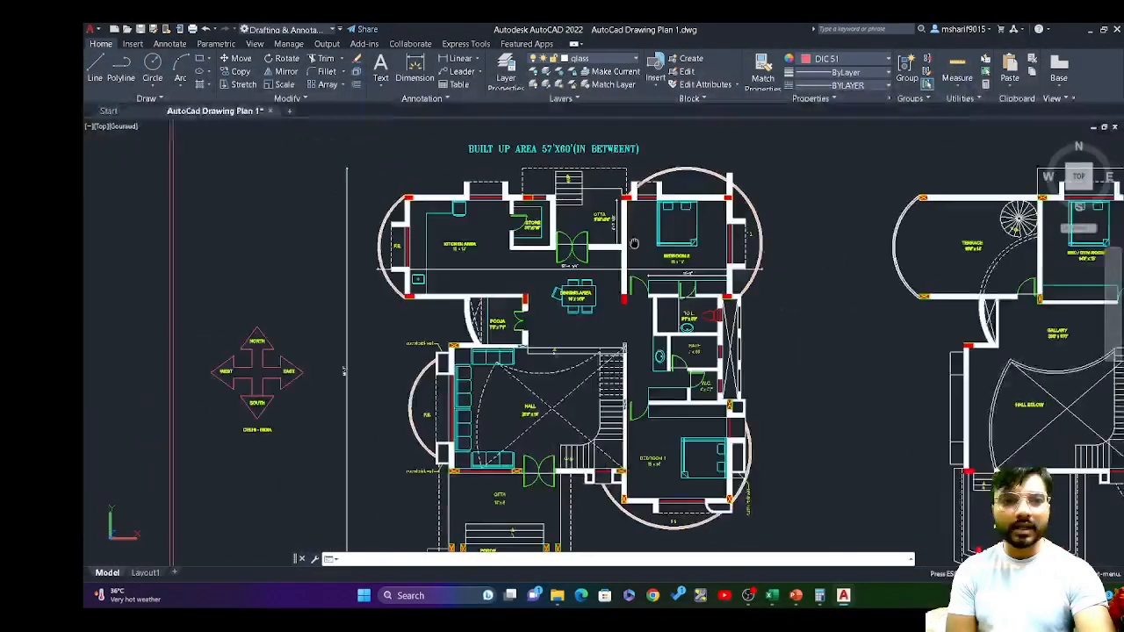
{"action": "scroll", "coordinate": [347, 418], "scroll_direction": "up", "scroll_amount": 4}
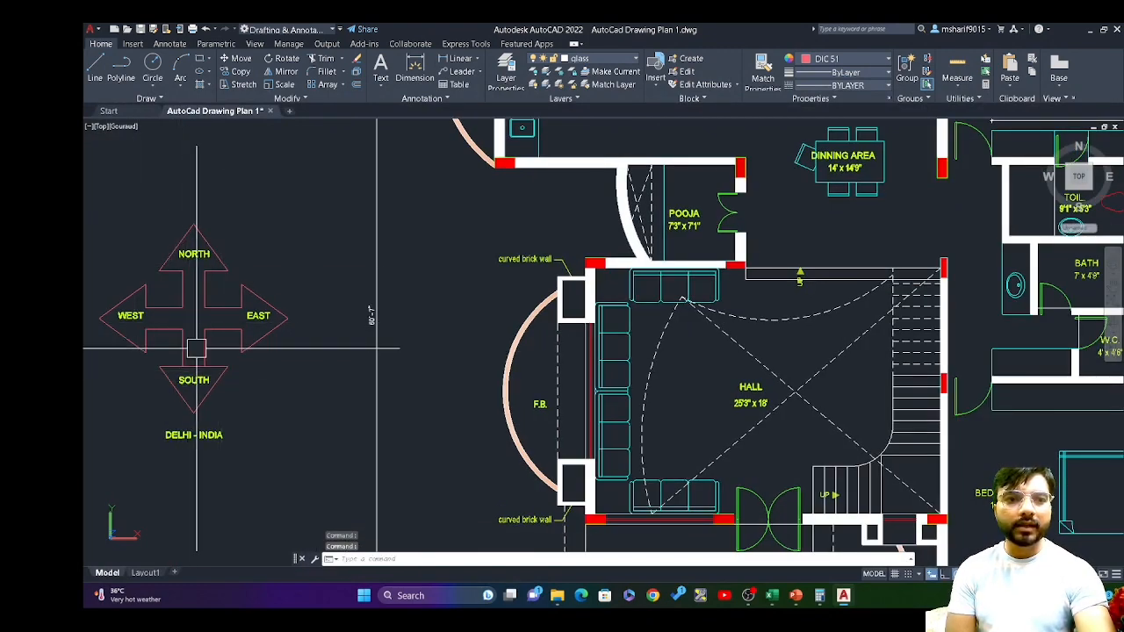
{"action": "scroll", "coordinate": [806, 343], "scroll_direction": "down", "scroll_amount": 4}
{"action": "mouse_move", "coordinate": [948, 356]}
{"action": "left_mouse_down"}
{"action": "mouse_move", "coordinate": [625, 305]}
{"action": "mouse_move", "coordinate": [615, 376]}
{"action": "left_mouse_up"}
{"action": "scroll", "coordinate": [622, 393], "scroll_direction": "up", "scroll_amount": 3}
{"action": "scroll", "coordinate": [623, 329], "scroll_direction": "down", "scroll_amount": 2}
{"action": "scroll", "coordinate": [623, 329], "scroll_direction": "up", "scroll_amount": 2}
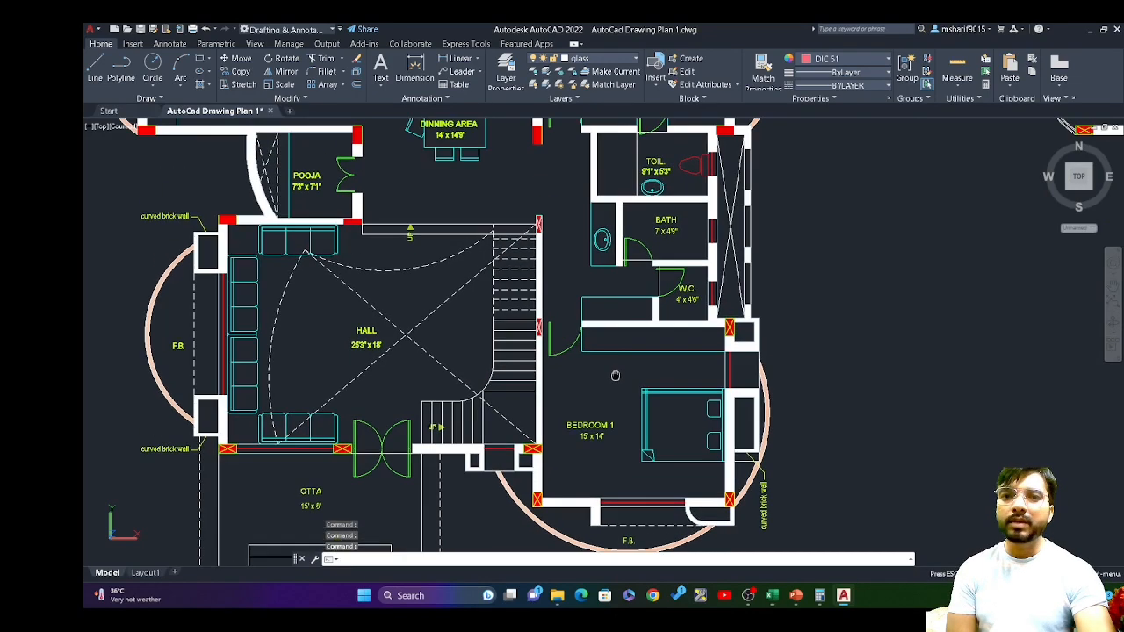
{"action": "left_click_drag", "start_coordinate": [615, 158], "coordinate": [577, 363]}
{"action": "scroll", "coordinate": [584, 233], "scroll_direction": "up", "scroll_amount": 2}
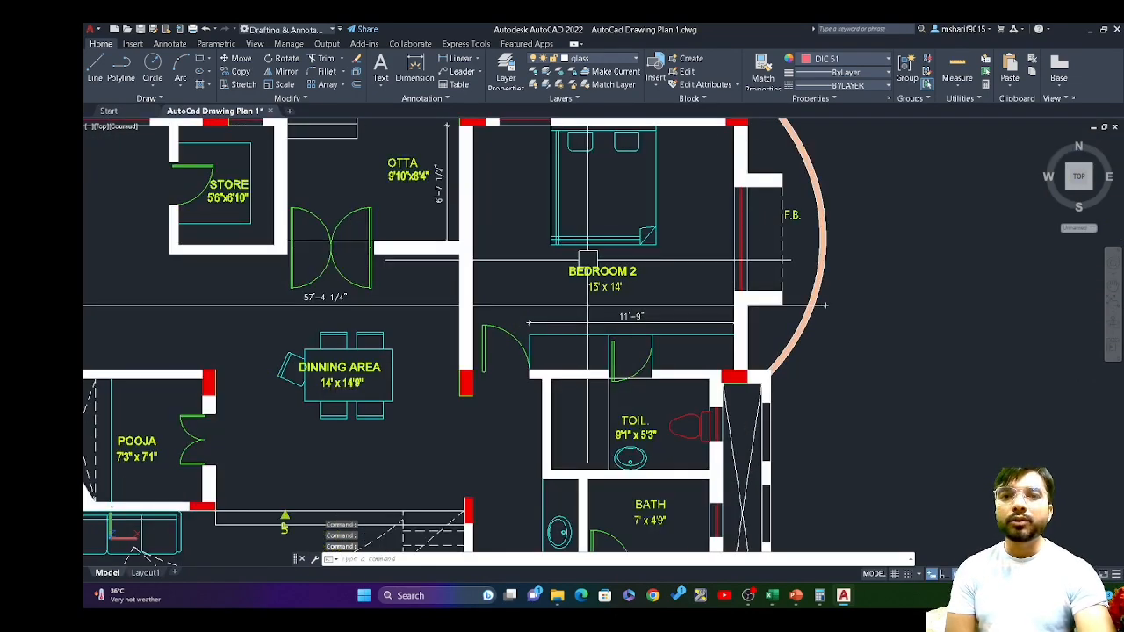
{"action": "mouse_move", "coordinate": [585, 263]}
{"action": "left_mouse_down"}
{"action": "mouse_move", "coordinate": [588, 359]}
{"action": "mouse_move", "coordinate": [626, 275]}
{"action": "left_mouse_up"}
{"action": "scroll", "coordinate": [626, 358], "scroll_direction": "up", "scroll_amount": 1}
{"action": "key", "text": "Escape"}
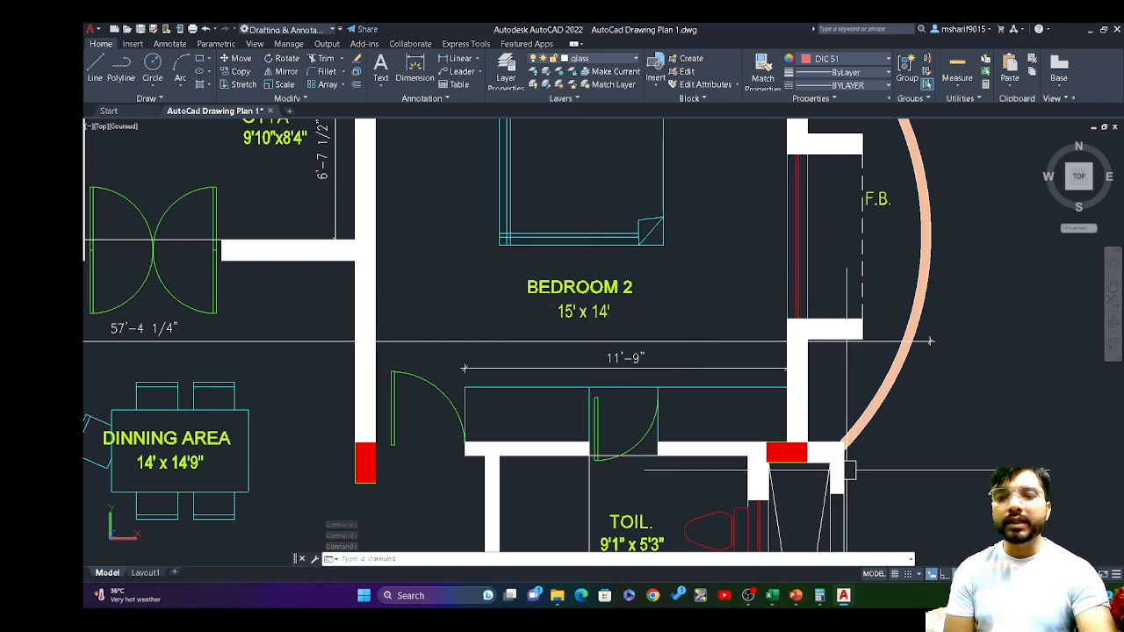
Calculate Bedroom 2's floor area in Calculator as 15 × 14.
{"action": "left_click", "coordinate": [815, 602]}
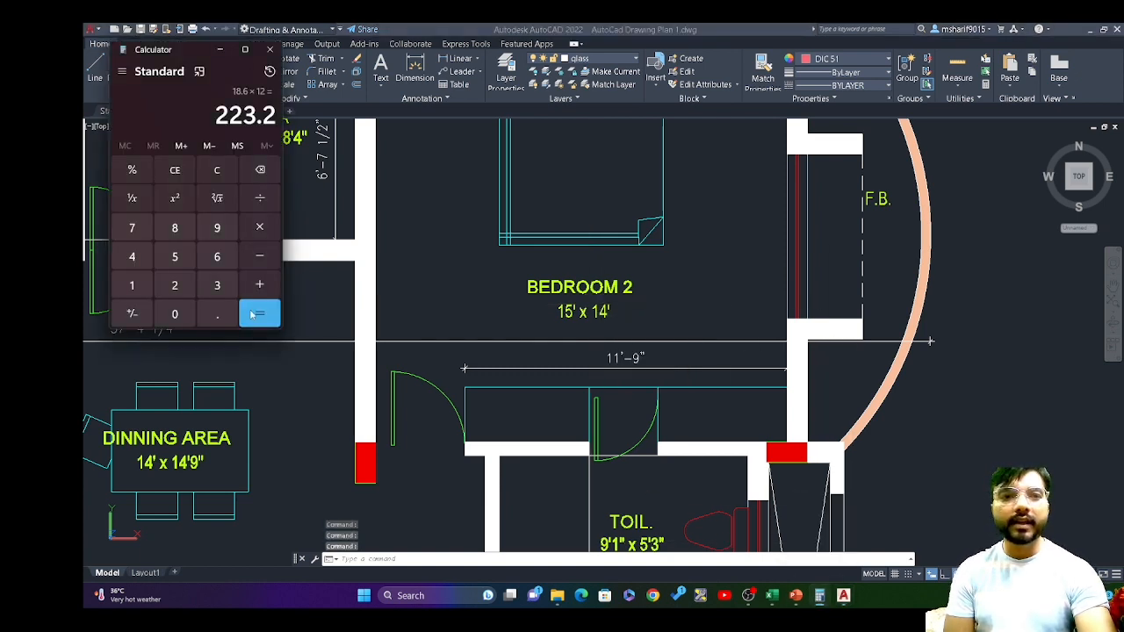
{"action": "left_click", "coordinate": [183, 181]}
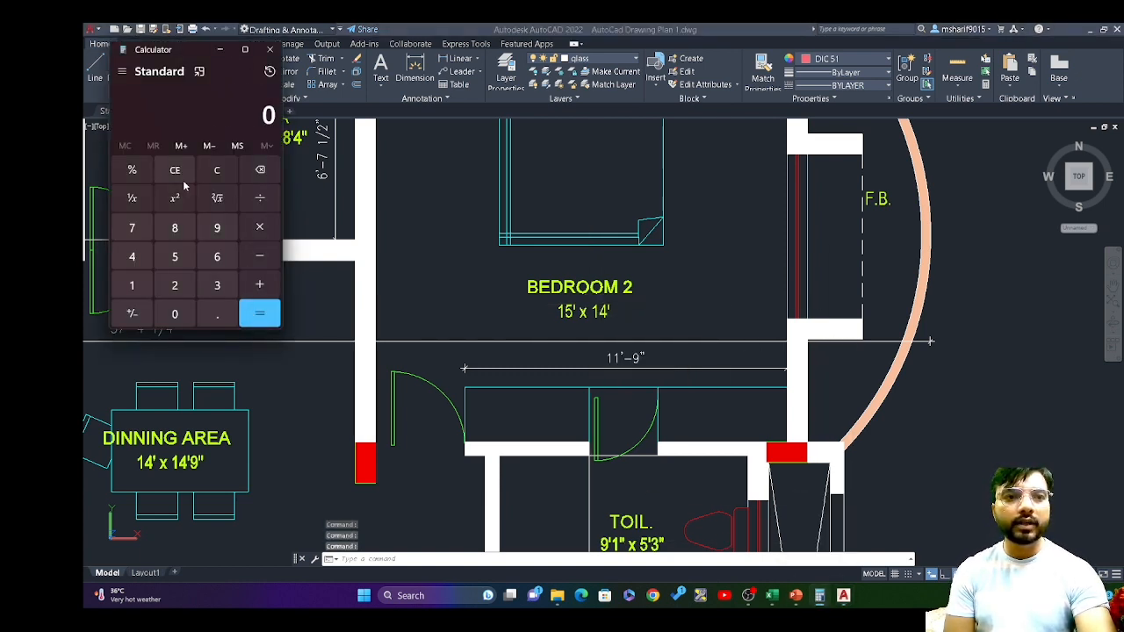
{"action": "left_click", "coordinate": [132, 285]}
{"action": "left_click", "coordinate": [179, 262]}
{"action": "left_click", "coordinate": [253, 227]}
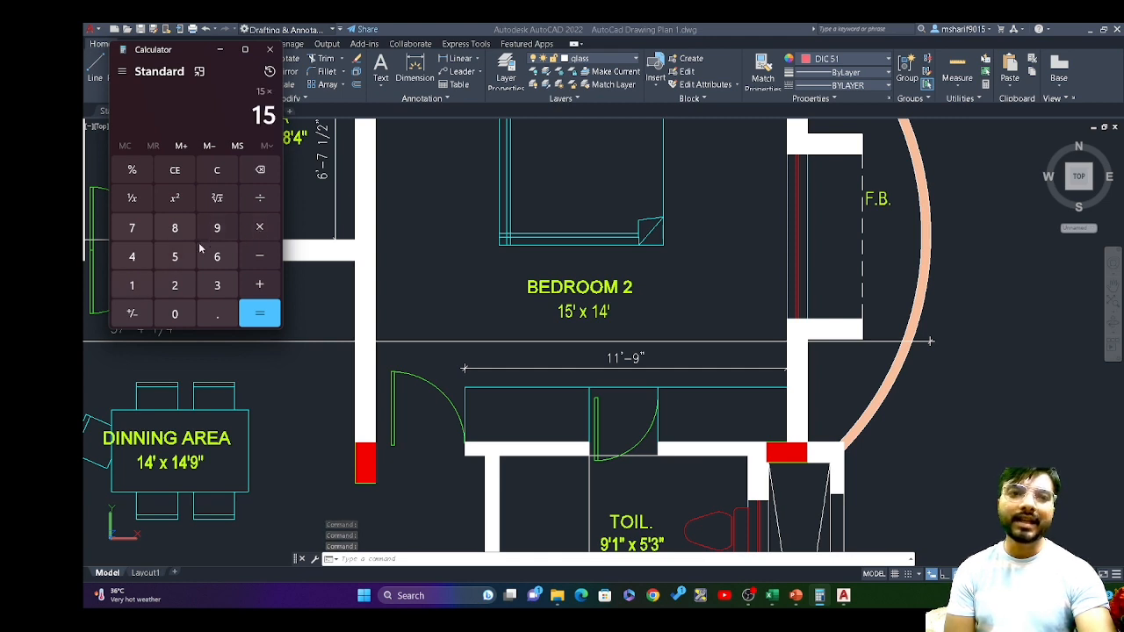
{"action": "left_click", "coordinate": [134, 284]}
{"action": "left_click", "coordinate": [136, 258]}
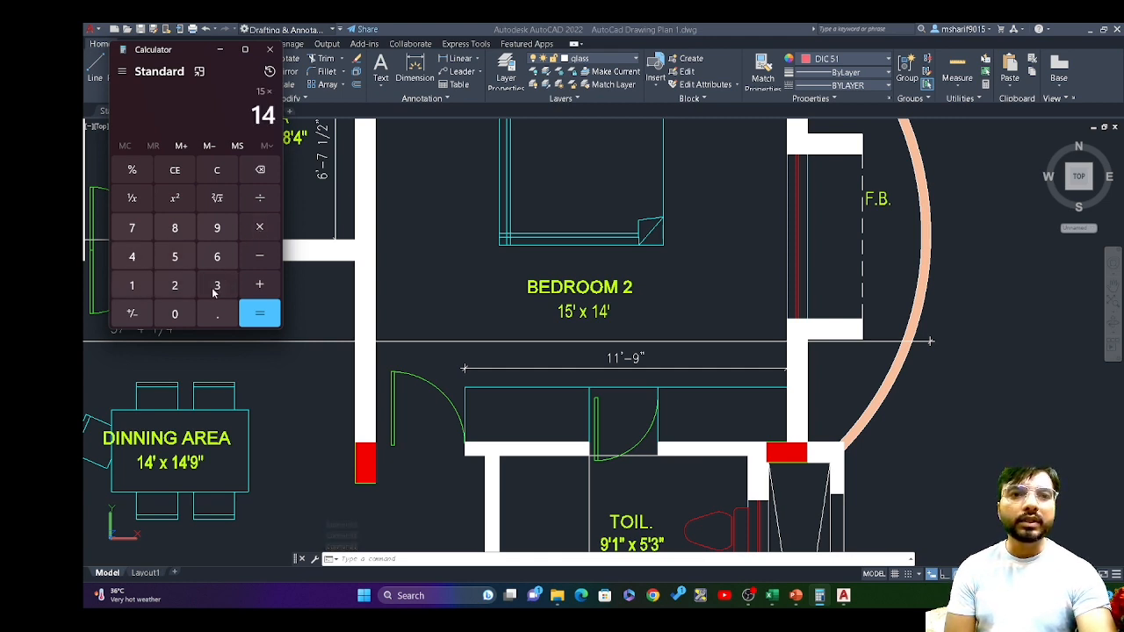
{"action": "left_click", "coordinate": [254, 314]}
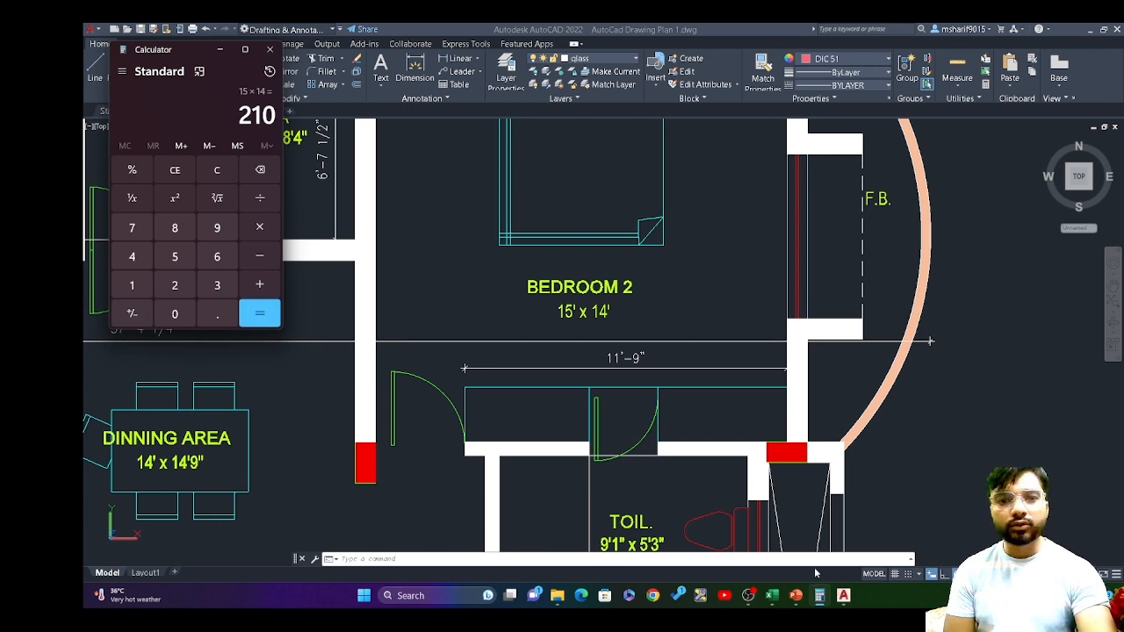
Return to Excel and set Bedroom 2's area to 210 sq ft and its false ceiling height to 12 ft.
{"action": "left_click", "coordinate": [778, 597]}
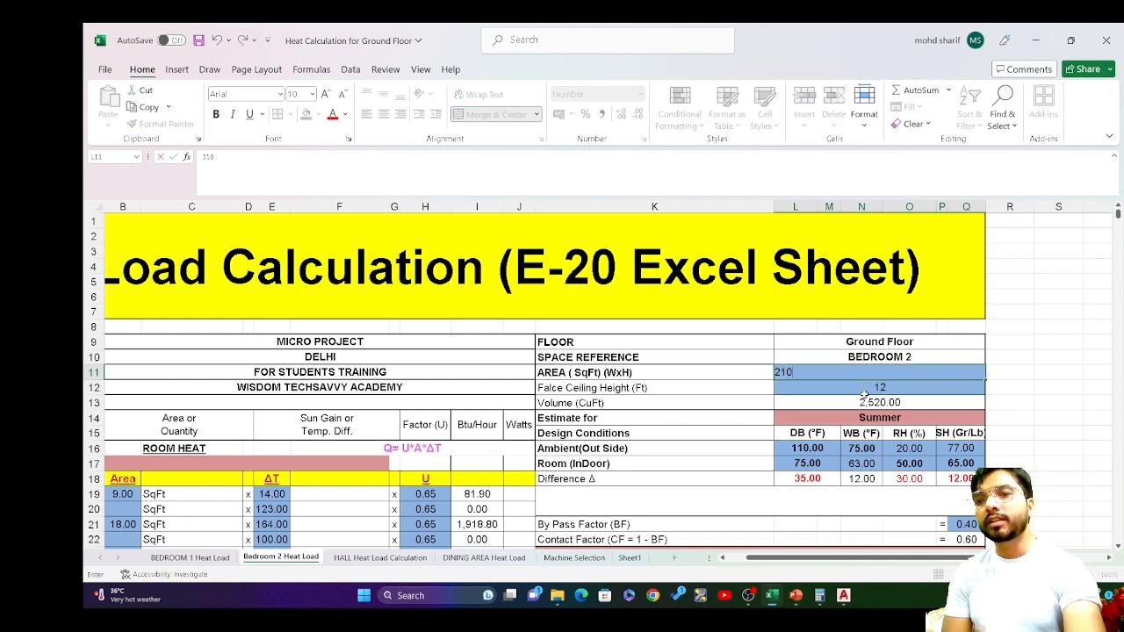
{"action": "left_click", "coordinate": [870, 390]}
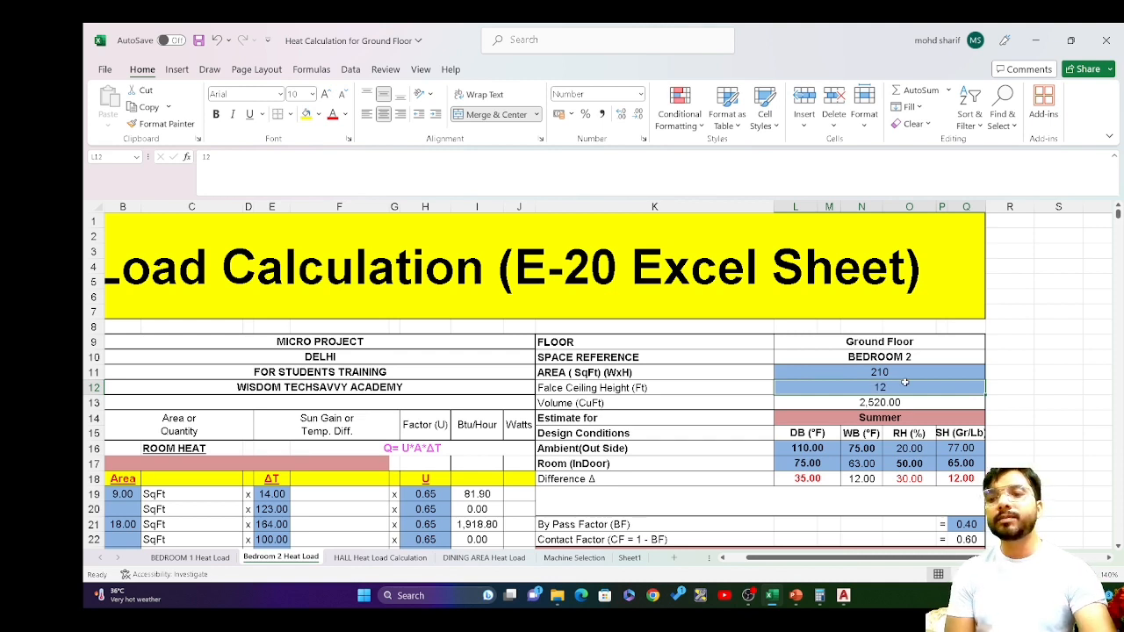
{"action": "type", "text": "12"}
{"action": "key", "text": "Return"}
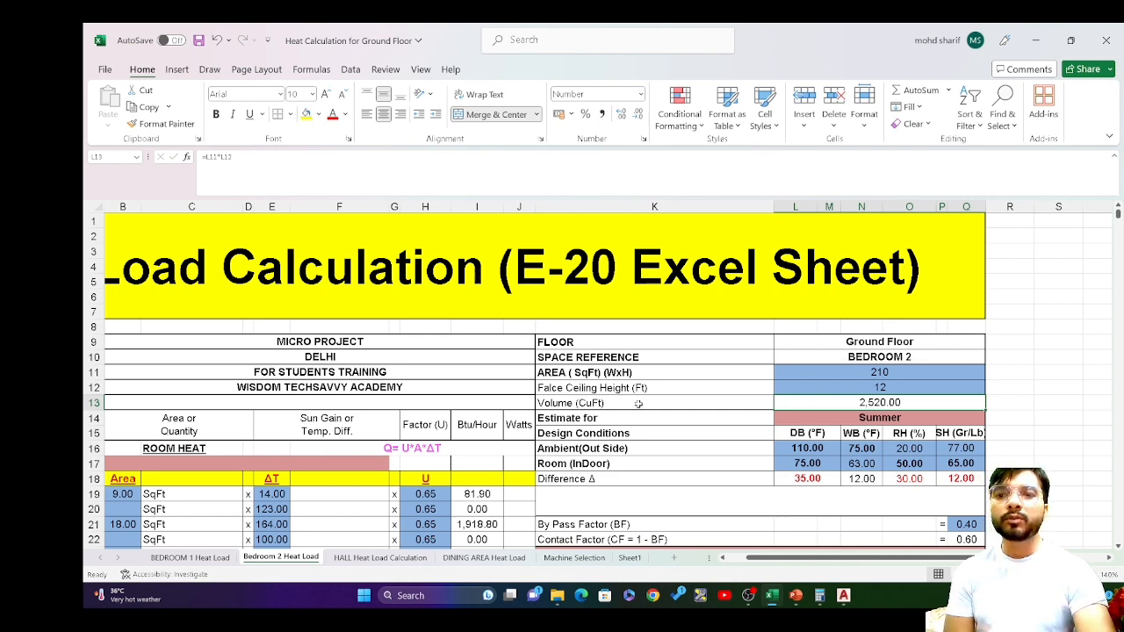
Examine the summer design conditions block, including the ambient, room and difference rows, on the Bedroom 2 sheet.
{"action": "scroll", "coordinate": [639, 403], "scroll_direction": "down", "scroll_amount": 1}
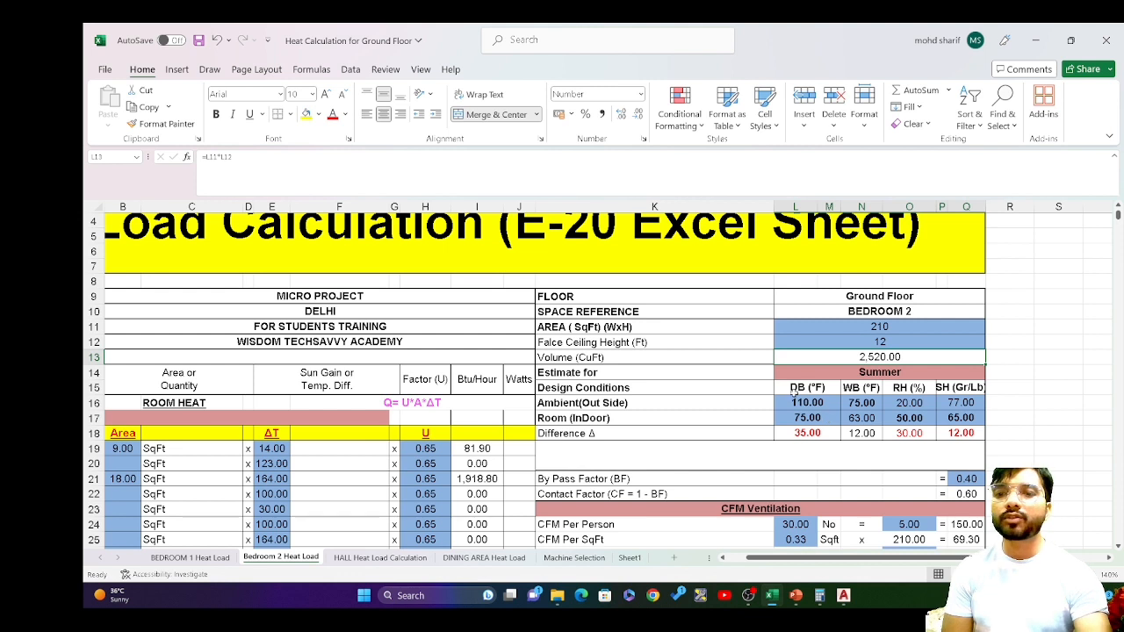
{"action": "left_click_drag", "start_coordinate": [610, 375], "coordinate": [935, 430]}
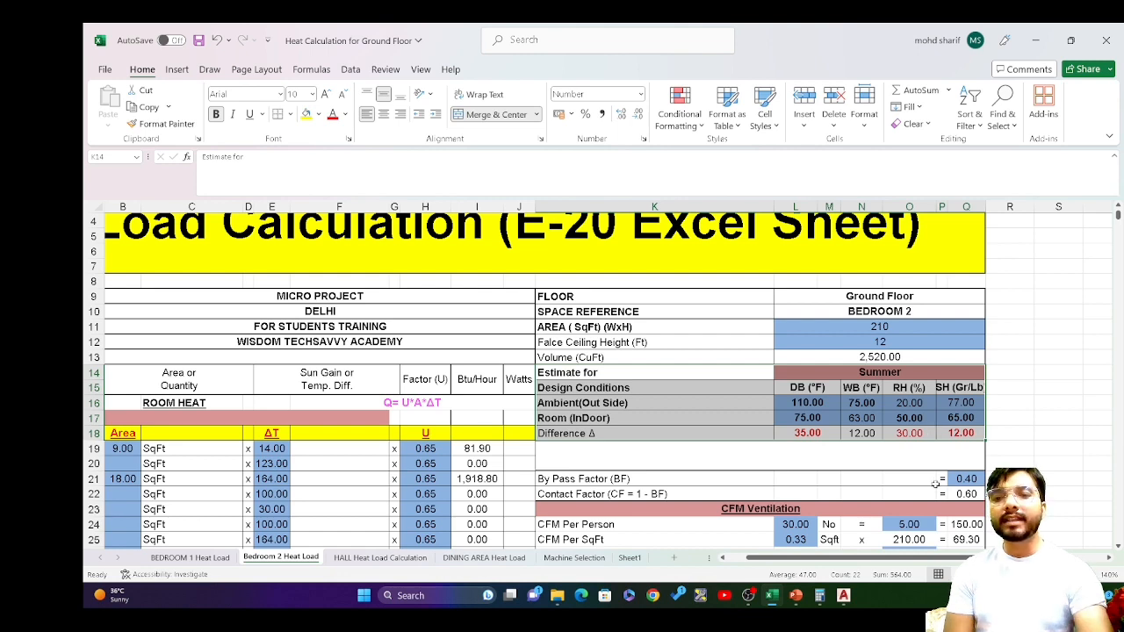
{"action": "left_click_drag", "start_coordinate": [870, 559], "coordinate": [850, 559]}
{"action": "scroll", "coordinate": [560, 440], "scroll_direction": "down", "scroll_amount": 2}
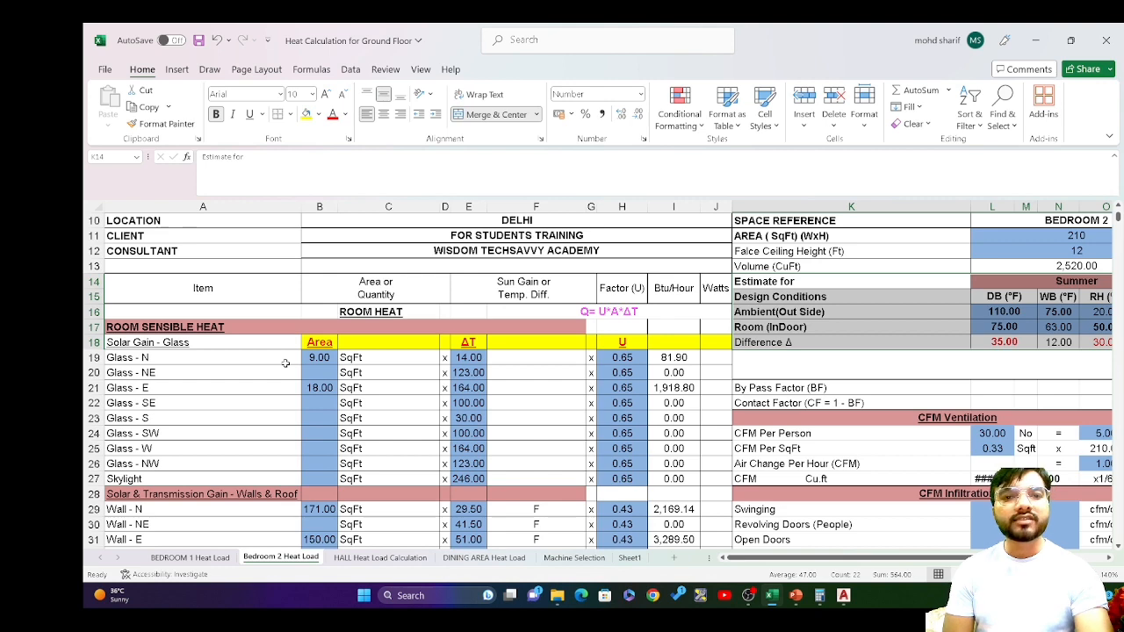
Compare the glass U factors and ΔT values between the Bedroom 1 and Bedroom 2 sheets, and check Bedroom 2's north and east glass areas.
{"action": "left_click", "coordinate": [180, 559]}
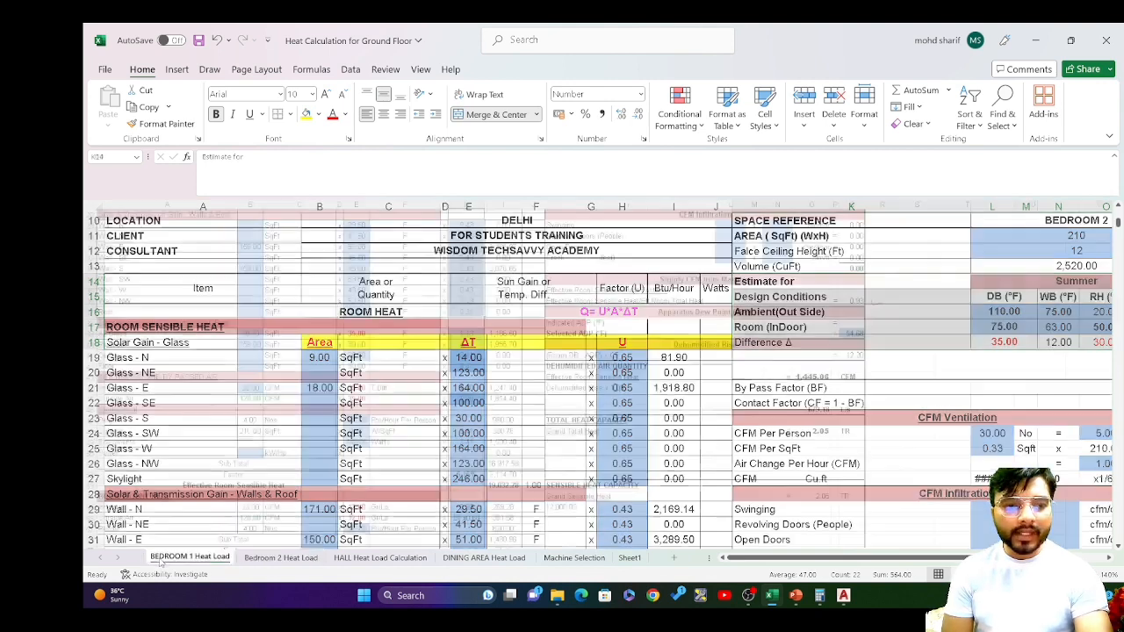
{"action": "scroll", "coordinate": [465, 267], "scroll_direction": "up", "scroll_amount": 4}
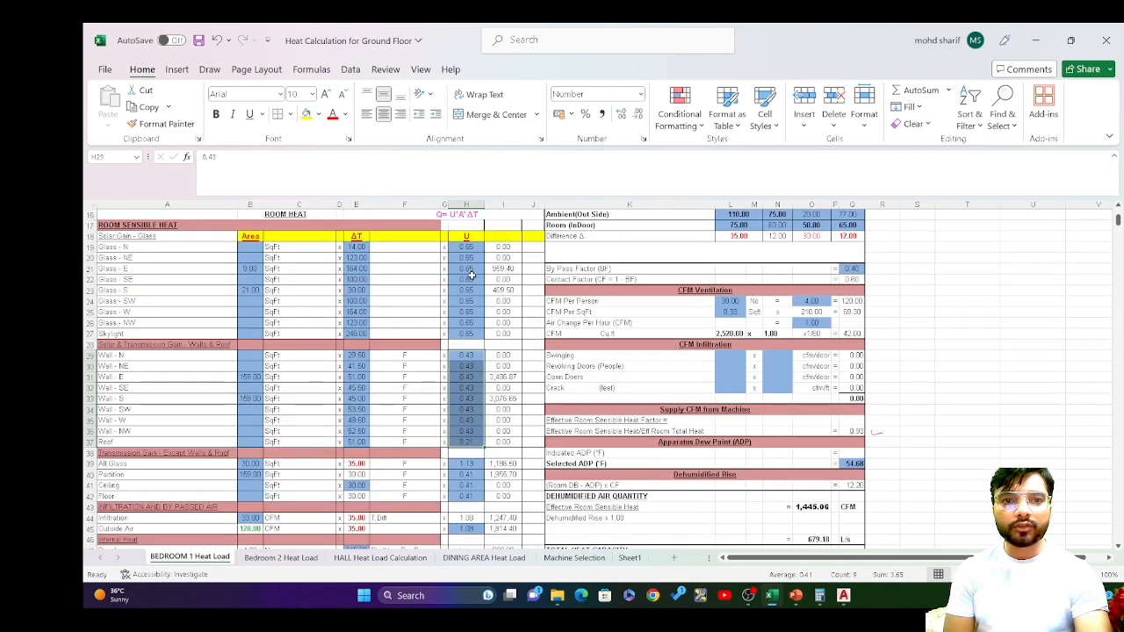
{"action": "left_click", "coordinate": [268, 559]}
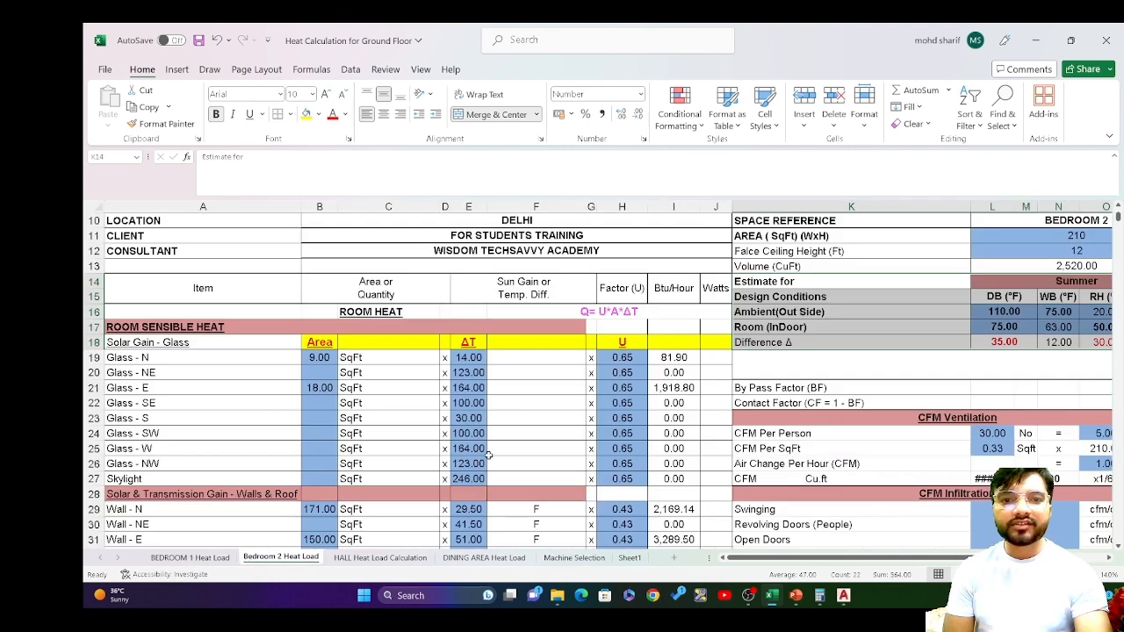
{"action": "left_click_drag", "start_coordinate": [615, 357], "coordinate": [619, 464]}
{"action": "left_click", "coordinate": [190, 557]}
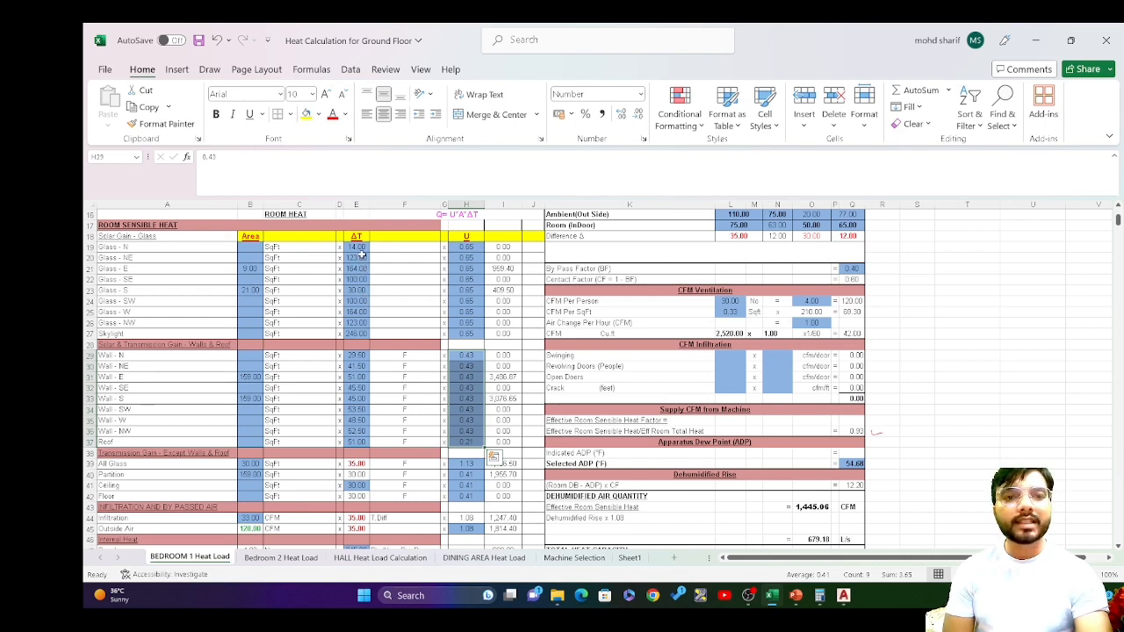
{"action": "left_click_drag", "start_coordinate": [359, 250], "coordinate": [354, 325]}
{"action": "left_click", "coordinate": [280, 558]}
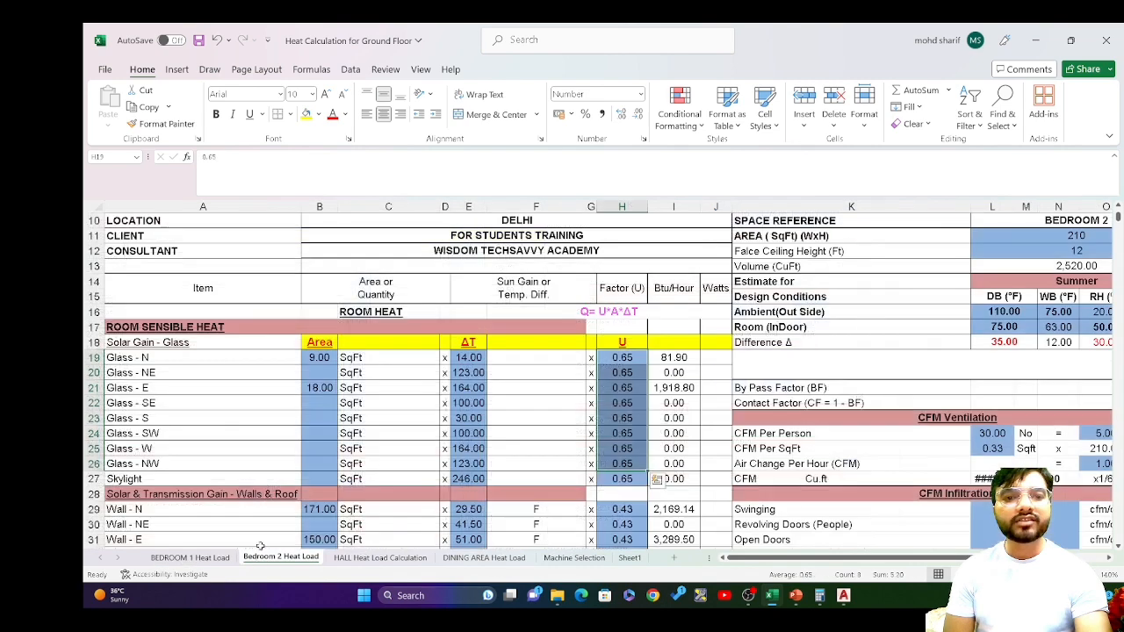
{"action": "left_click_drag", "start_coordinate": [466, 359], "coordinate": [464, 478]}
{"action": "left_click", "coordinate": [464, 479]}
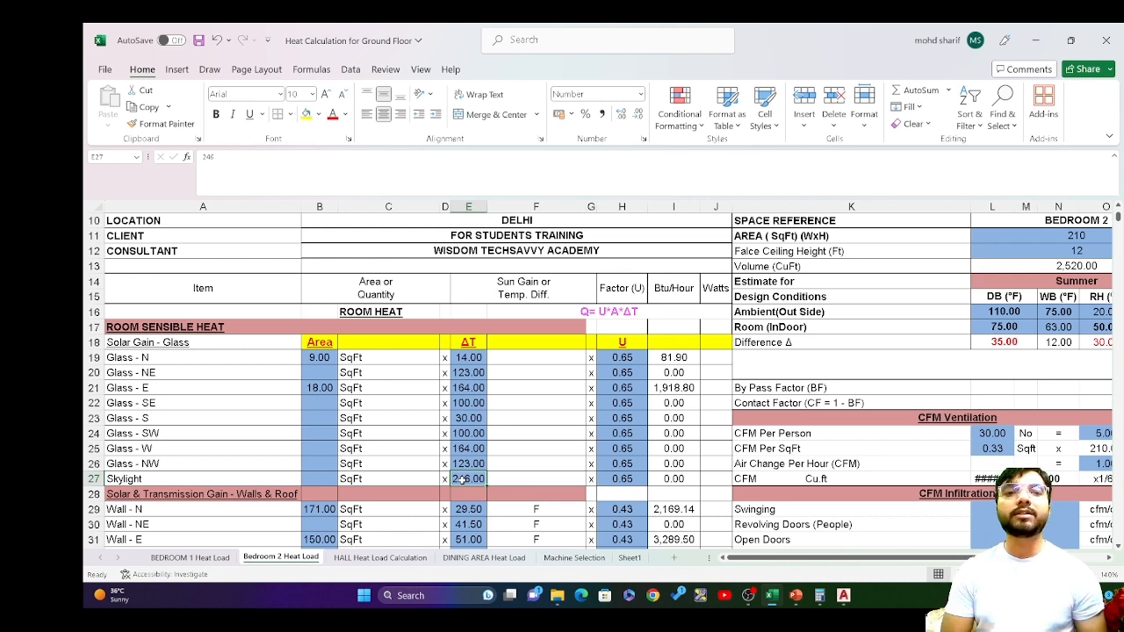
{"action": "left_click", "coordinate": [323, 357]}
{"action": "left_click", "coordinate": [320, 392]}
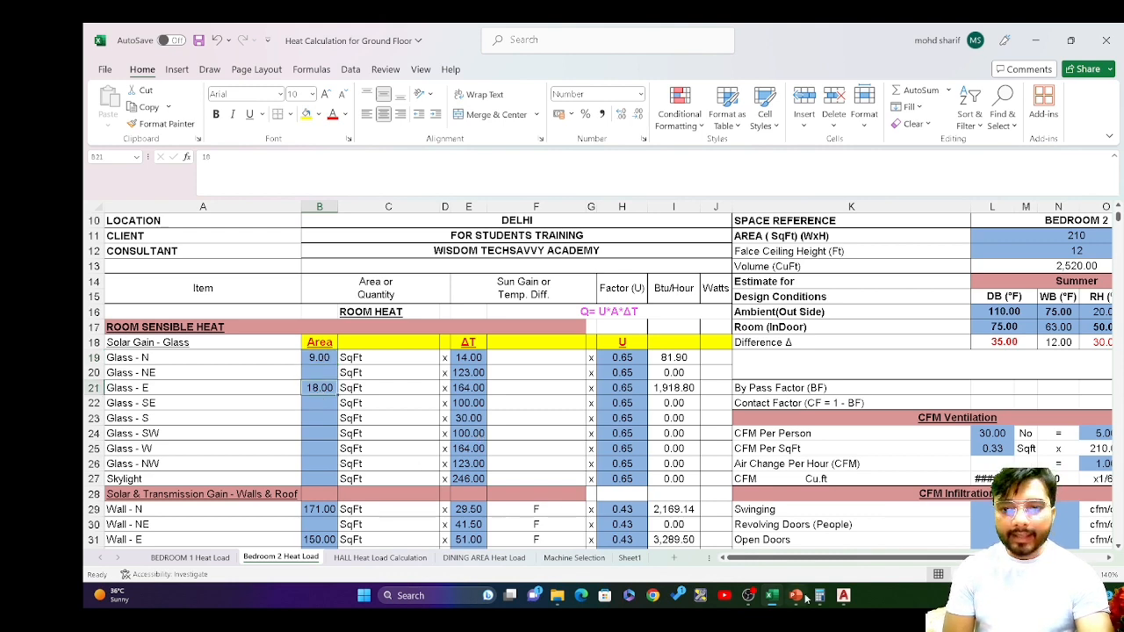
Switch to AutoCAD and dimension the width of Bedroom 2's east window, placing the dimension inside the room.
{"action": "mouse_move", "coordinate": [773, 600]}
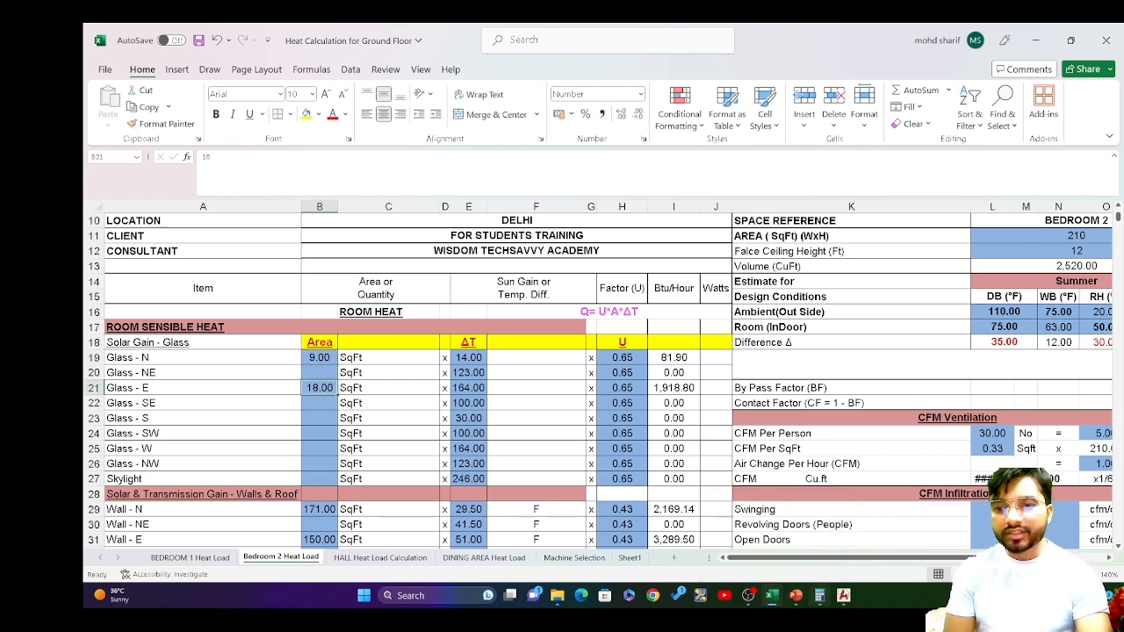
{"action": "left_click", "coordinate": [843, 595]}
{"action": "left_click_drag", "start_coordinate": [753, 303], "coordinate": [702, 404]}
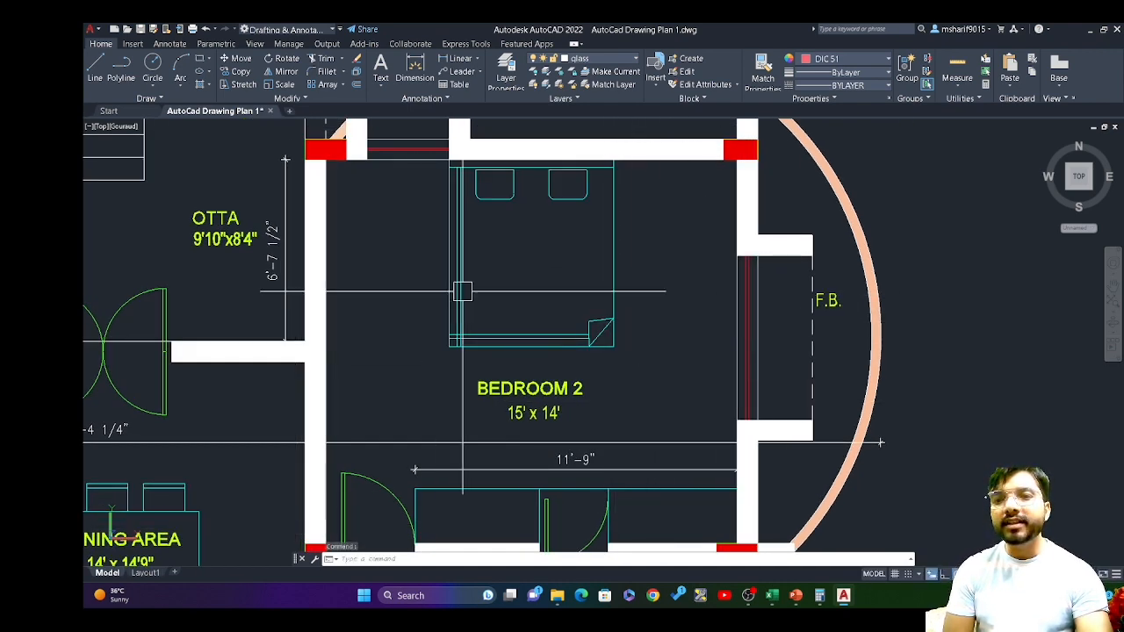
{"action": "type", "text": "DI"}
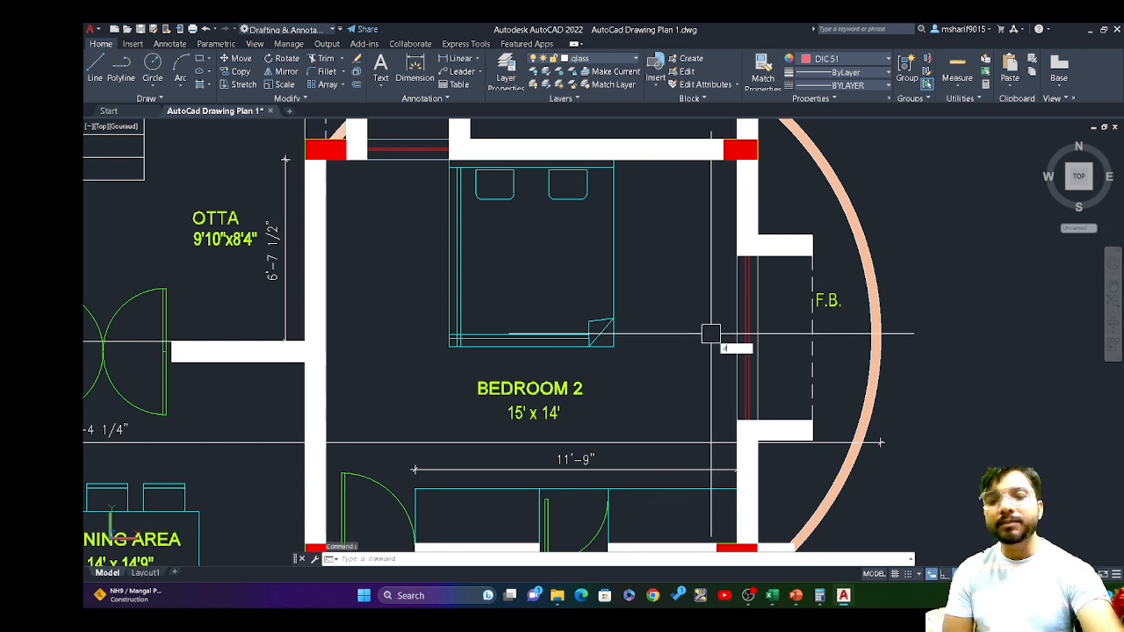
{"action": "type", "text": "M"}
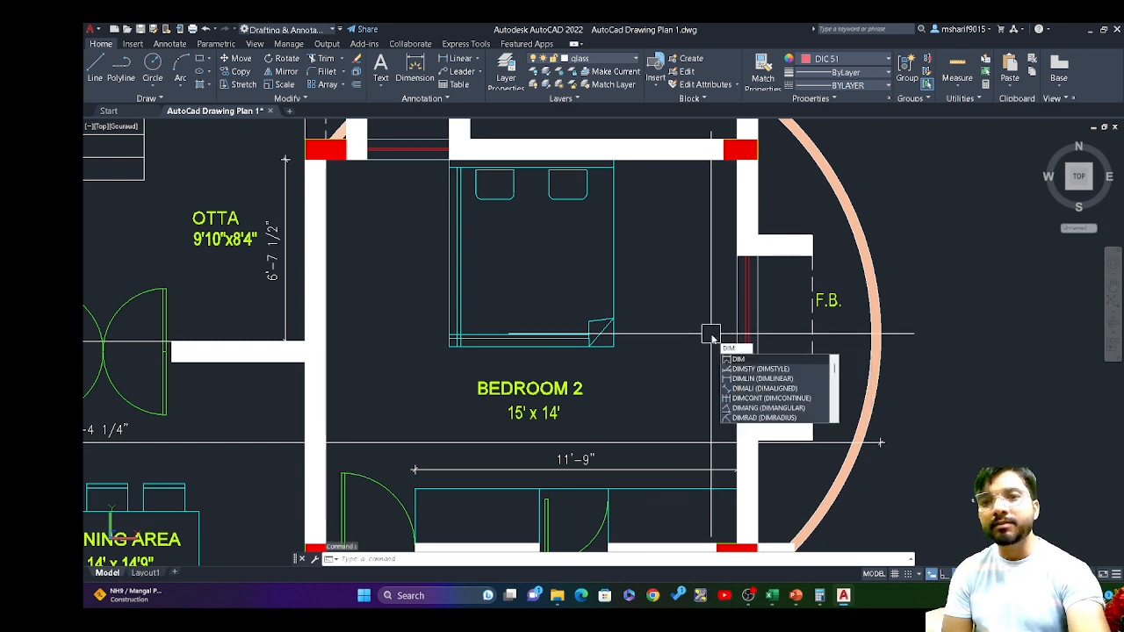
{"action": "key", "text": "Return"}
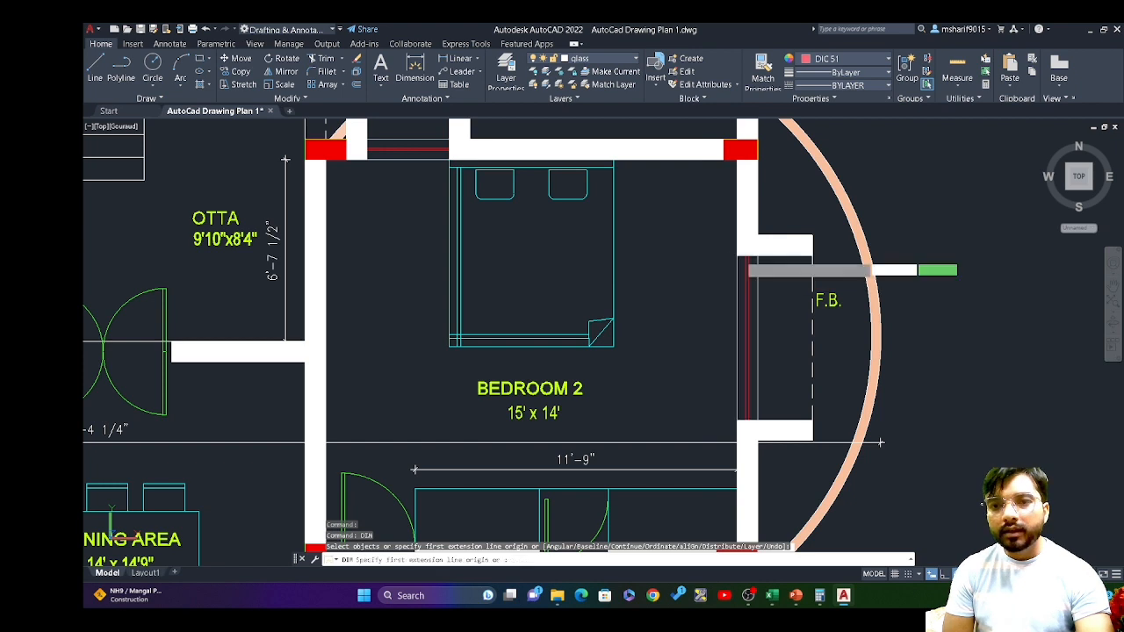
{"action": "left_click", "coordinate": [737, 255]}
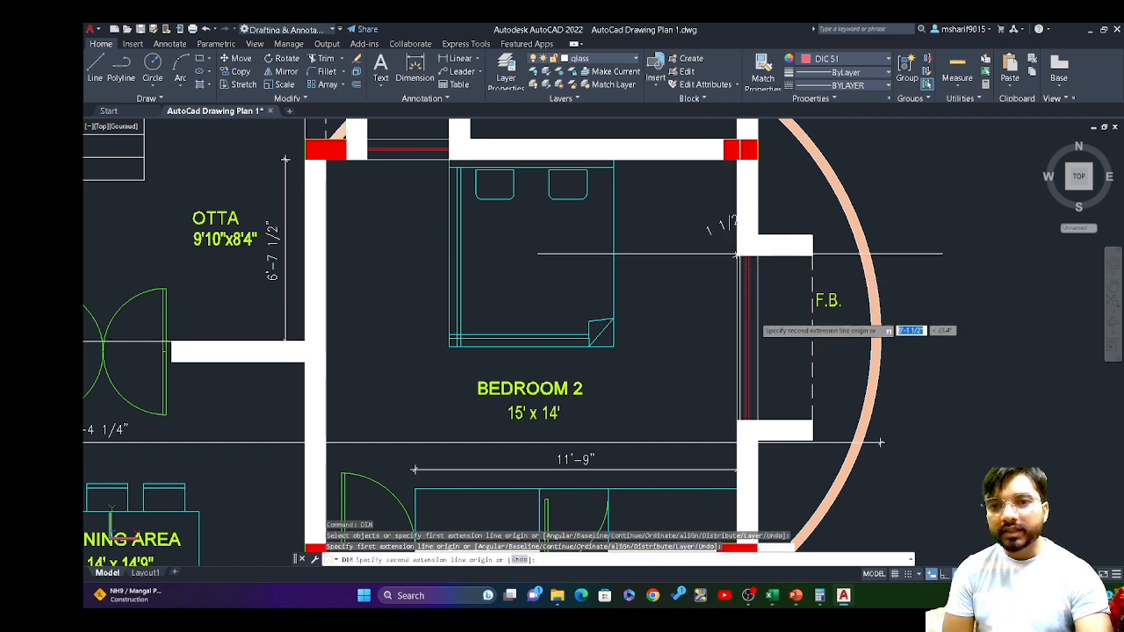
{"action": "left_click", "coordinate": [738, 421]}
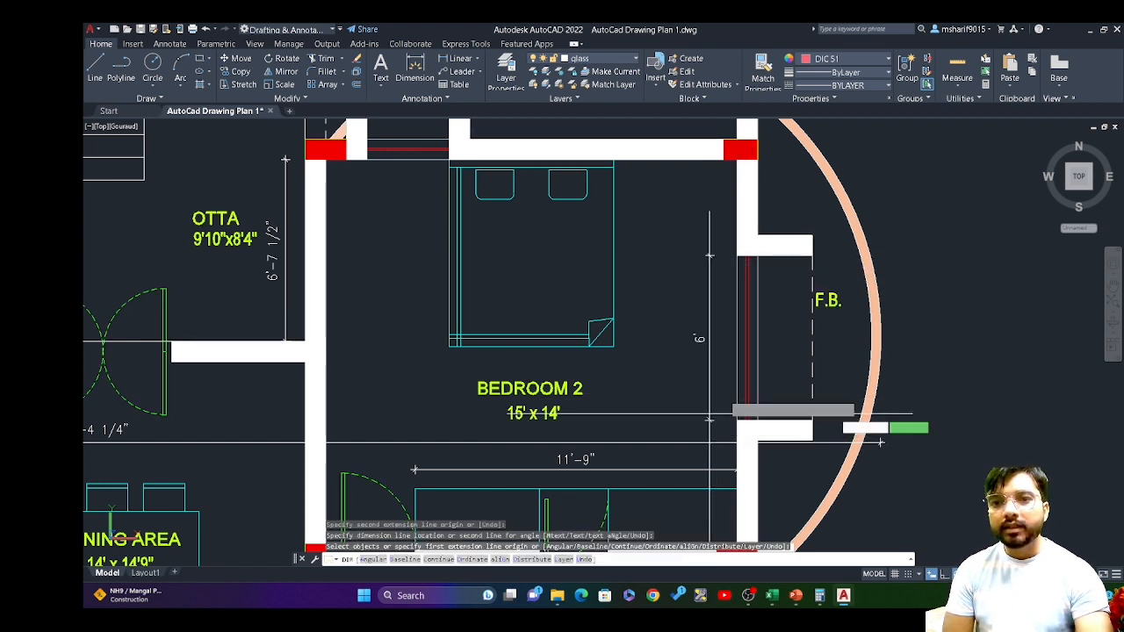
{"action": "left_click", "coordinate": [709, 334]}
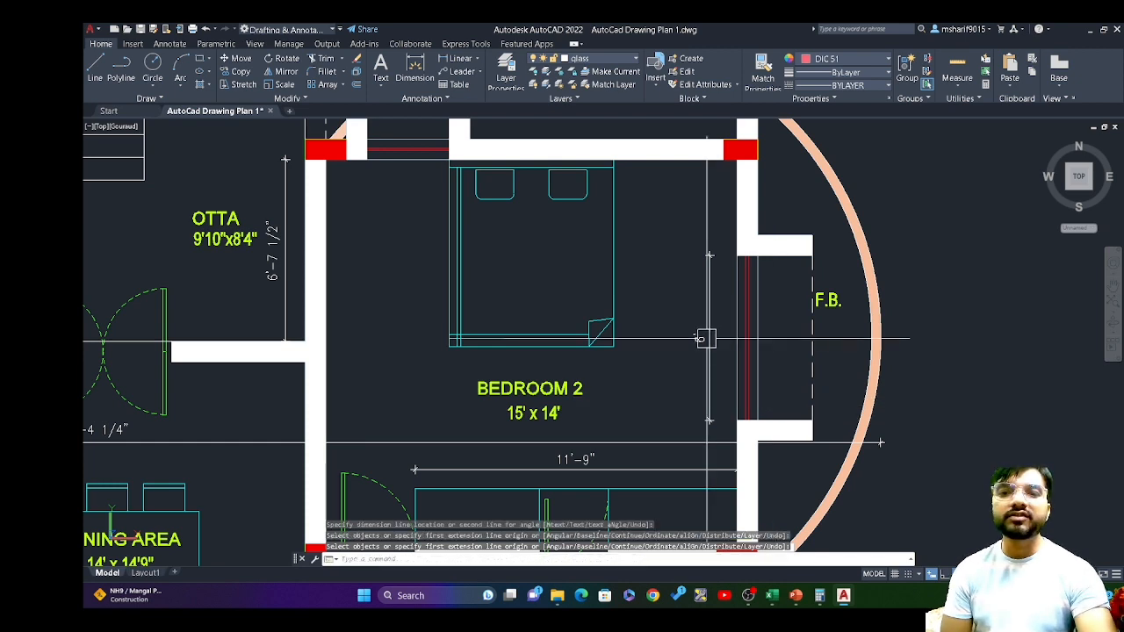
{"action": "key", "text": "Escape"}
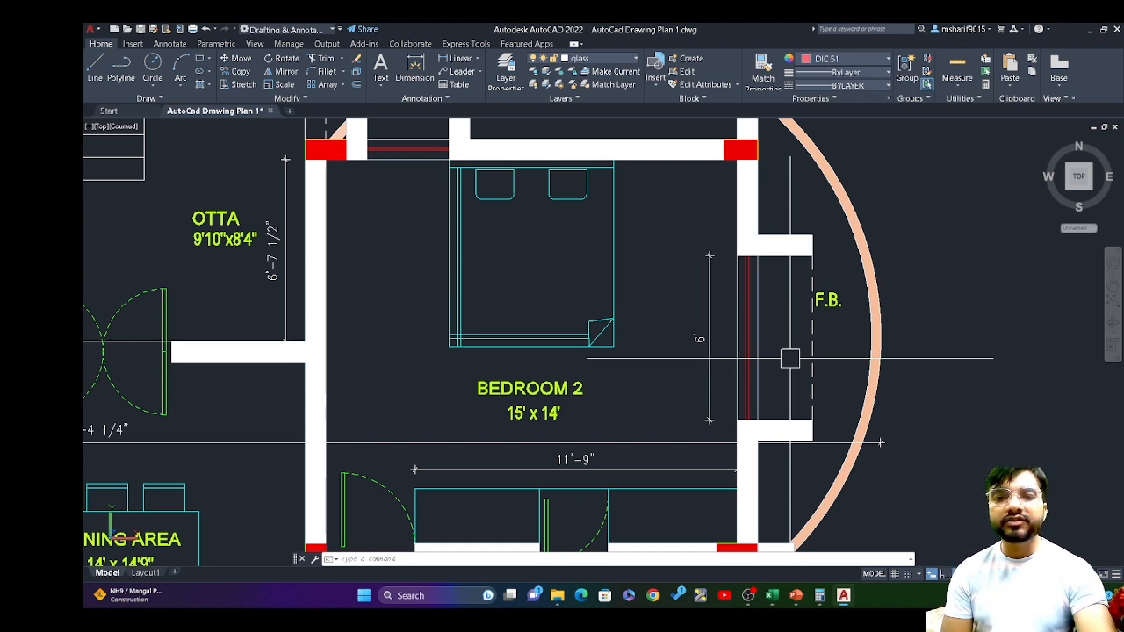
Calculate Bedroom 2's east glass area in Calculator as 6 × 3 and check the east and north glass areas in Excel.
{"action": "left_click", "coordinate": [820, 595]}
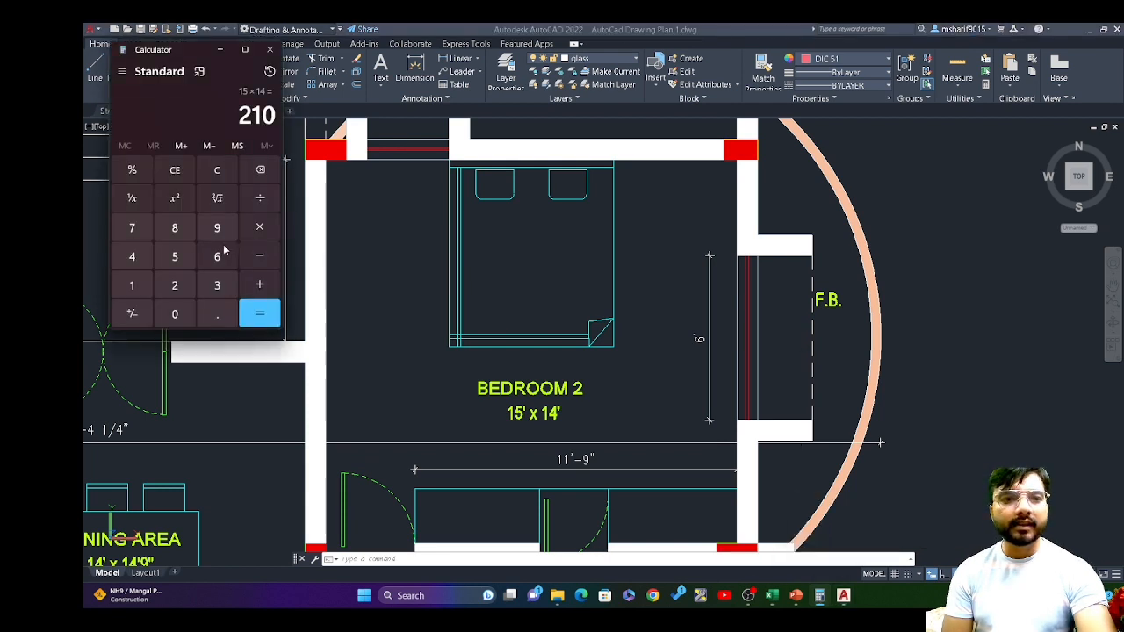
{"action": "left_click", "coordinate": [217, 170]}
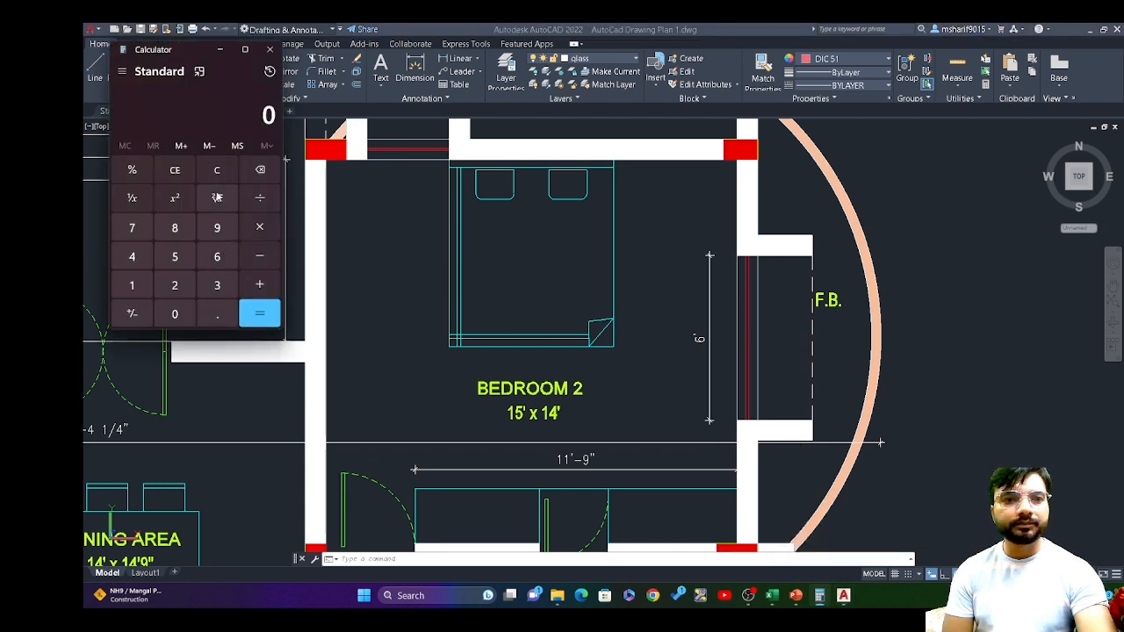
{"action": "left_click", "coordinate": [216, 256]}
{"action": "left_click", "coordinate": [259, 227]}
{"action": "left_click", "coordinate": [217, 285]}
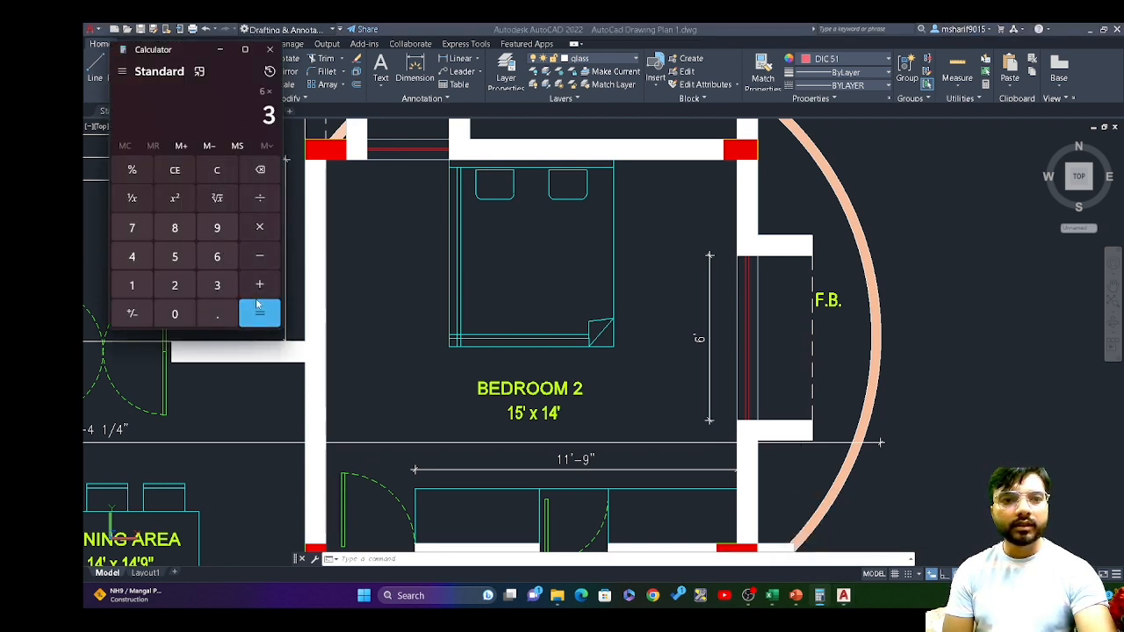
{"action": "left_click", "coordinate": [258, 307]}
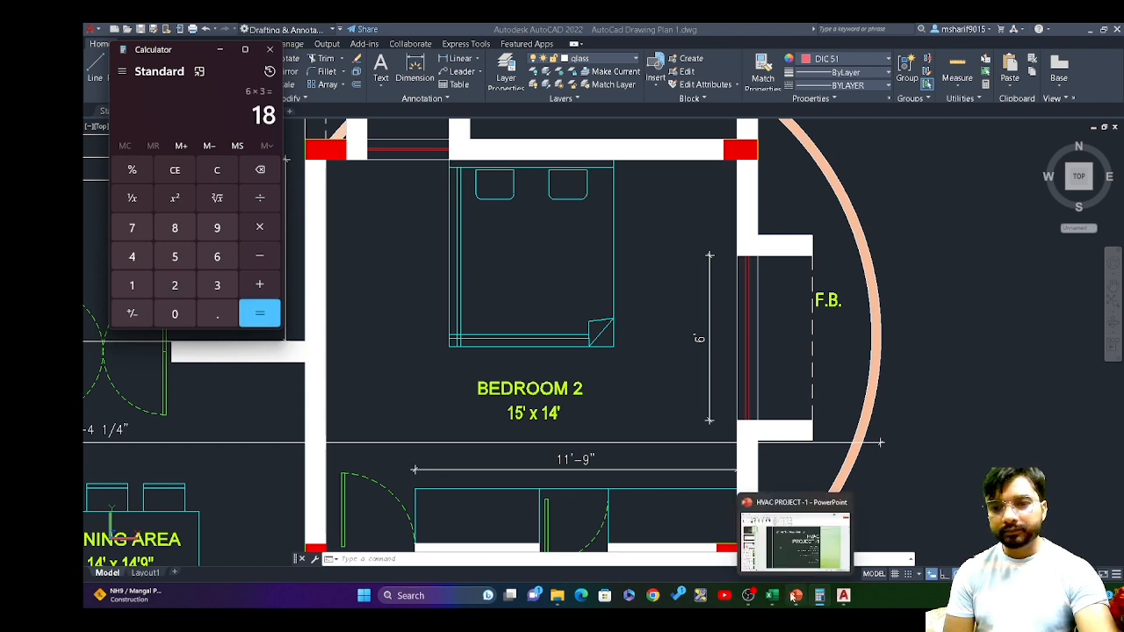
{"action": "left_click", "coordinate": [772, 596]}
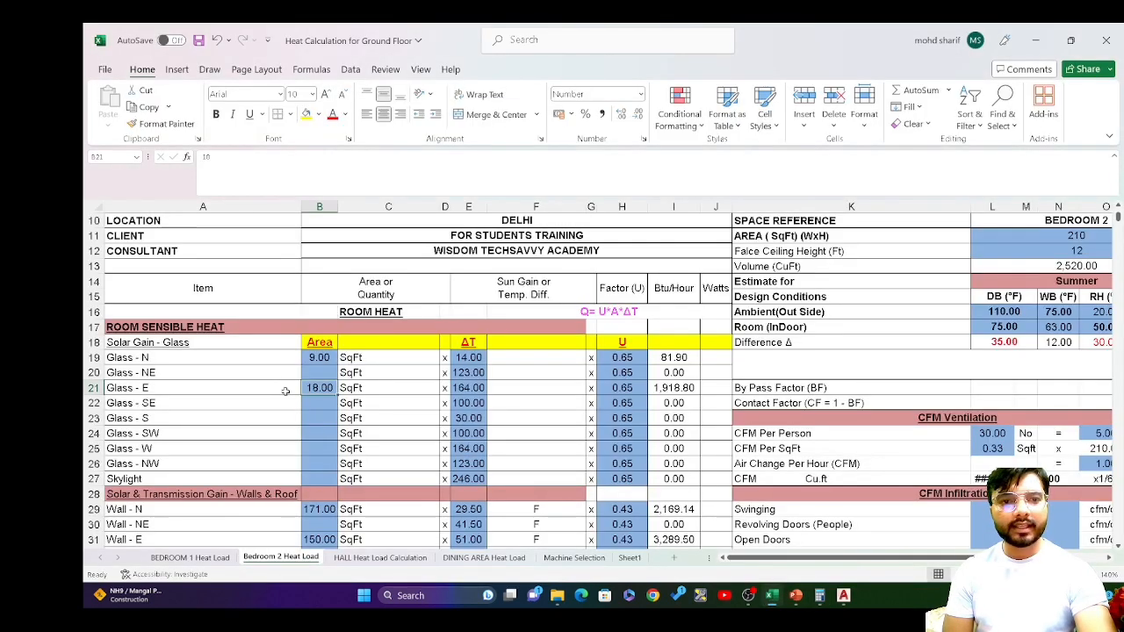
{"action": "left_click", "coordinate": [323, 357]}
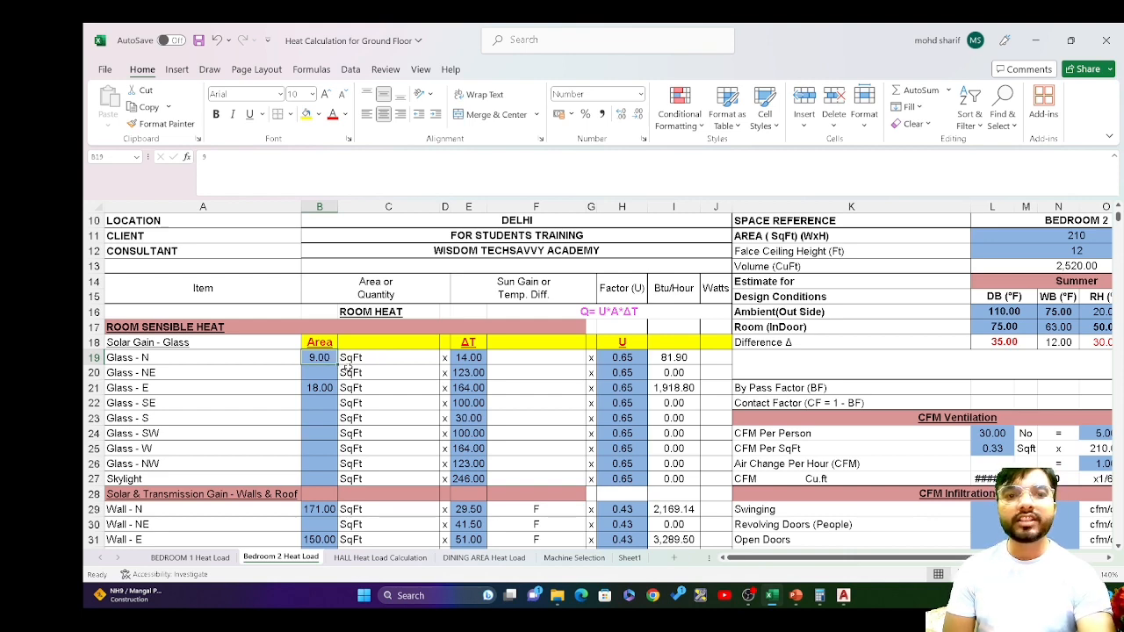
Return to AutoCAD and dimension the width of Bedroom 2's north window, placing the dimension just inside the room.
{"action": "left_click", "coordinate": [845, 601]}
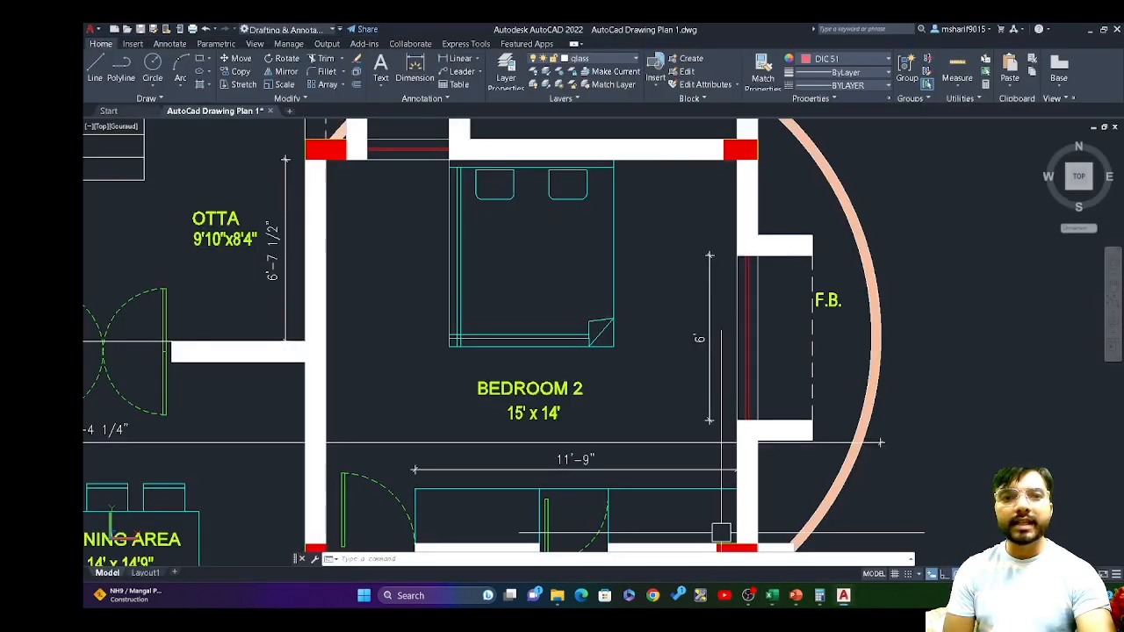
{"action": "left_click_drag", "start_coordinate": [523, 306], "coordinate": [553, 457]}
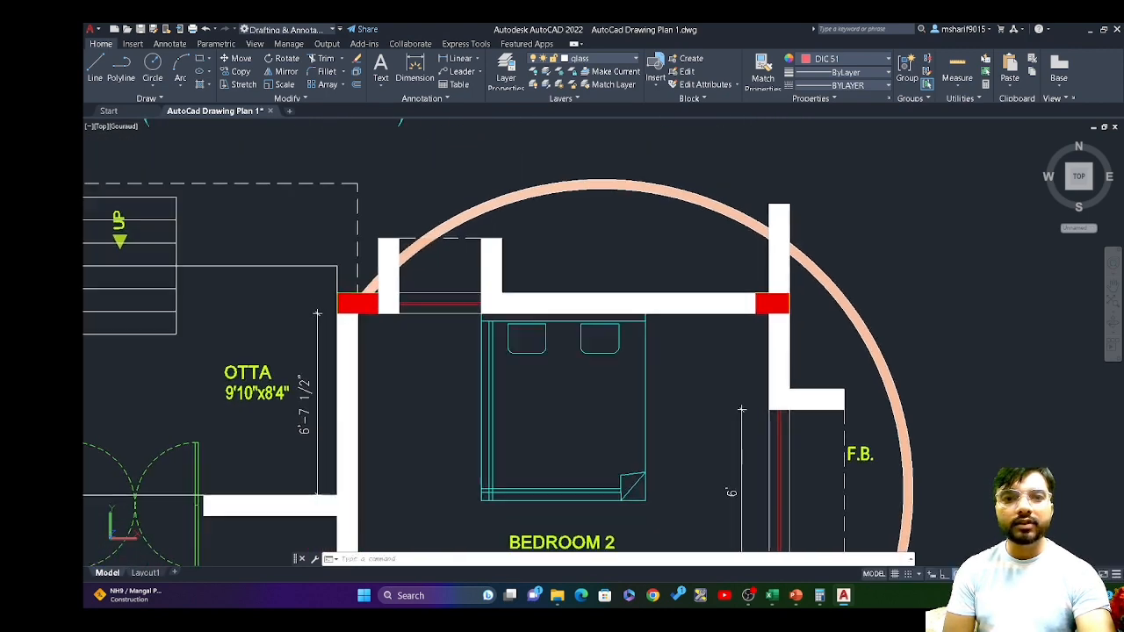
{"action": "scroll", "coordinate": [429, 358], "scroll_direction": "up", "scroll_amount": 2}
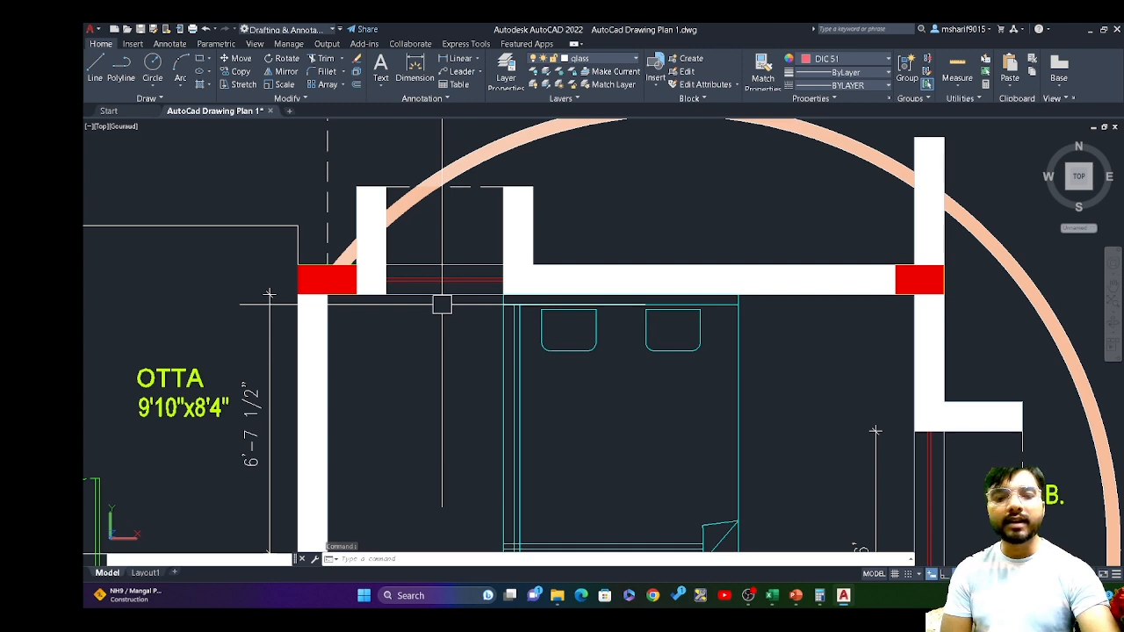
{"action": "type", "text": "DIL"}
{"action": "key", "text": "Return"}
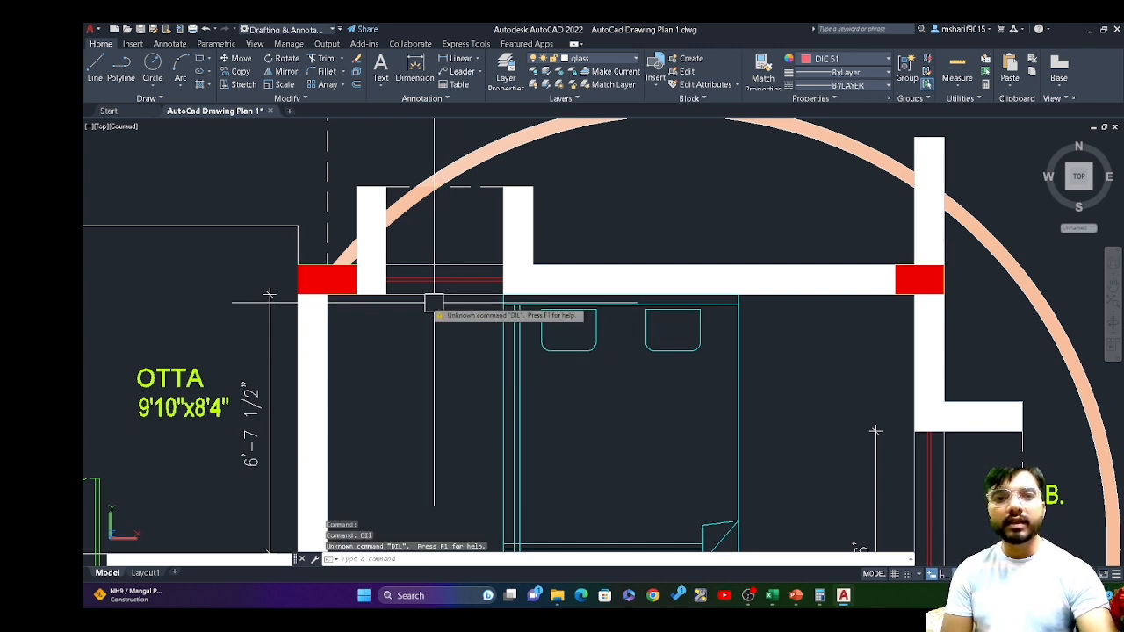
{"action": "type", "text": "Dim"}
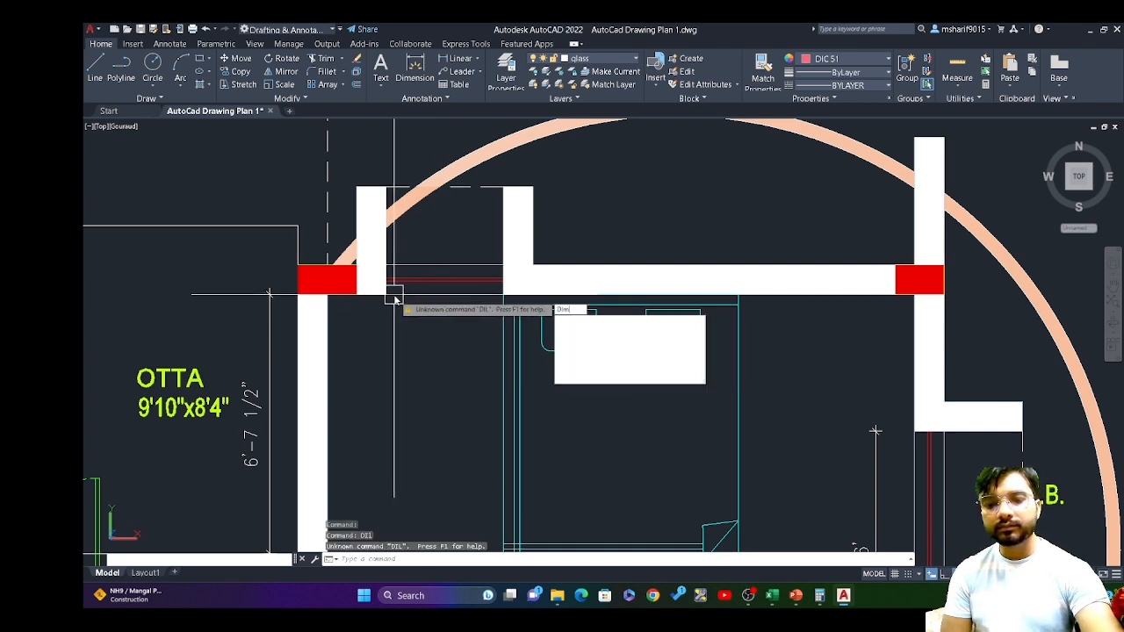
{"action": "key", "text": "Return"}
{"action": "left_click", "coordinate": [385, 292]}
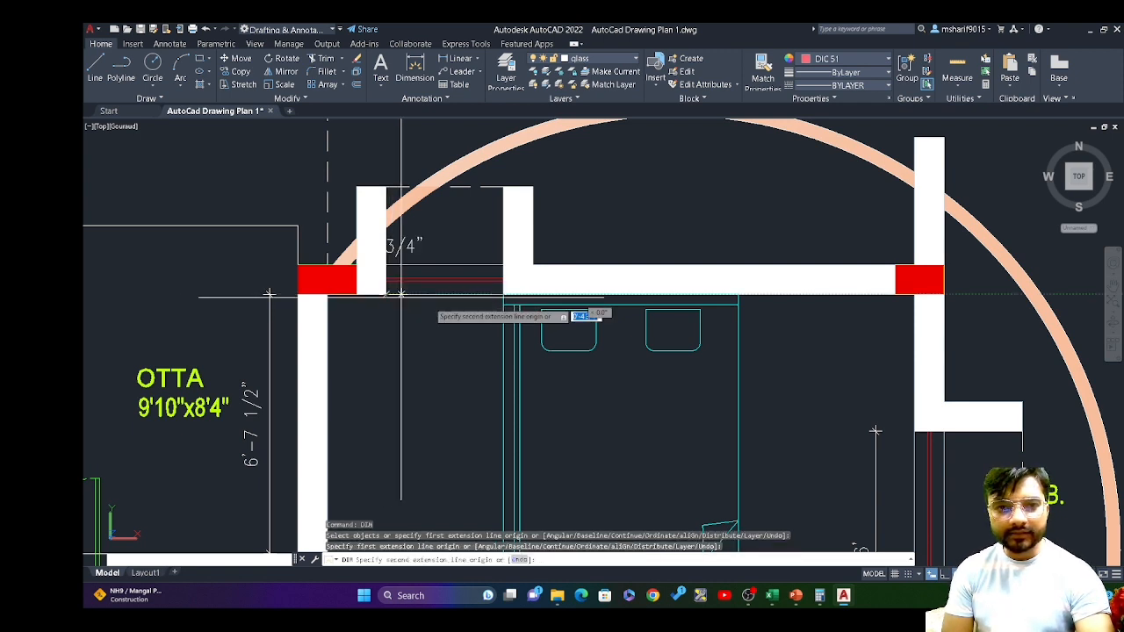
{"action": "left_click", "coordinate": [503, 295]}
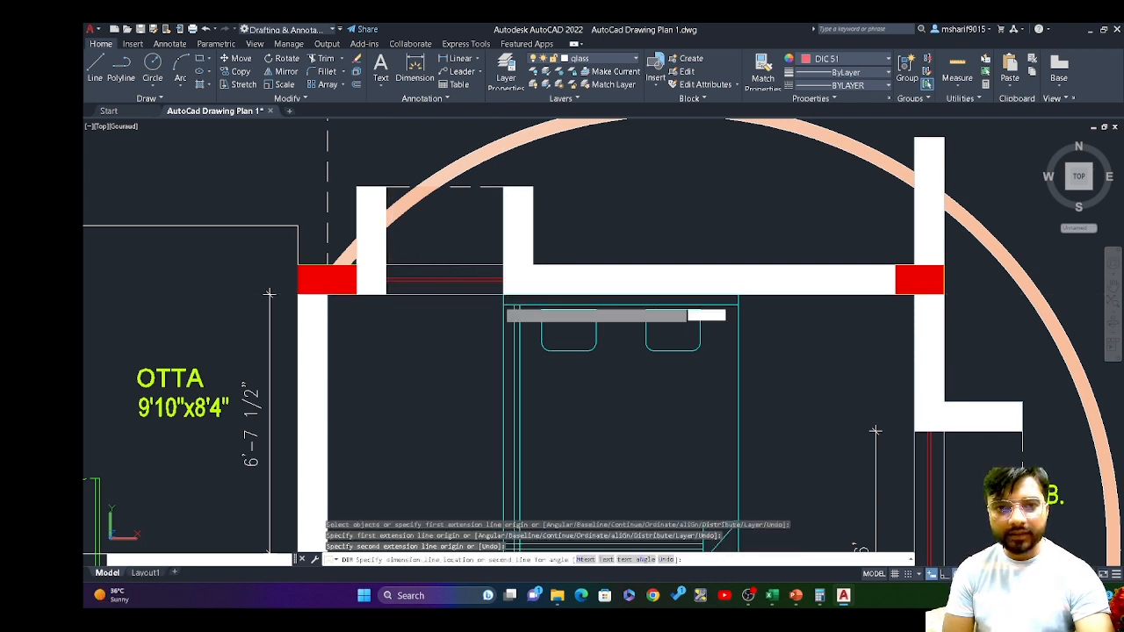
{"action": "left_click", "coordinate": [474, 328]}
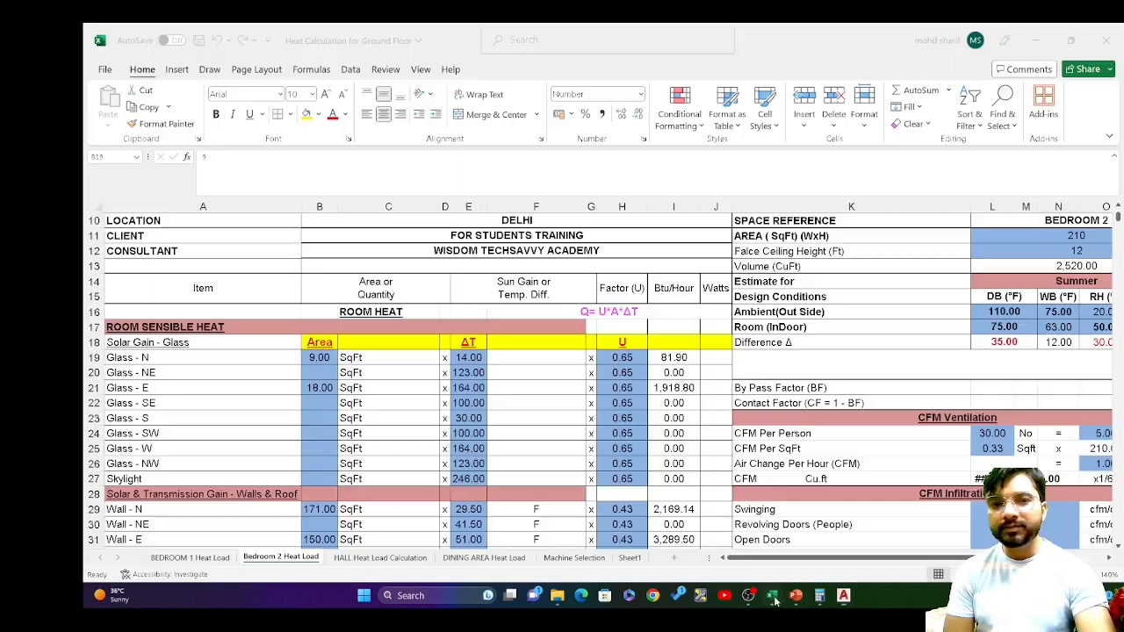
Check Bedroom 2's wall areas in Excel and dimension the full inner length of its north wall in AutoCAD.
{"action": "left_click", "coordinate": [772, 595]}
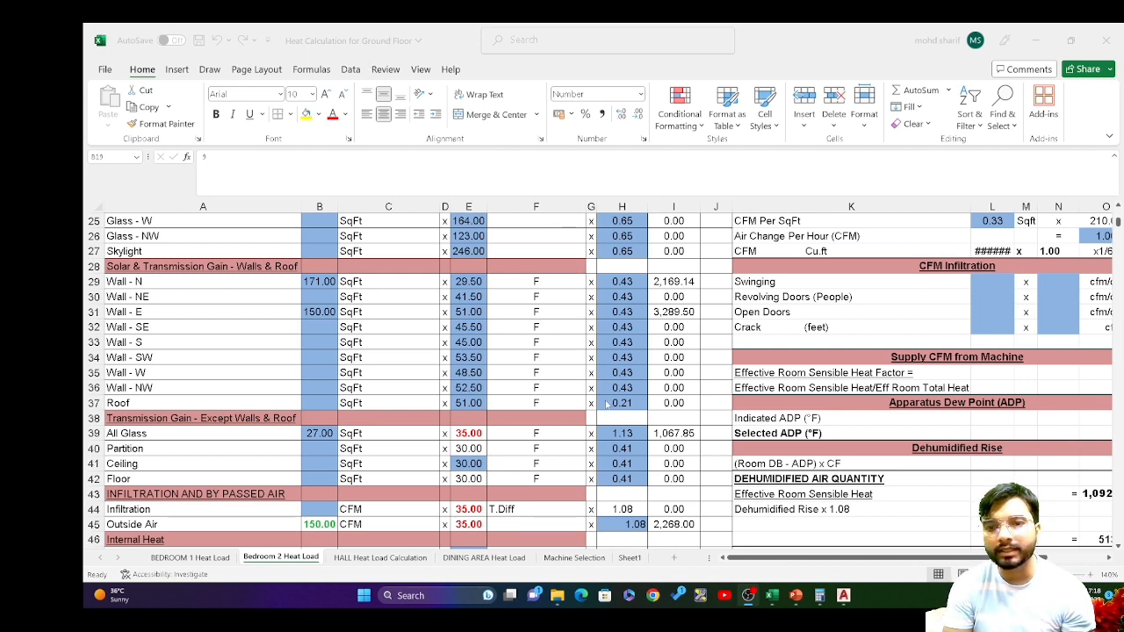
{"action": "left_click", "coordinate": [772, 596]}
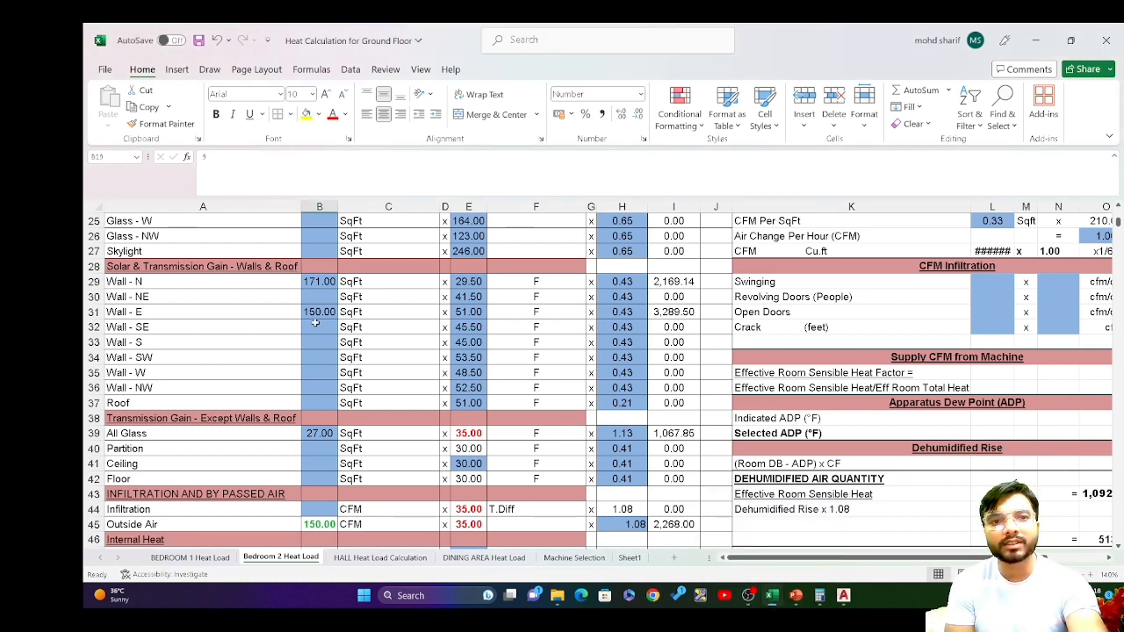
{"action": "left_click", "coordinate": [844, 596]}
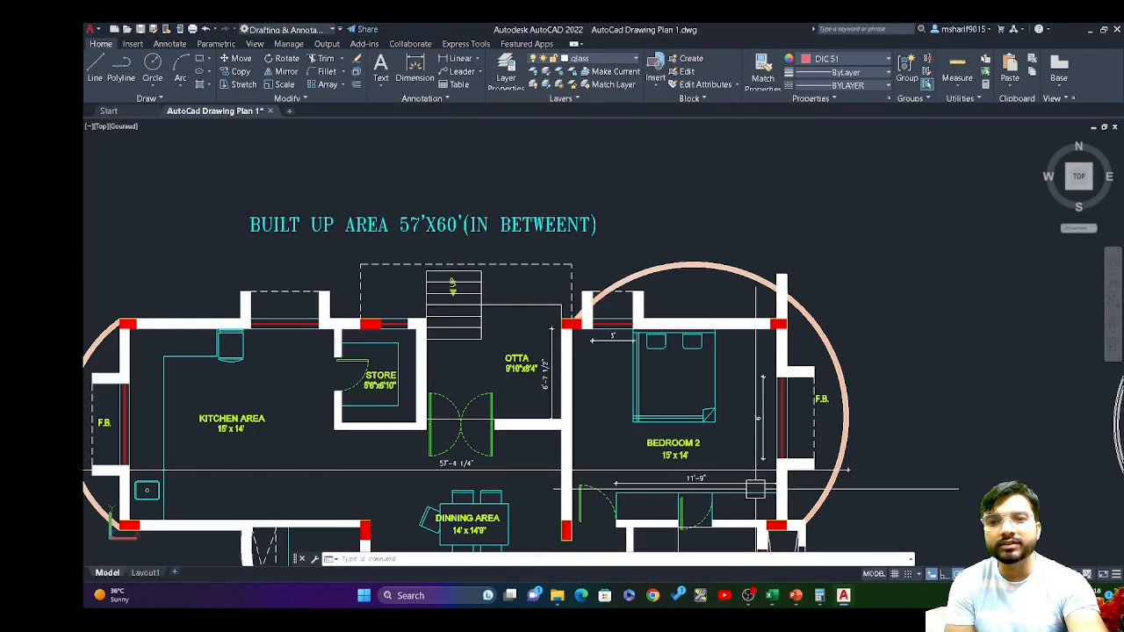
{"action": "left_click_drag", "start_coordinate": [754, 490], "coordinate": [711, 470]}
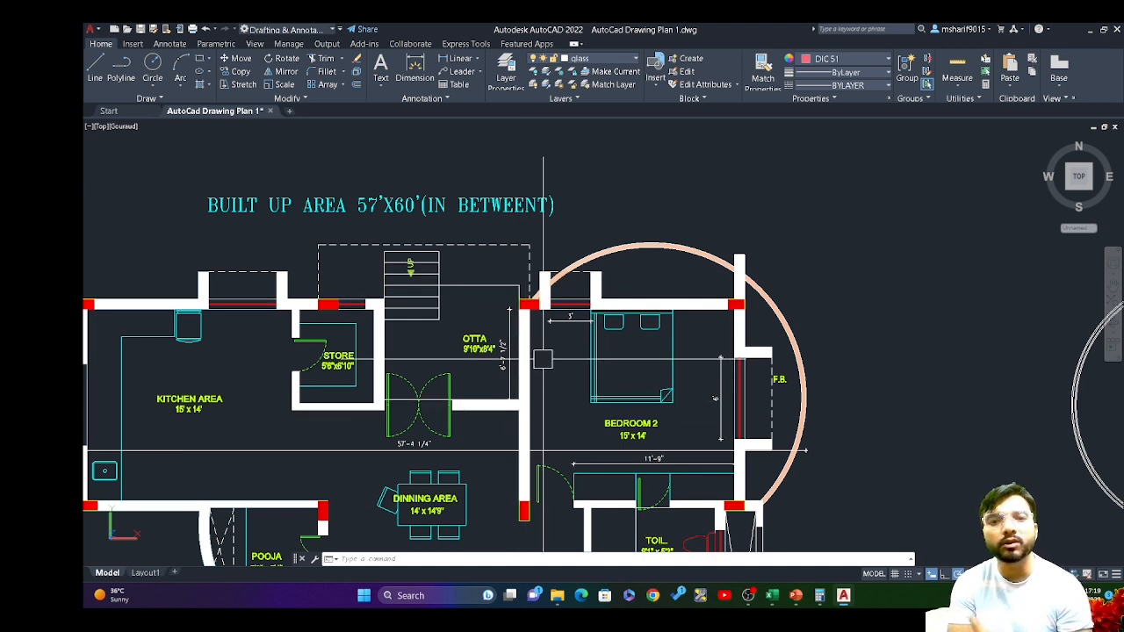
{"action": "type", "text": "dim"}
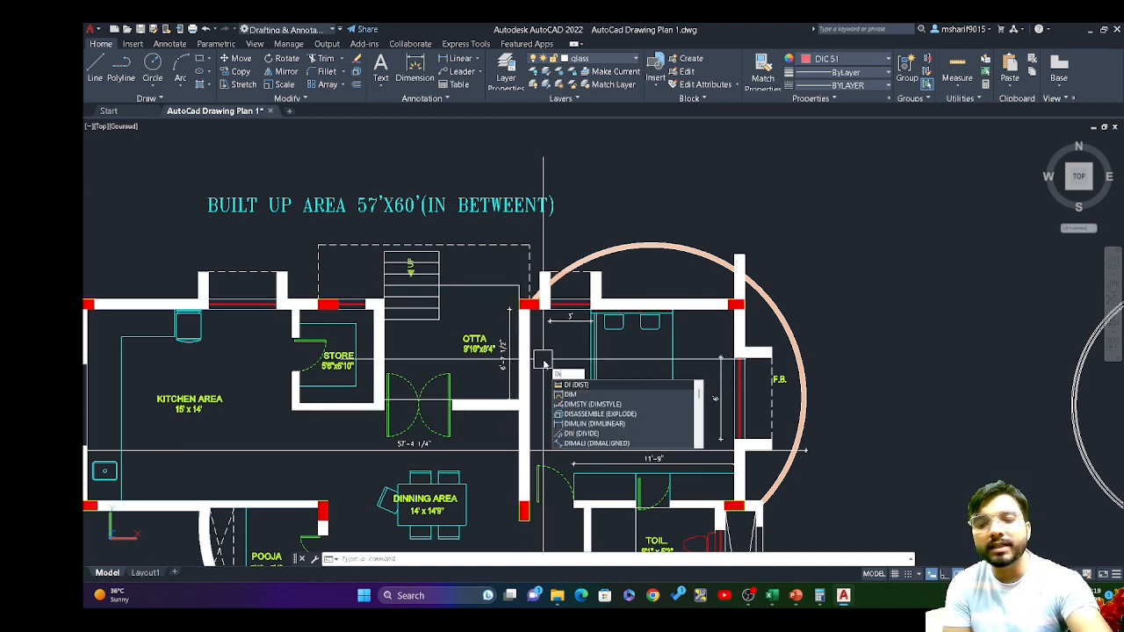
{"action": "key", "text": "Return"}
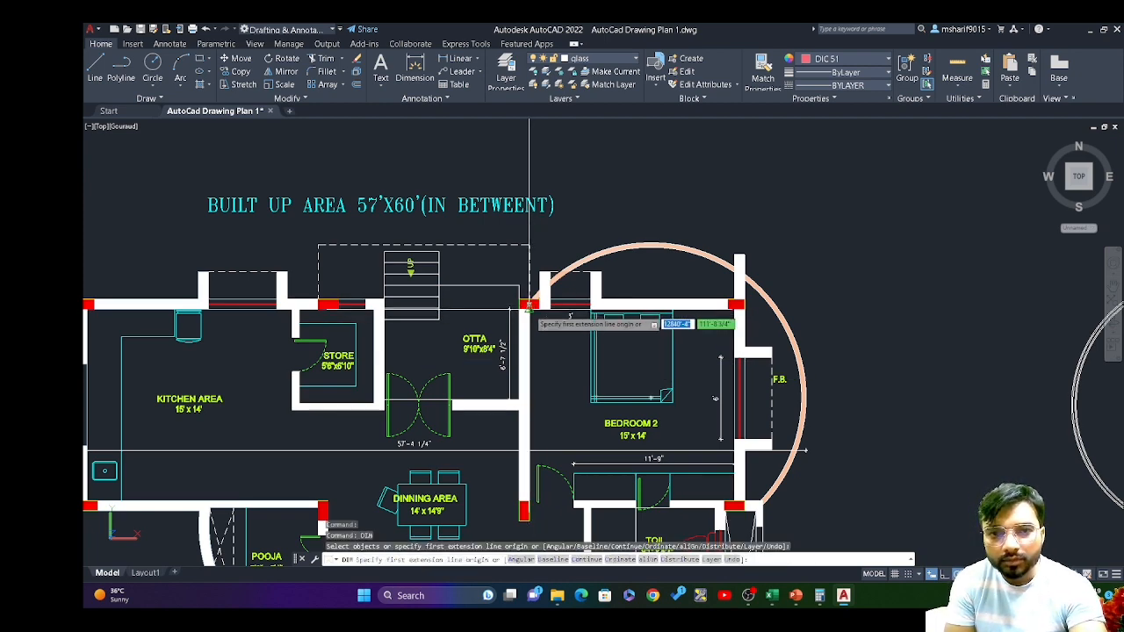
{"action": "scroll", "coordinate": [528, 305], "scroll_direction": "up", "scroll_amount": 3}
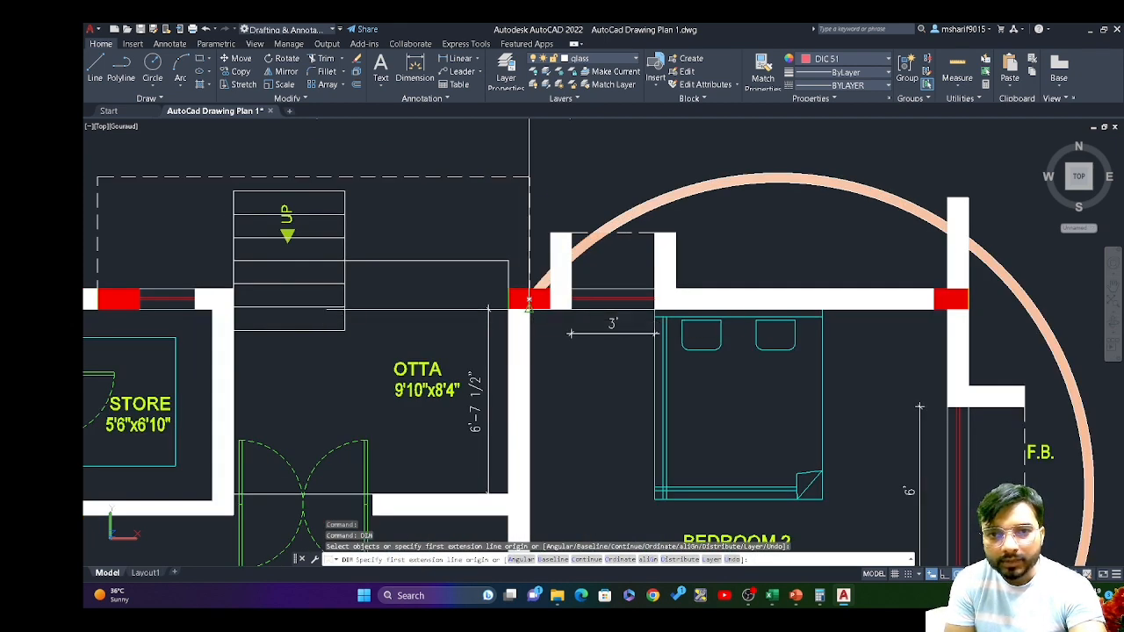
{"action": "left_click", "coordinate": [528, 300]}
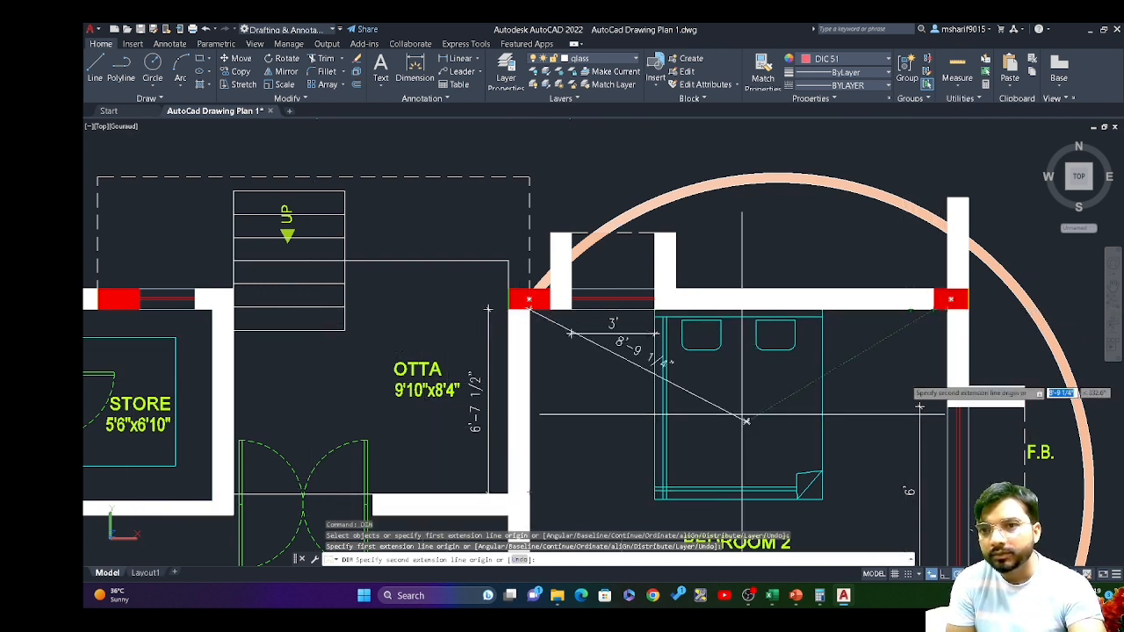
{"action": "left_click", "coordinate": [949, 303]}
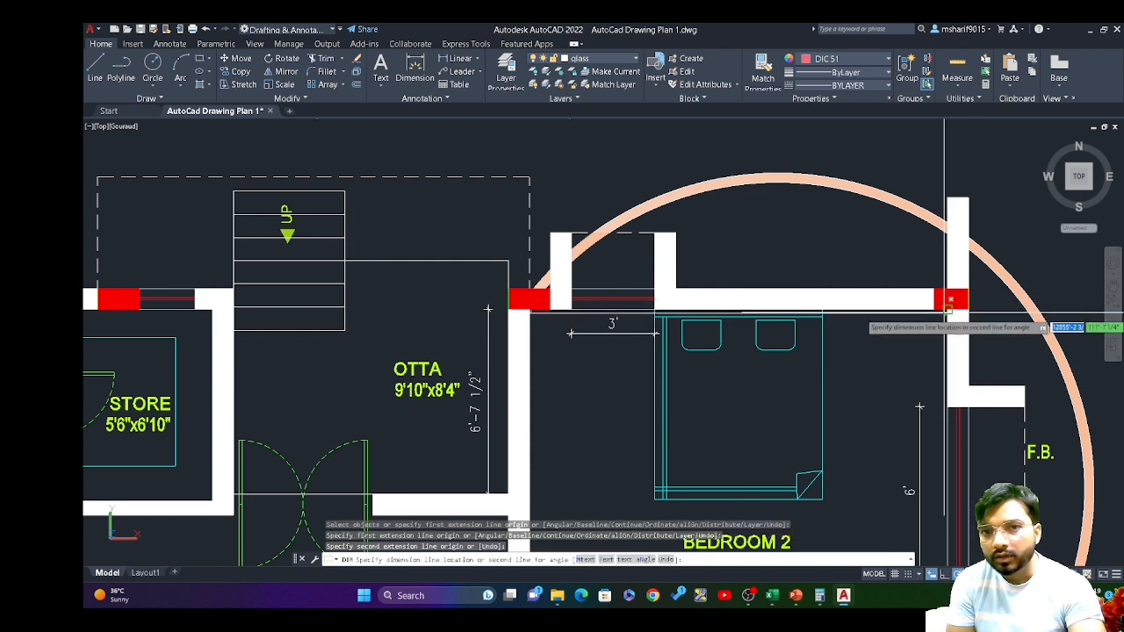
{"action": "left_click", "coordinate": [931, 364]}
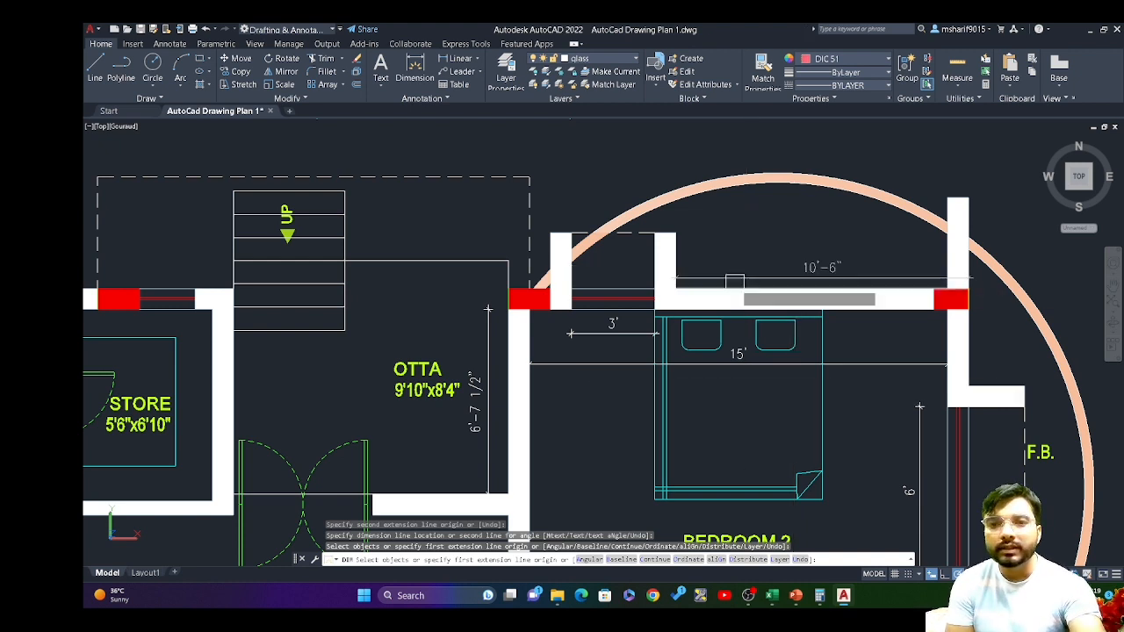
{"action": "key", "text": "Return"}
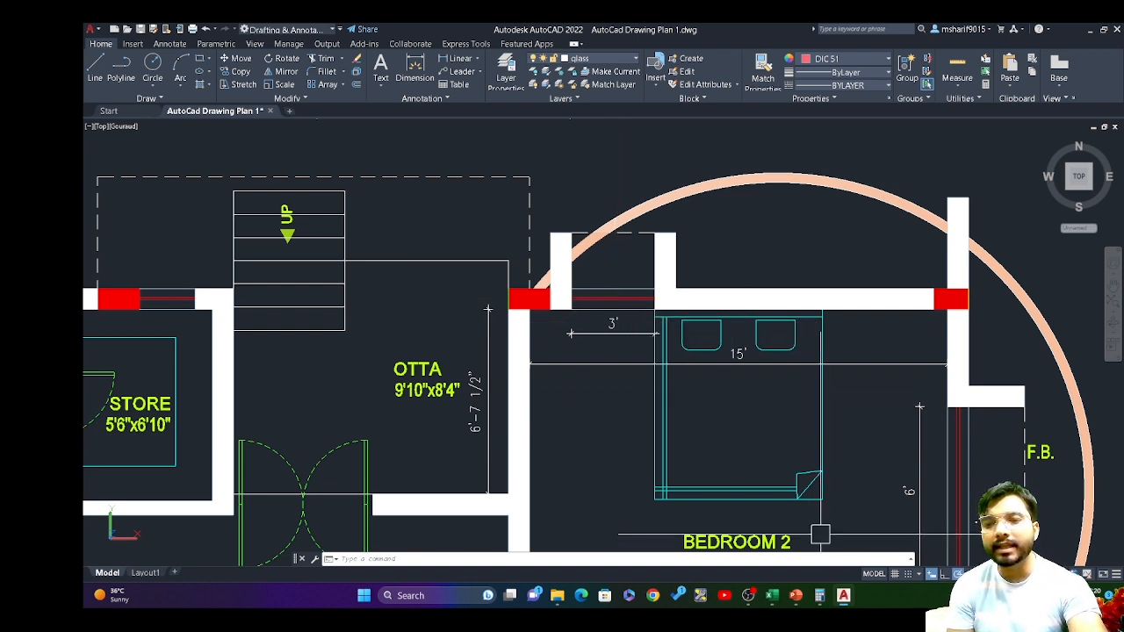
Calculate Bedroom 2's net north wall area in Calculator as 15 × 12 minus 9 for the glass.
{"action": "left_click", "coordinate": [818, 596]}
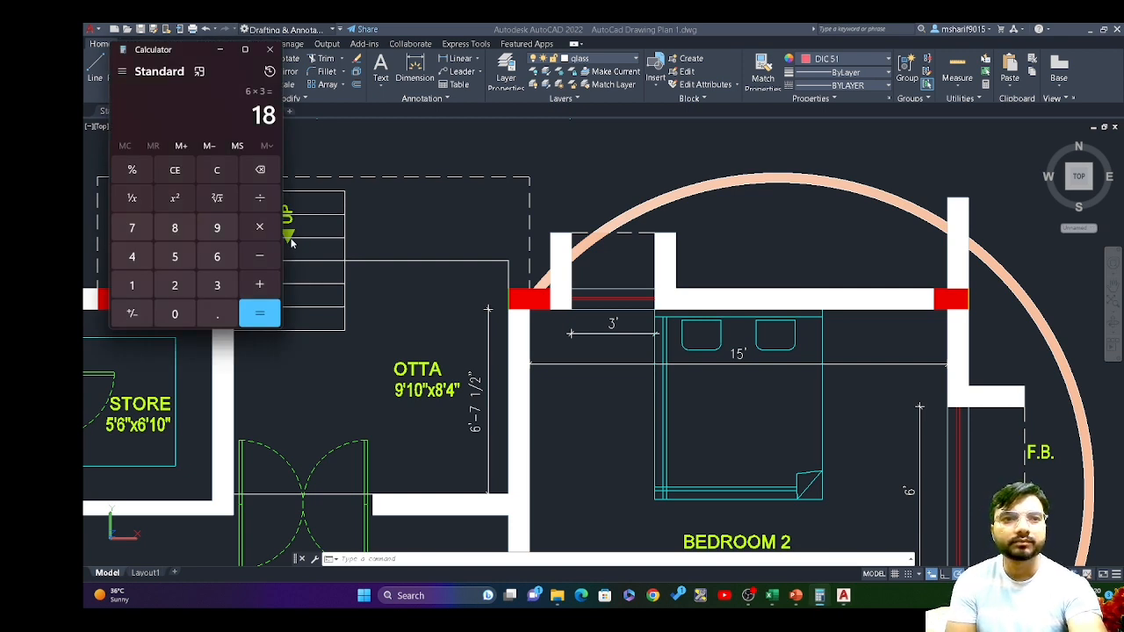
{"action": "left_click", "coordinate": [217, 170]}
{"action": "left_click", "coordinate": [132, 285]}
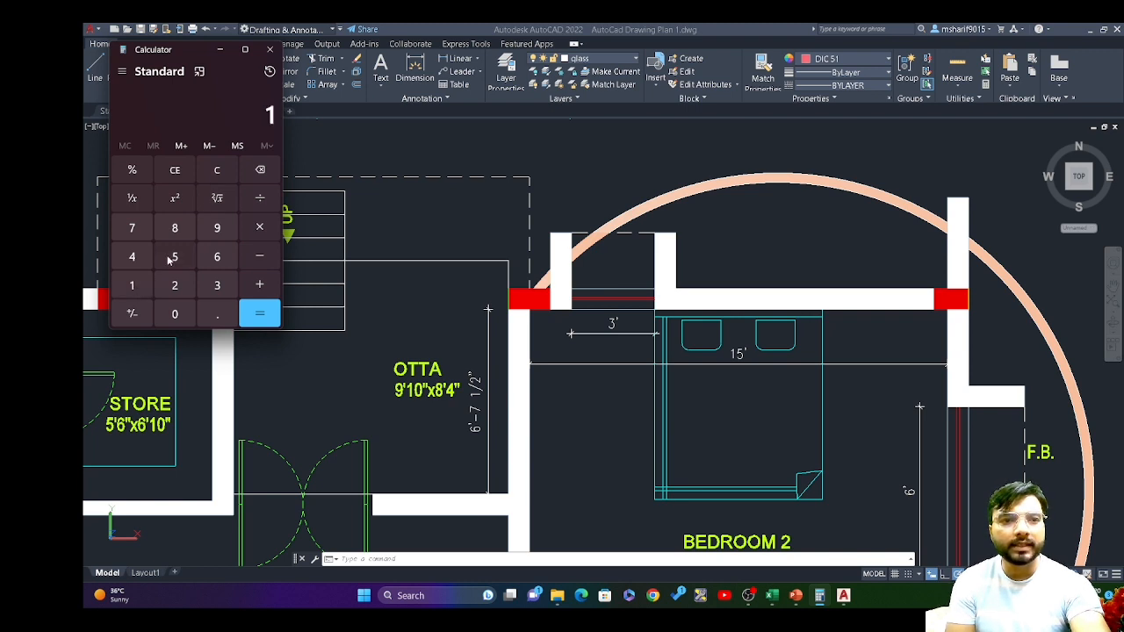
{"action": "left_click", "coordinate": [175, 257]}
{"action": "left_click", "coordinate": [261, 228]}
{"action": "left_click", "coordinate": [132, 285]}
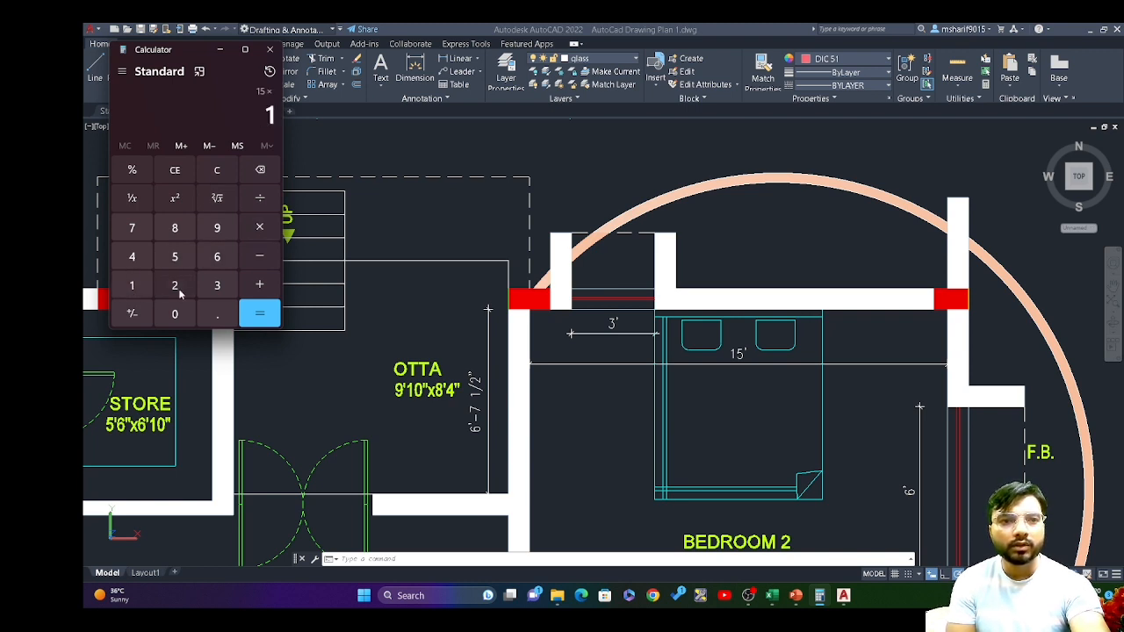
{"action": "left_click", "coordinate": [174, 284]}
{"action": "left_click", "coordinate": [260, 313]}
{"action": "left_click", "coordinate": [260, 256]}
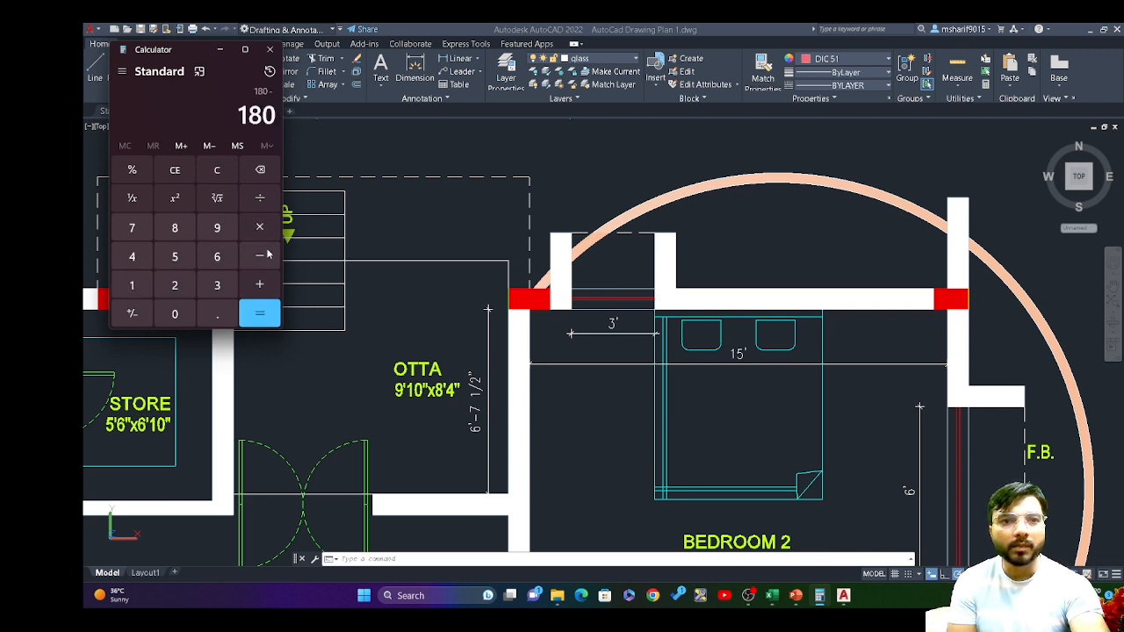
{"action": "left_click", "coordinate": [220, 230]}
{"action": "left_click", "coordinate": [260, 313]}
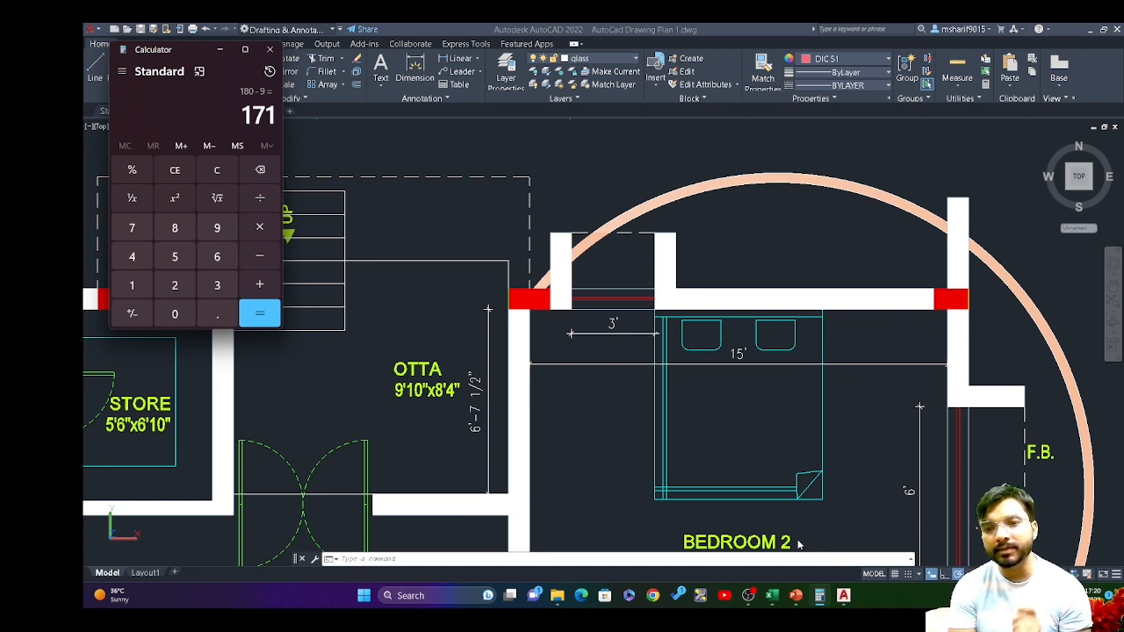
Switch to Excel and check the Wall - N area entry on the Bedroom 2 sheet against the calculation.
{"action": "left_click", "coordinate": [773, 596]}
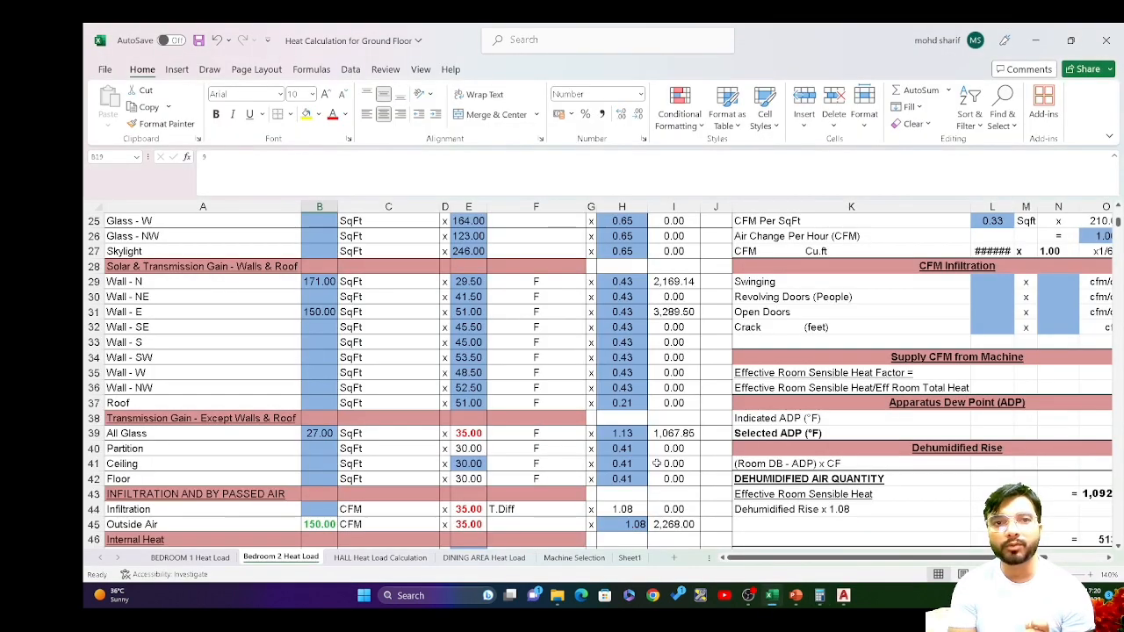
{"action": "left_click", "coordinate": [310, 287]}
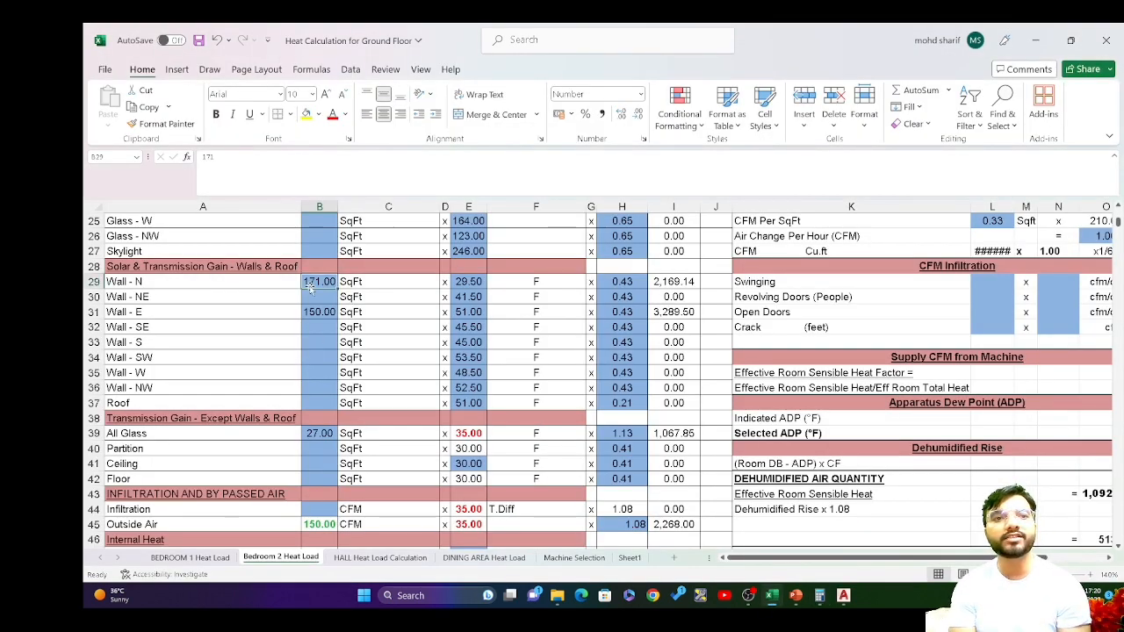
{"action": "left_click", "coordinate": [134, 284]}
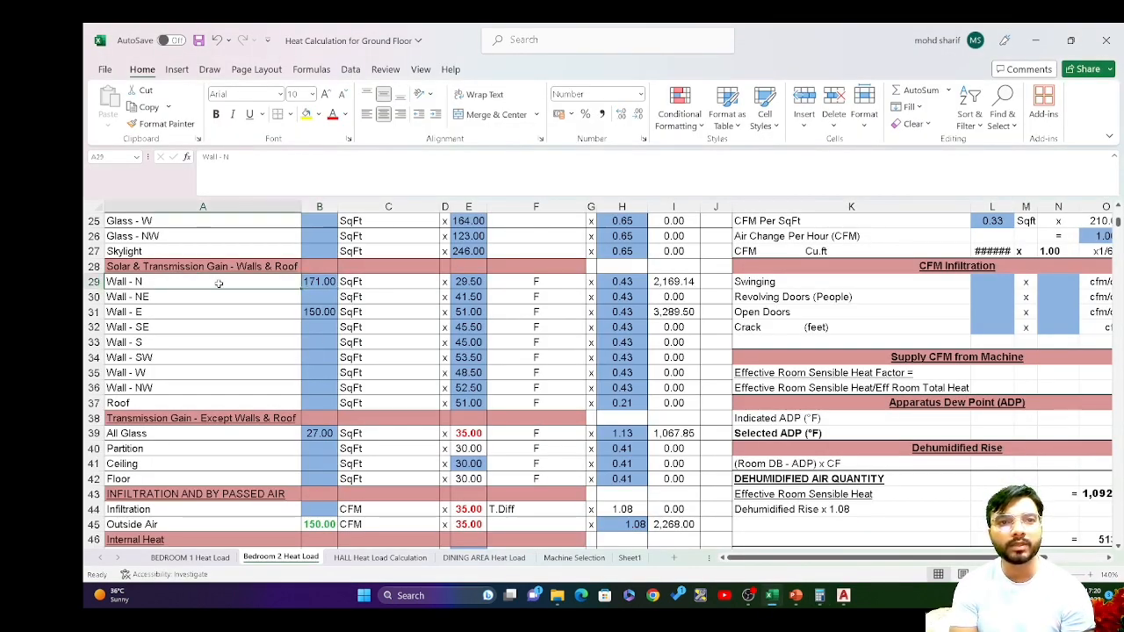
{"action": "left_click_drag", "start_coordinate": [218, 283], "coordinate": [312, 281]}
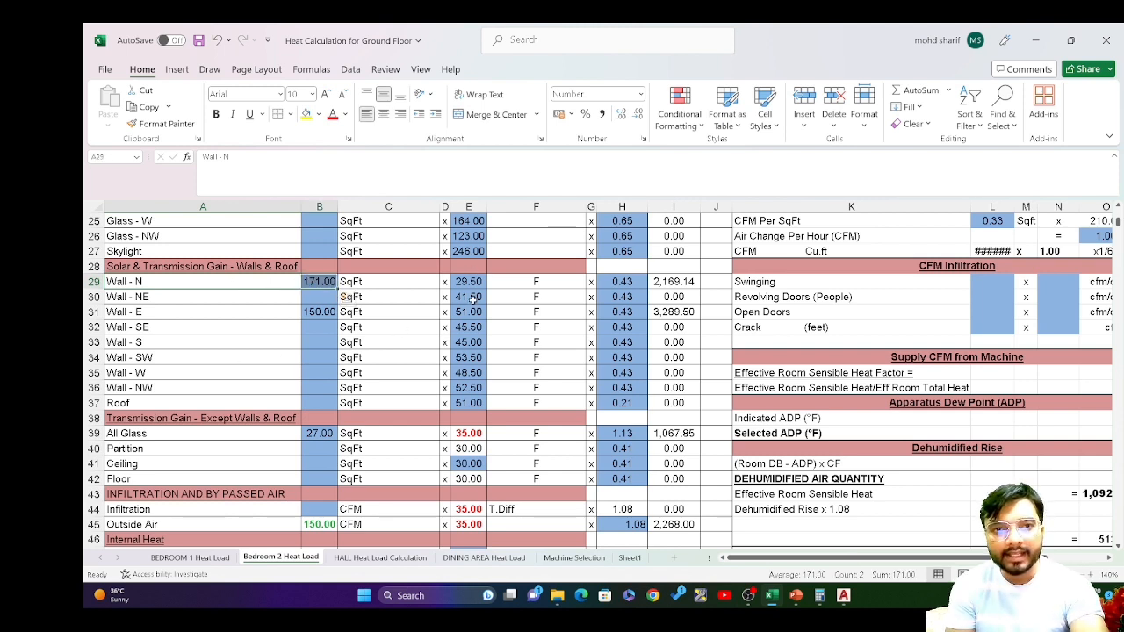
Compare Bedroom 2's wall and roof U factors and temperature differences with those on the Bedroom 1 sheet.
{"action": "left_click_drag", "start_coordinate": [624, 281], "coordinate": [626, 401]}
{"action": "left_click", "coordinate": [190, 558]}
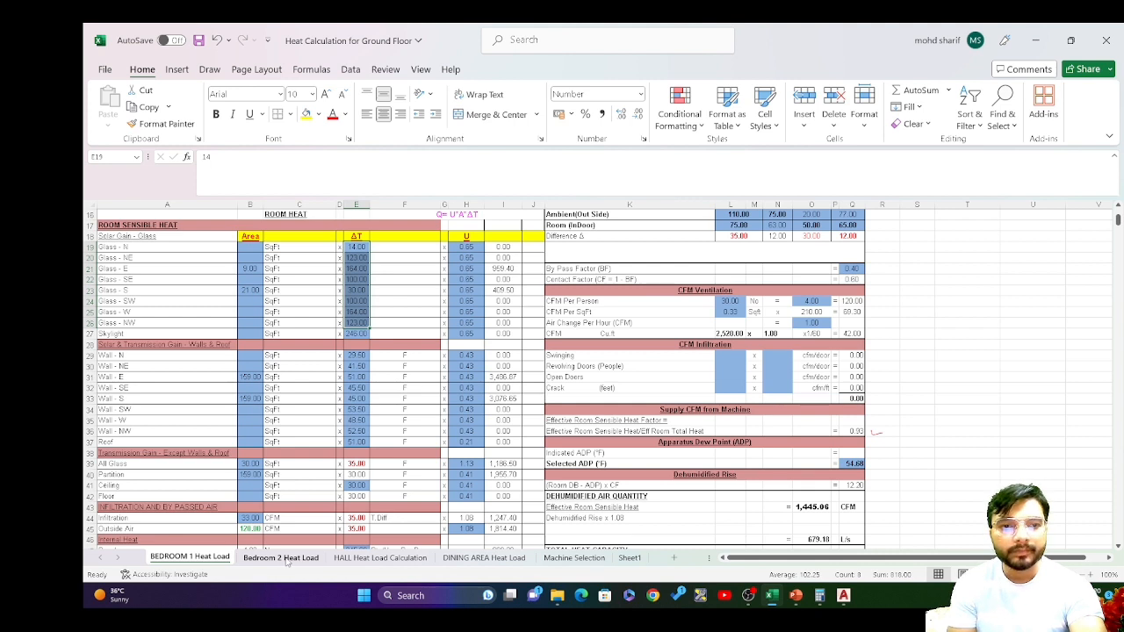
{"action": "left_click_drag", "start_coordinate": [352, 354], "coordinate": [356, 442]}
{"action": "key", "text": "ctrl+v"}
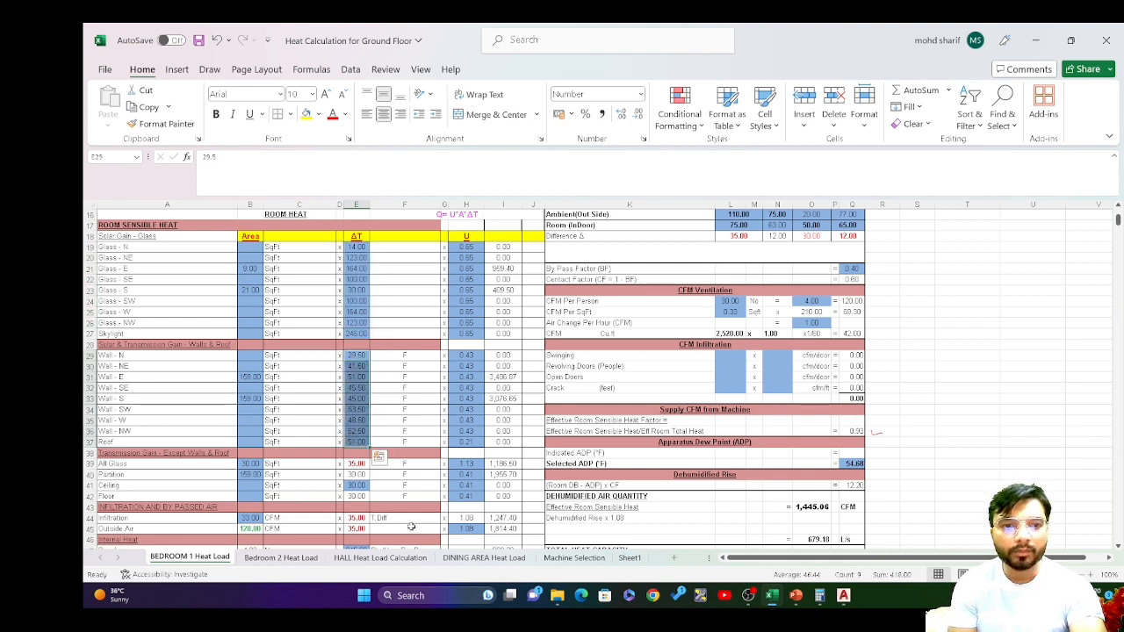
{"action": "left_click", "coordinate": [281, 558]}
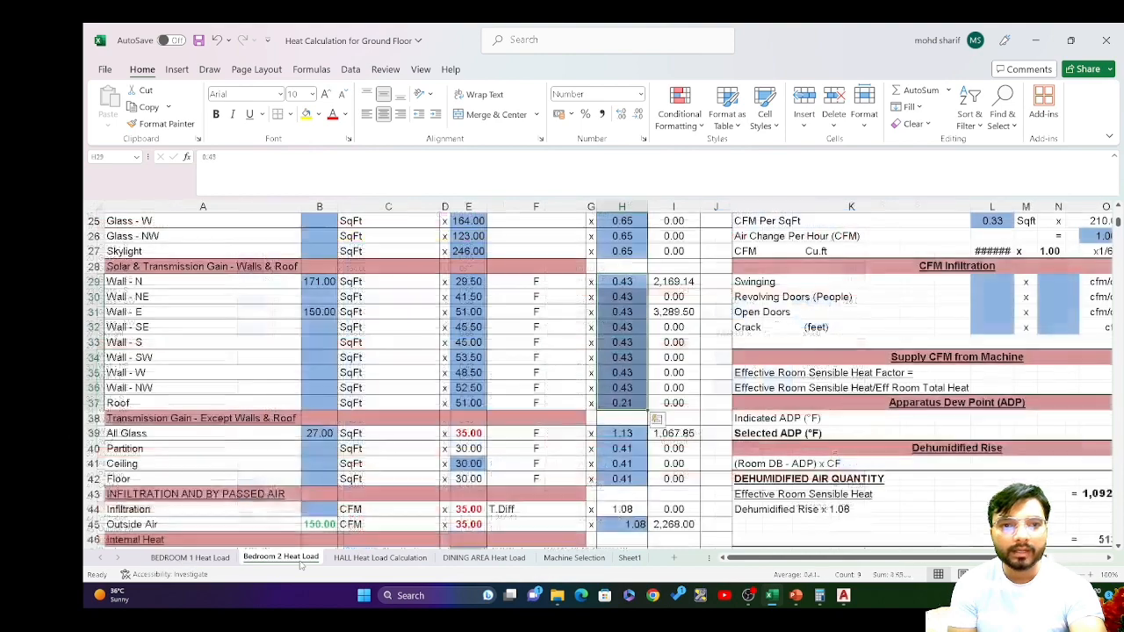
{"action": "left_click", "coordinate": [202, 560]}
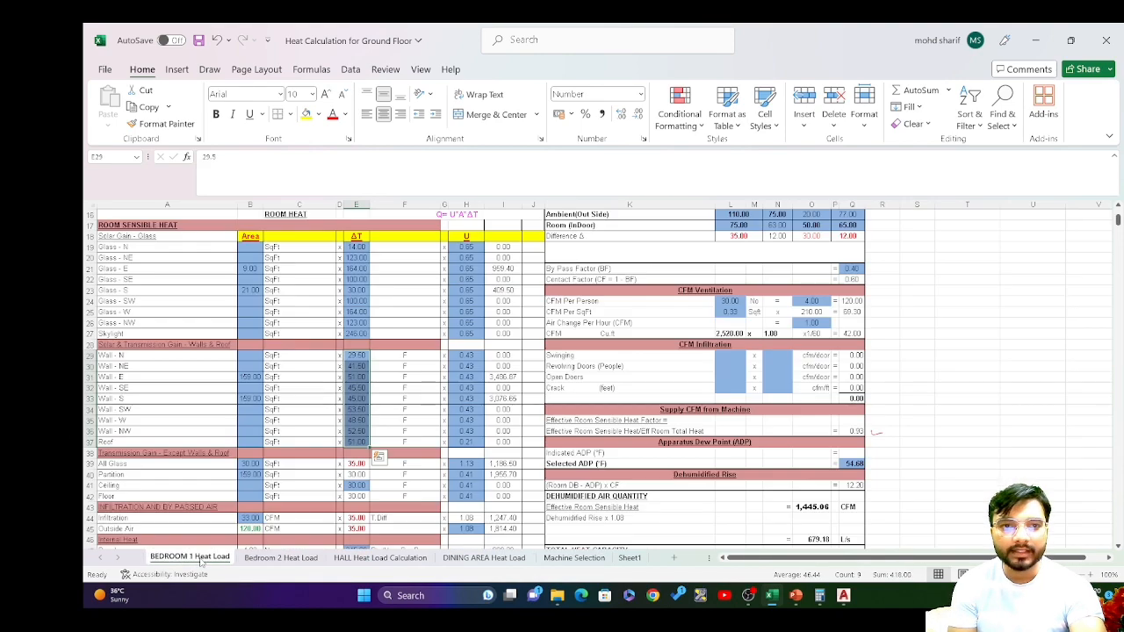
{"action": "left_click", "coordinate": [268, 561]}
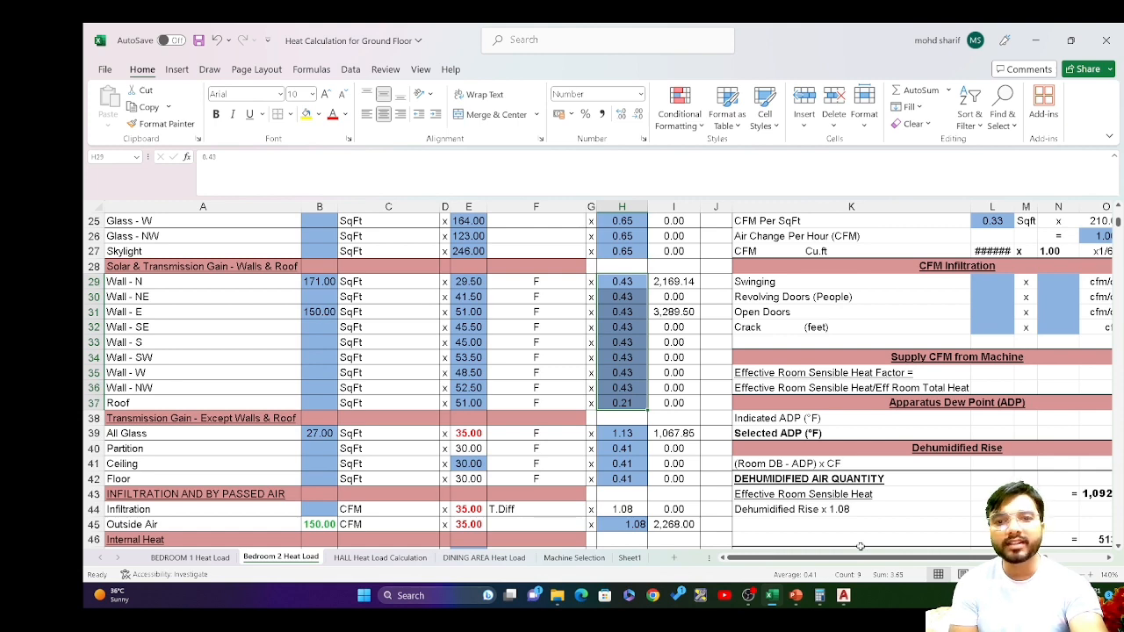
Return to AutoCAD and dimension the full inner length of Bedroom 2's east wall, placing the dimension inside the room.
{"action": "left_click", "coordinate": [843, 595]}
{"action": "scroll", "coordinate": [694, 435], "scroll_direction": "down", "scroll_amount": 2}
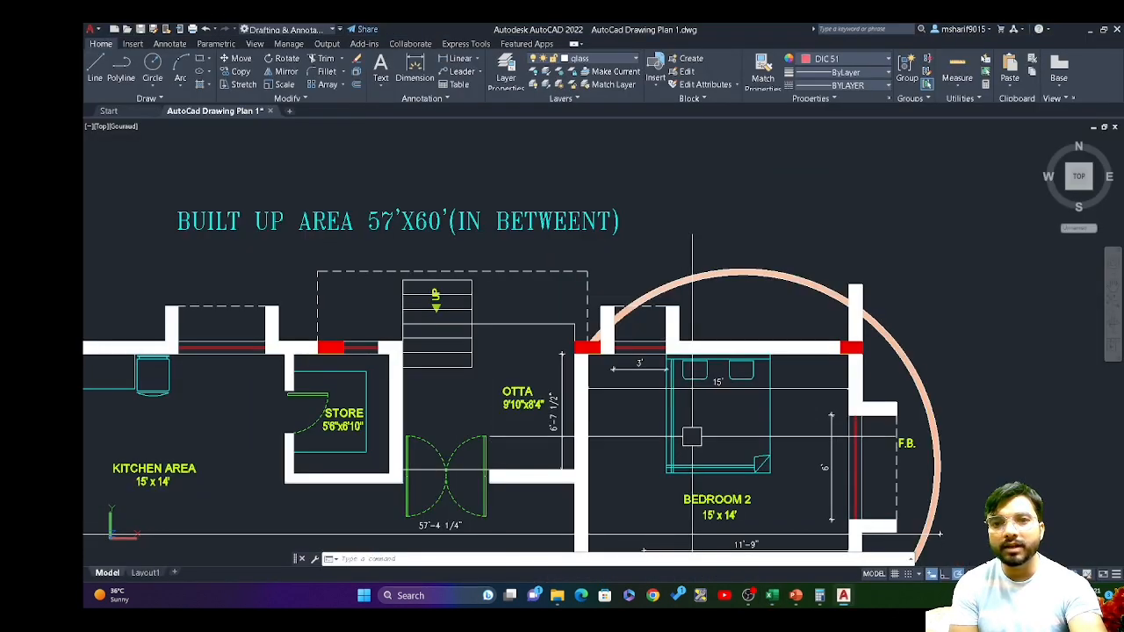
{"action": "left_click_drag", "start_coordinate": [694, 485], "coordinate": [502, 356]}
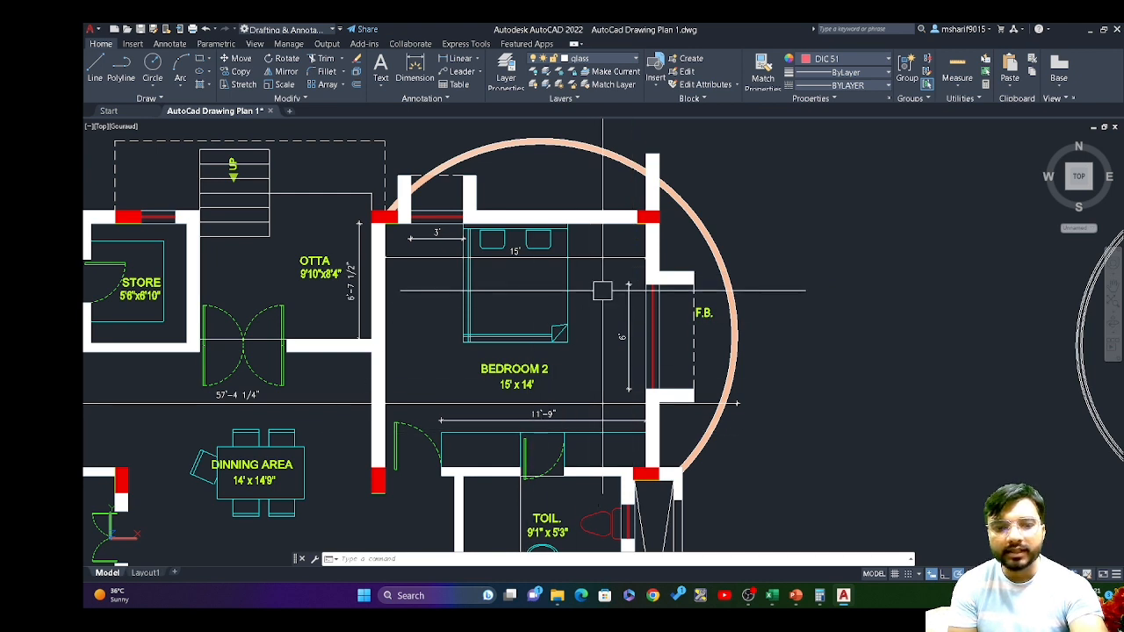
{"action": "type", "text": "dim"}
{"action": "key", "text": "Return"}
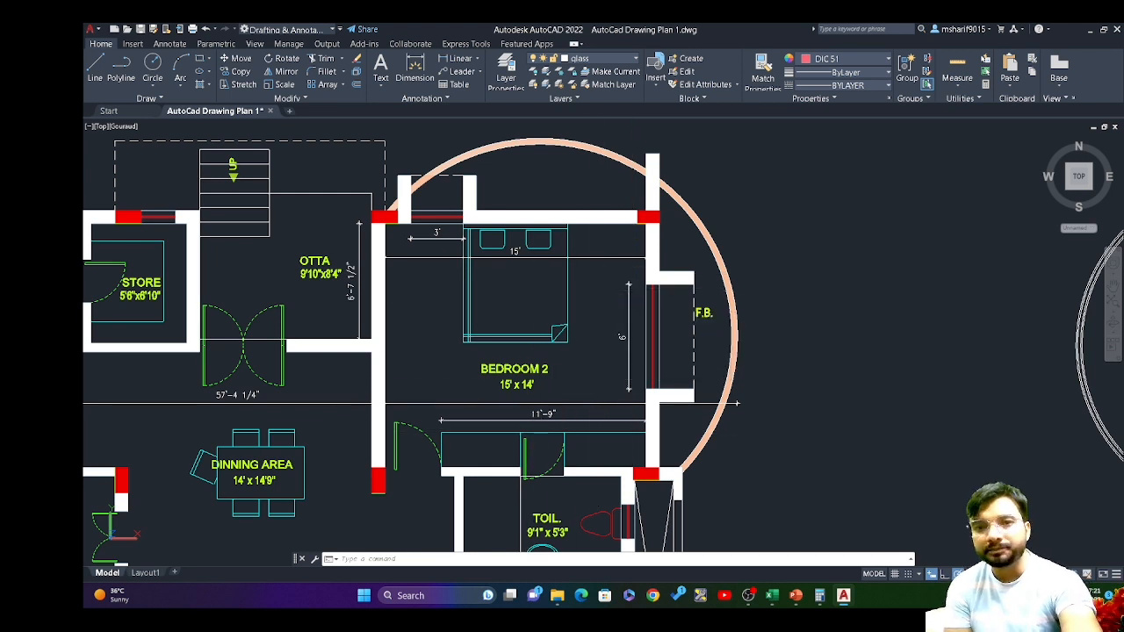
{"action": "left_click", "coordinate": [648, 217]}
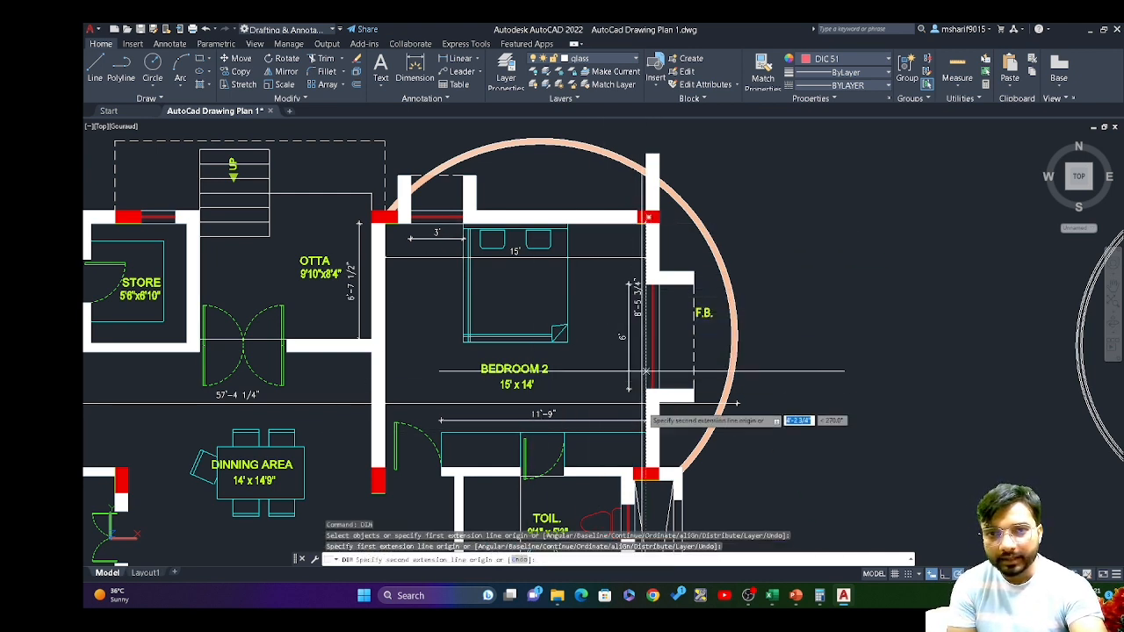
{"action": "left_click", "coordinate": [648, 468]}
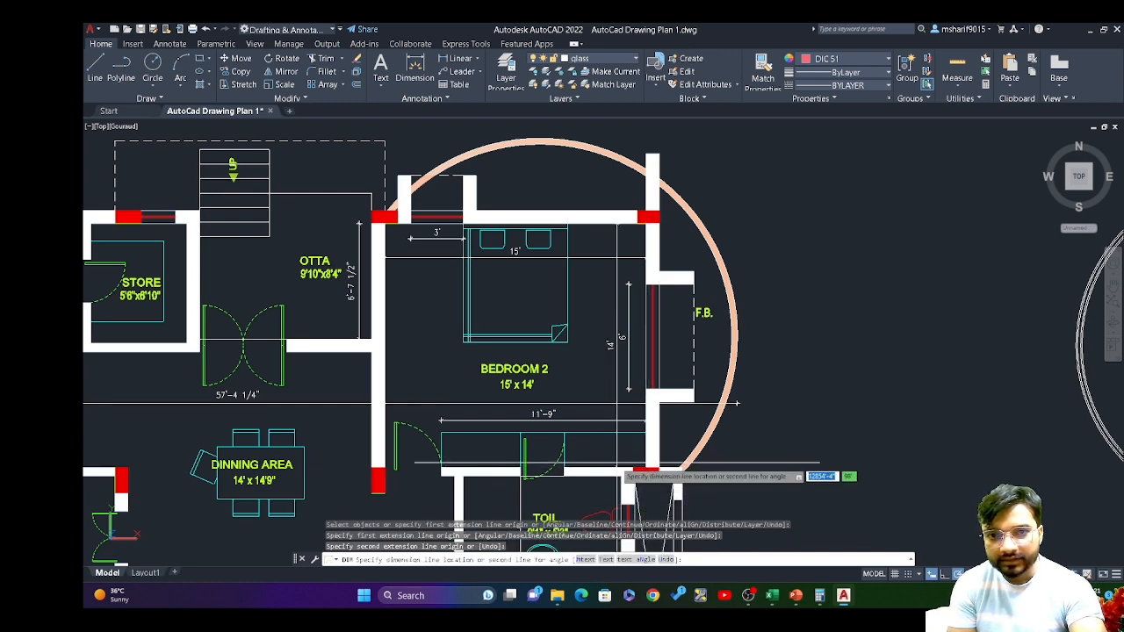
{"action": "left_click", "coordinate": [603, 405]}
{"action": "scroll", "coordinate": [582, 391], "scroll_direction": "up", "scroll_amount": 2}
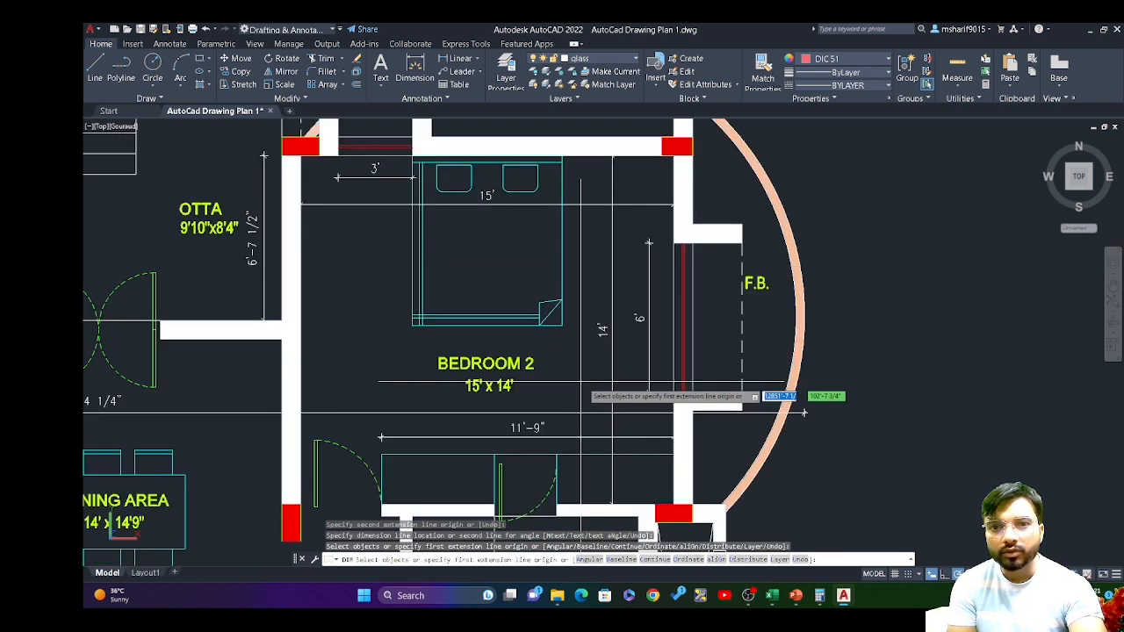
{"action": "key", "text": "Escape"}
Delete the dimensions of Bedroom 2's east window, north wall and north window.
{"action": "left_click", "coordinate": [646, 318]}
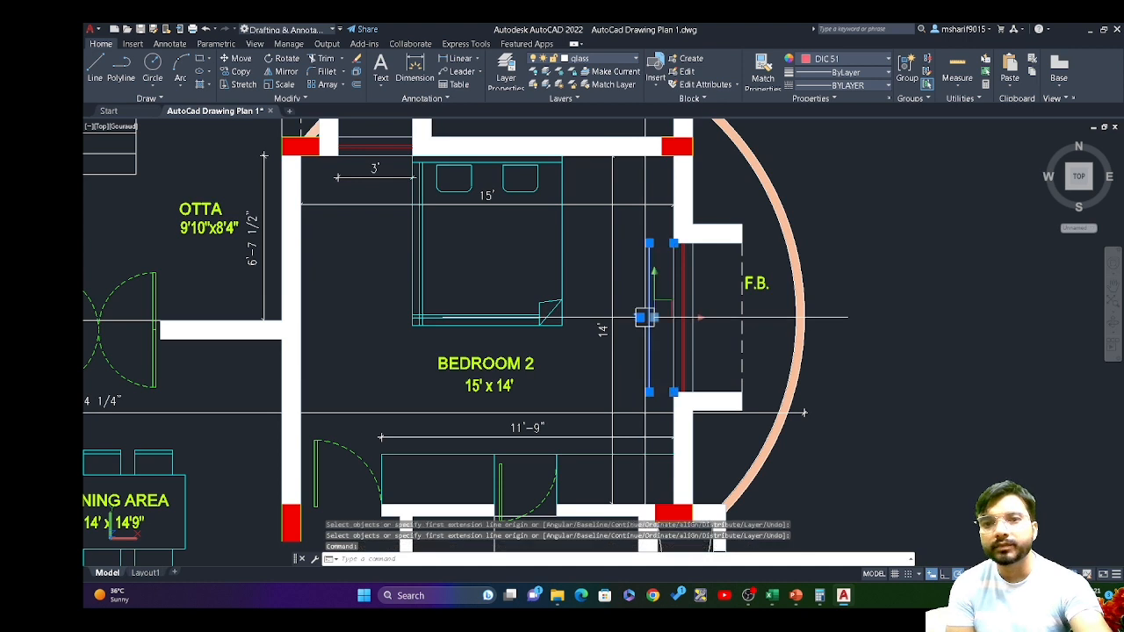
{"action": "key", "text": "Delete"}
{"action": "left_click", "coordinate": [580, 204]}
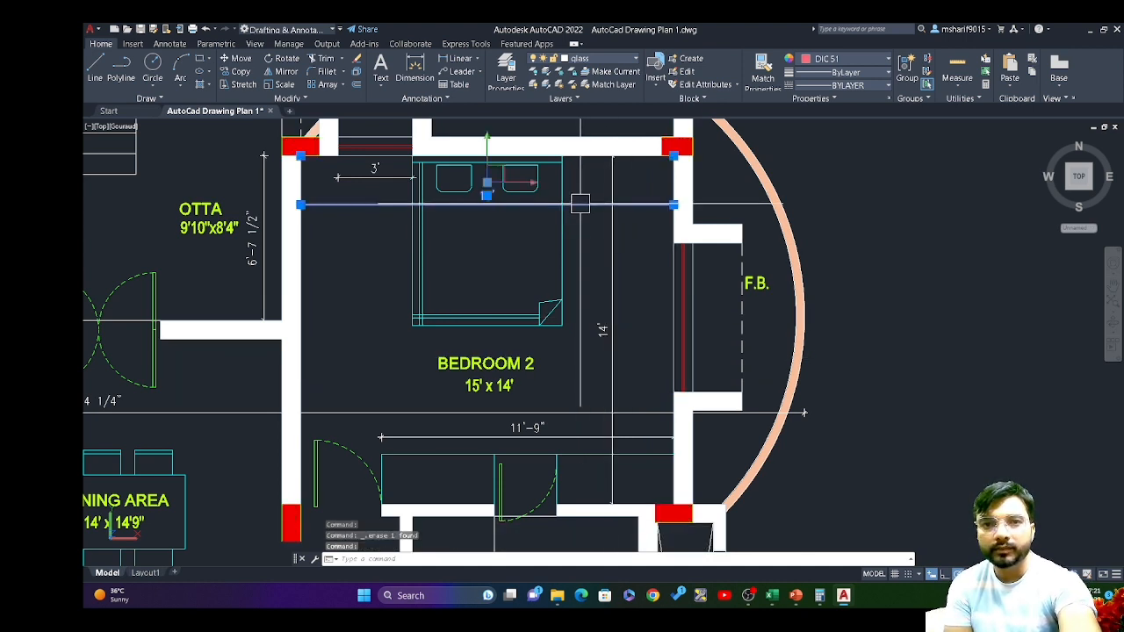
{"action": "key", "text": "Delete"}
{"action": "left_click", "coordinate": [375, 177]}
{"action": "key", "text": "Delete"}
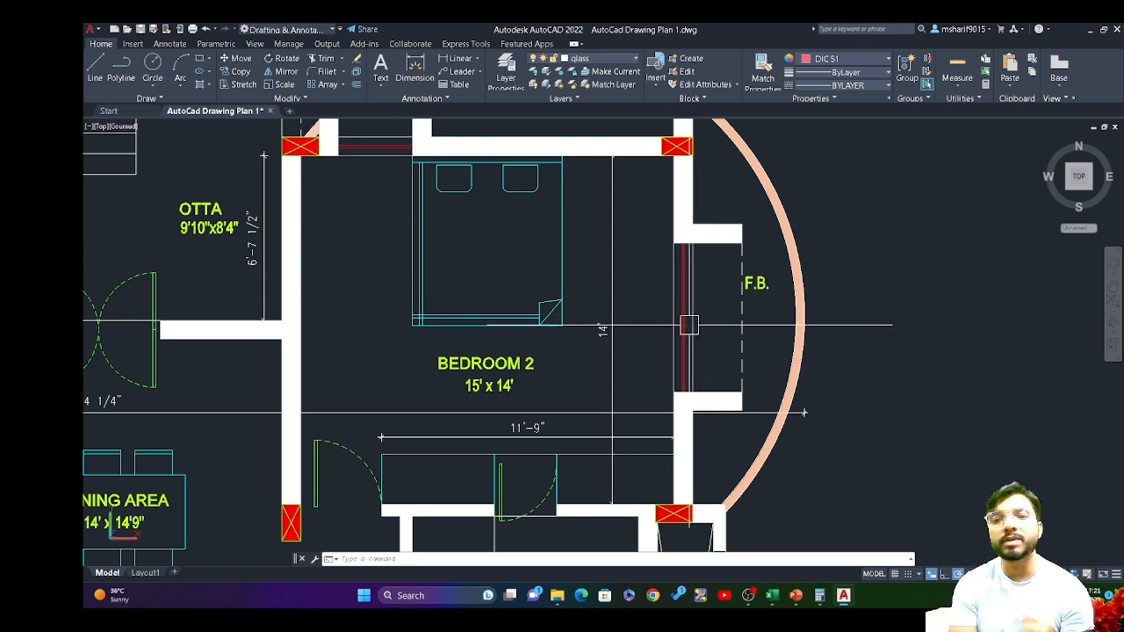
Return to Excel and replace Bedroom 2's Wall - E area with the formula =14*12-18.
{"action": "left_click", "coordinate": [818, 596]}
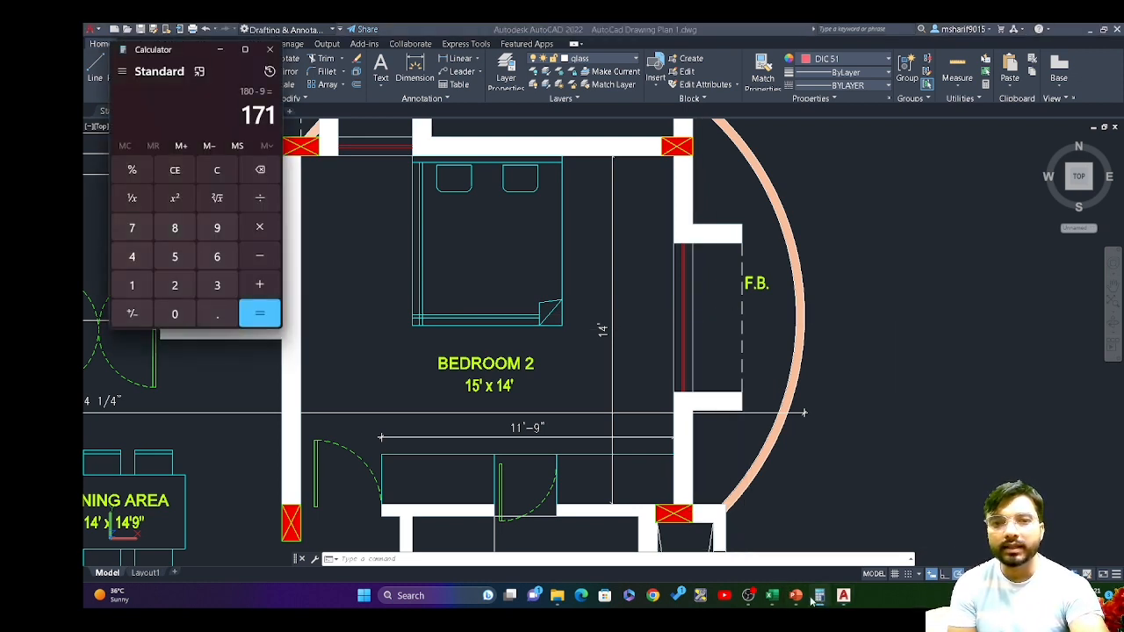
{"action": "left_click", "coordinate": [803, 600]}
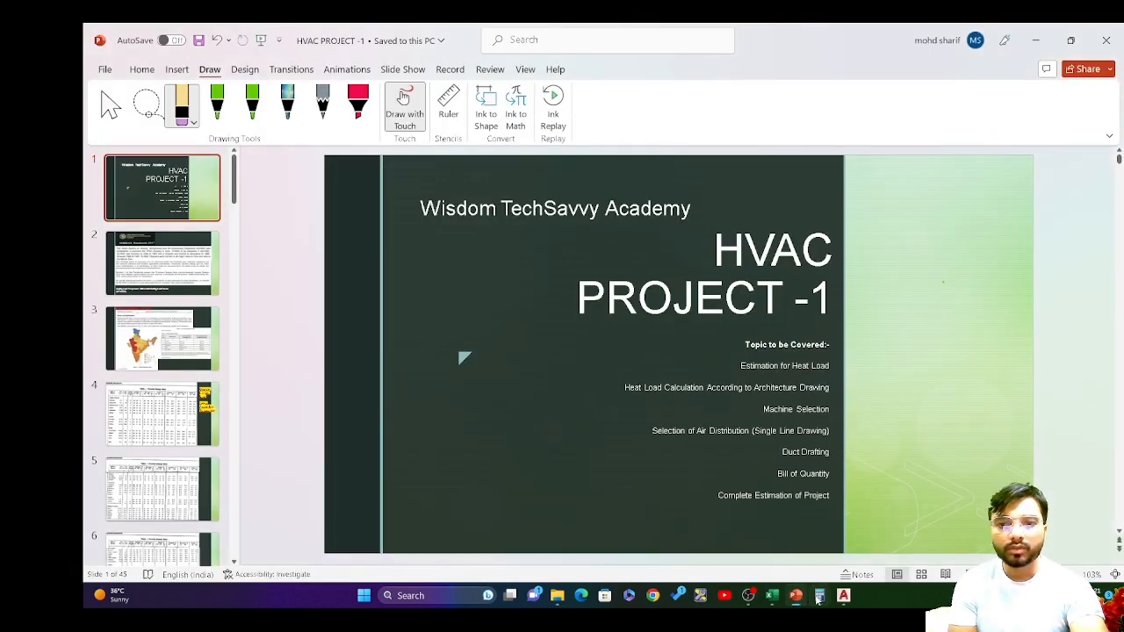
{"action": "left_click", "coordinate": [819, 597]}
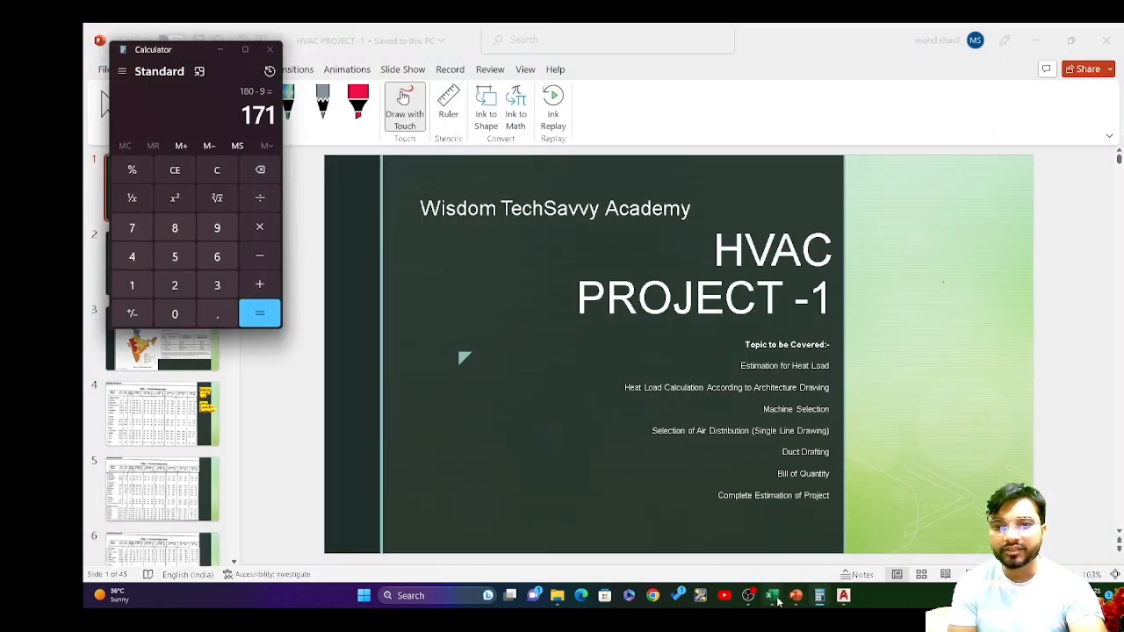
{"action": "left_click", "coordinate": [772, 596]}
{"action": "left_click", "coordinate": [305, 318]}
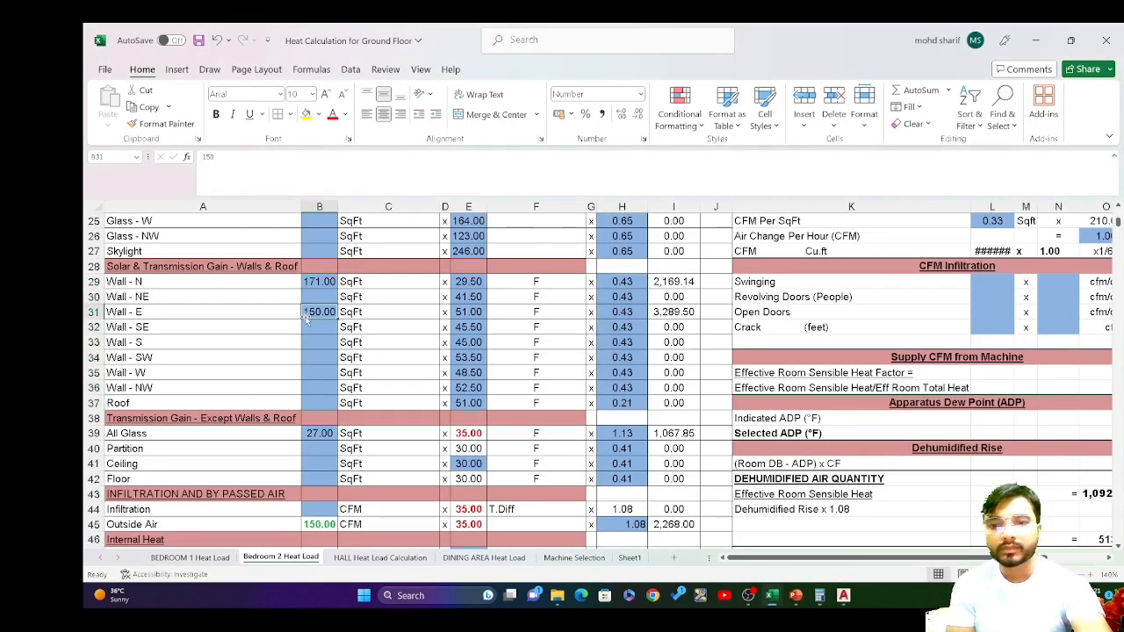
{"action": "key", "text": "Delete"}
{"action": "type", "text": "=14"}
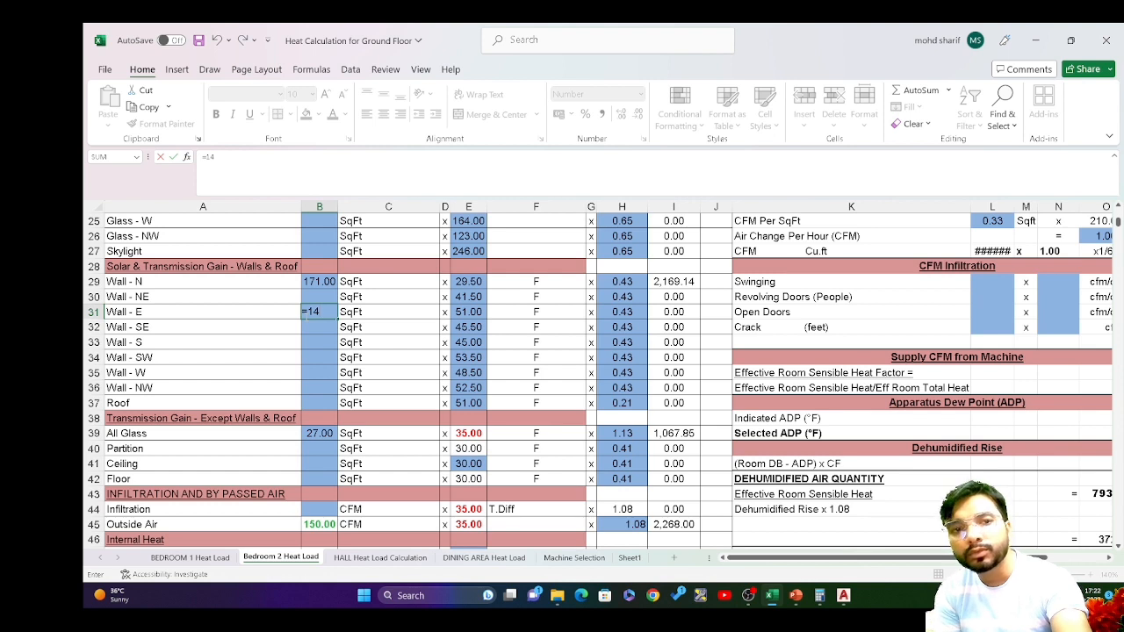
{"action": "type", "text": "*14"}
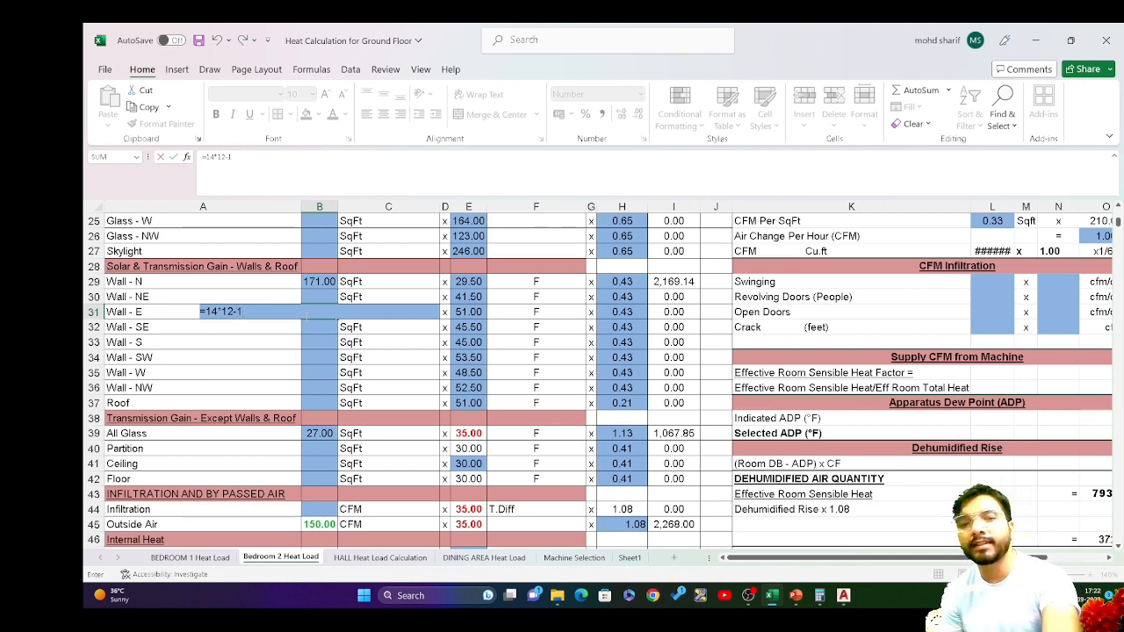
{"action": "key", "text": "Return"}
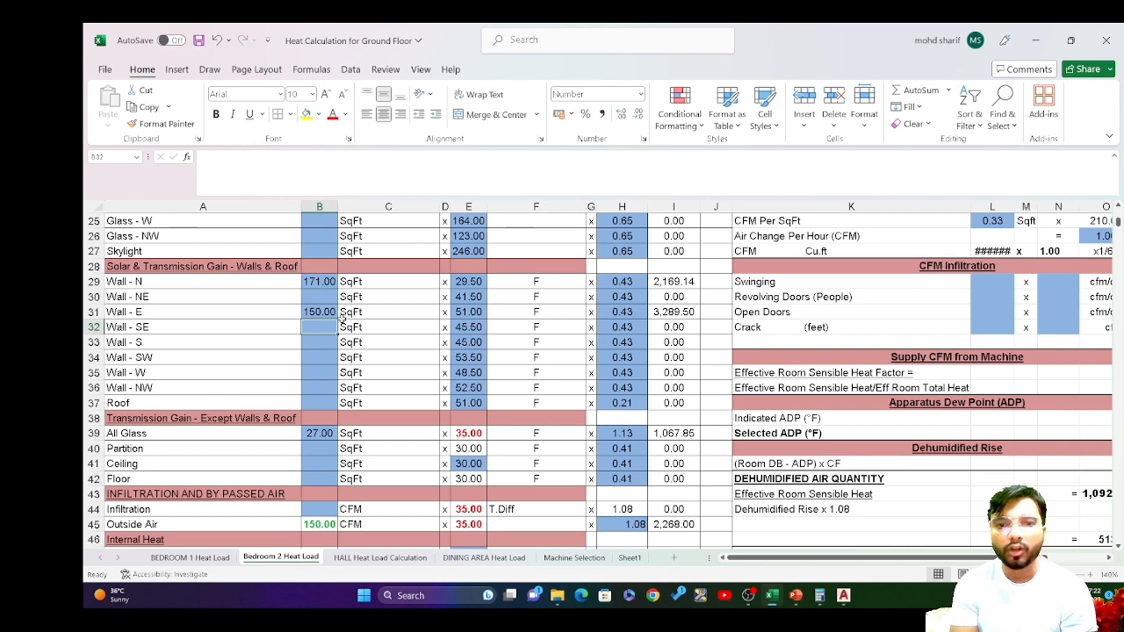
Check Bedroom 2's Roof area and All Glass entries, and open the Bedroom 1 sheet to compare its glass transmission values.
{"action": "mouse_move", "coordinate": [782, 613]}
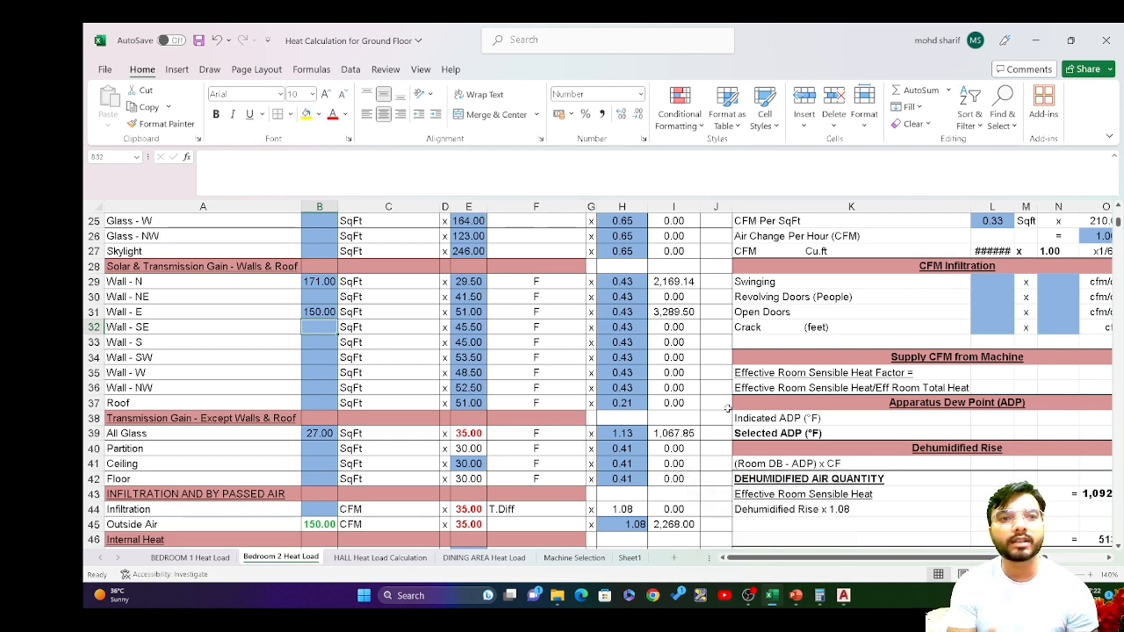
{"action": "left_click", "coordinate": [314, 408]}
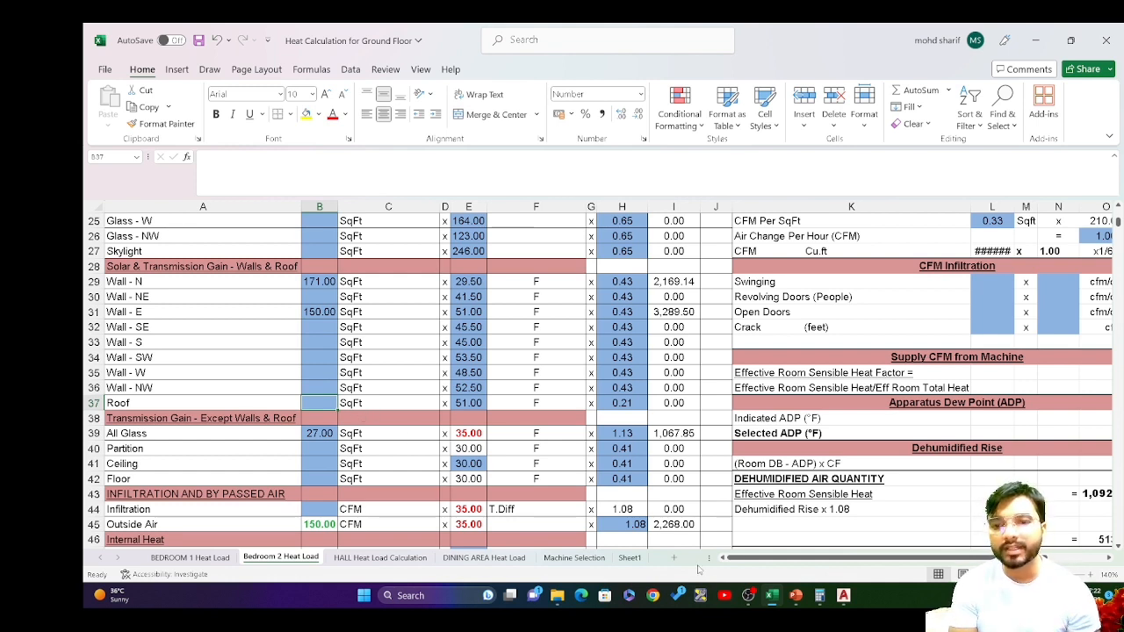
{"action": "left_click", "coordinate": [748, 595]}
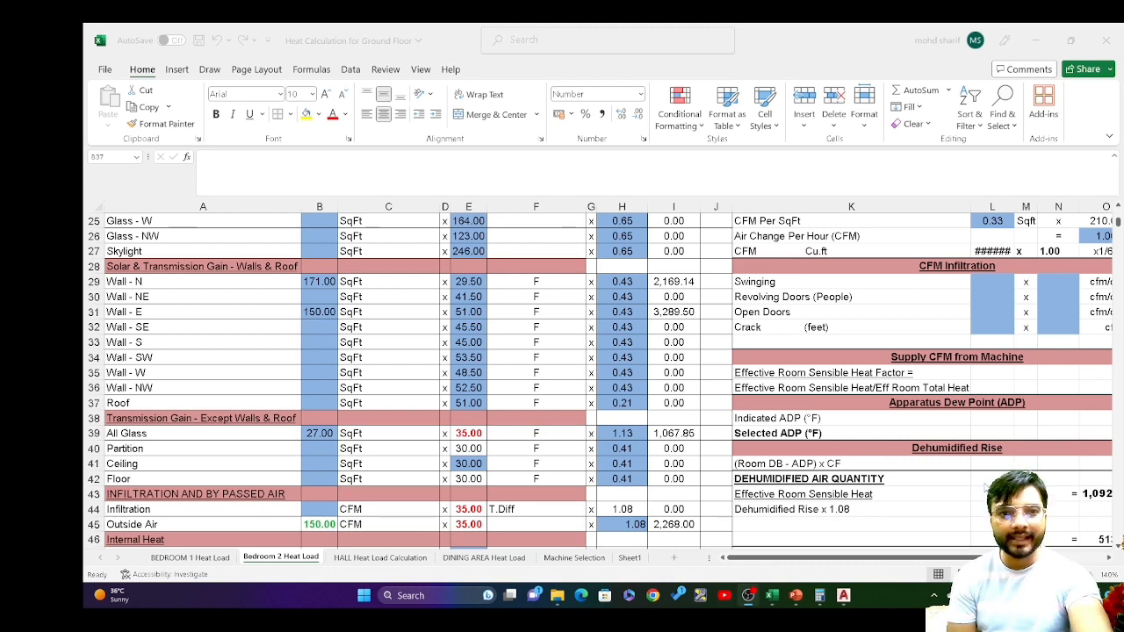
{"action": "left_click", "coordinate": [771, 595]}
{"action": "left_click", "coordinate": [181, 436]}
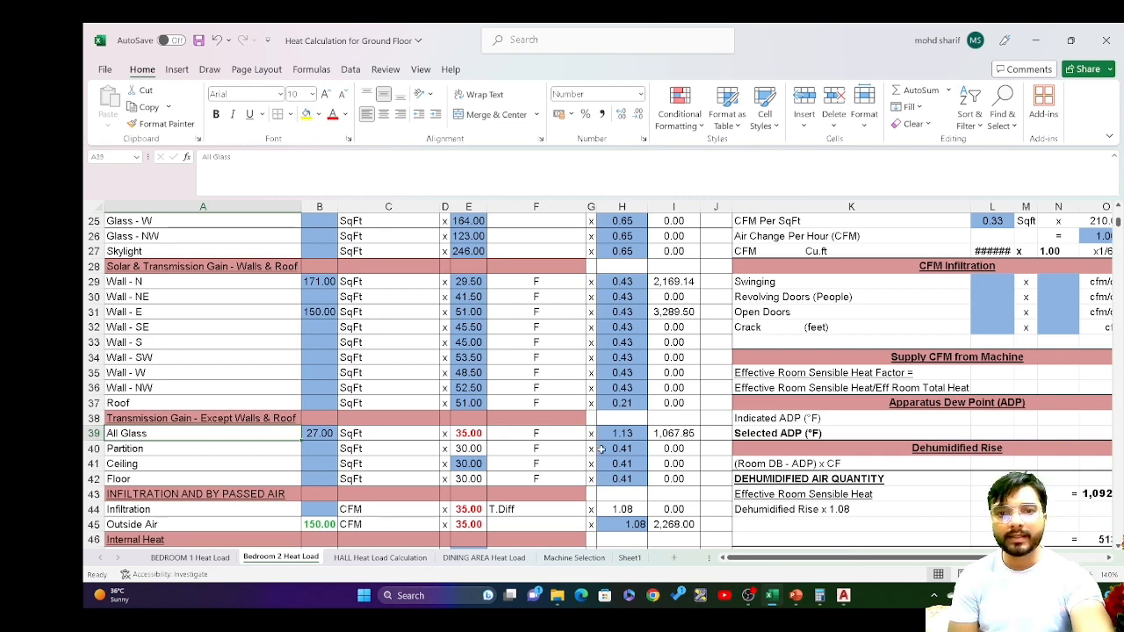
{"action": "left_click", "coordinate": [211, 557]}
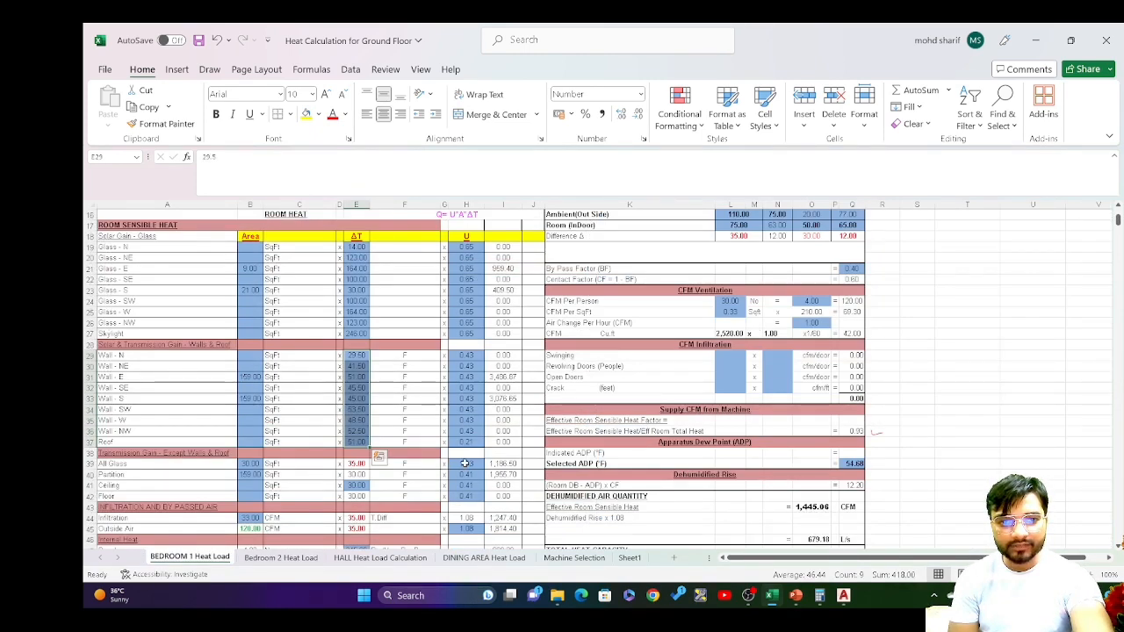
Copy the U values for All Glass, Partition, Ceiling and Floor from the Bedroom 1 sheet into the same rows of the Bedroom 2 sheet.
{"action": "left_click_drag", "start_coordinate": [463, 463], "coordinate": [464, 497]}
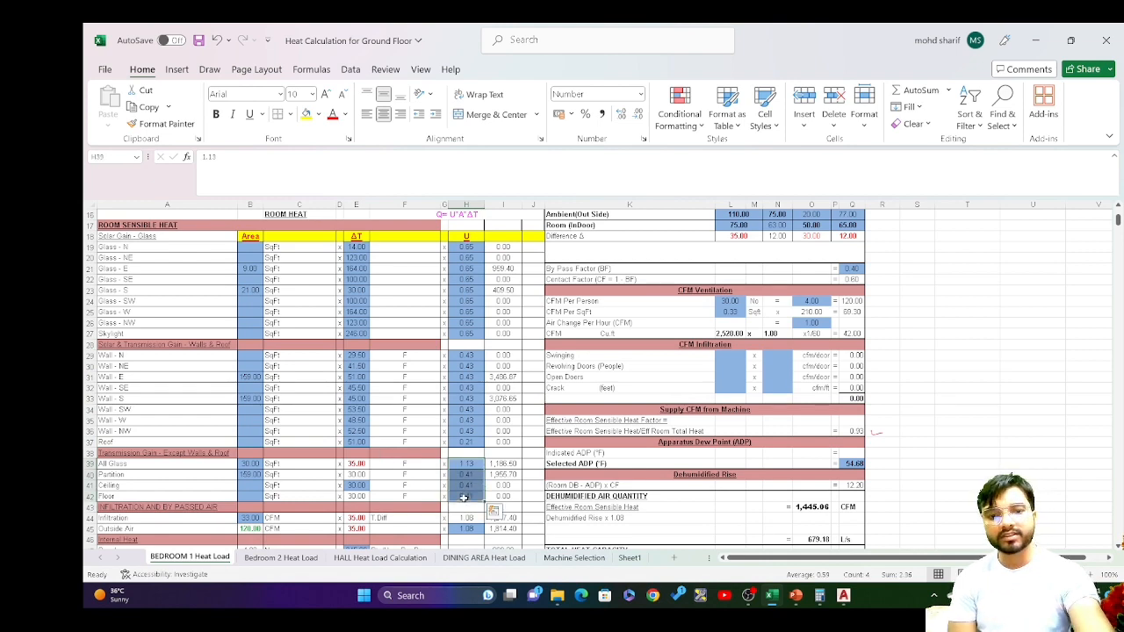
{"action": "key", "text": "ctrl+c"}
{"action": "left_click", "coordinate": [281, 557]}
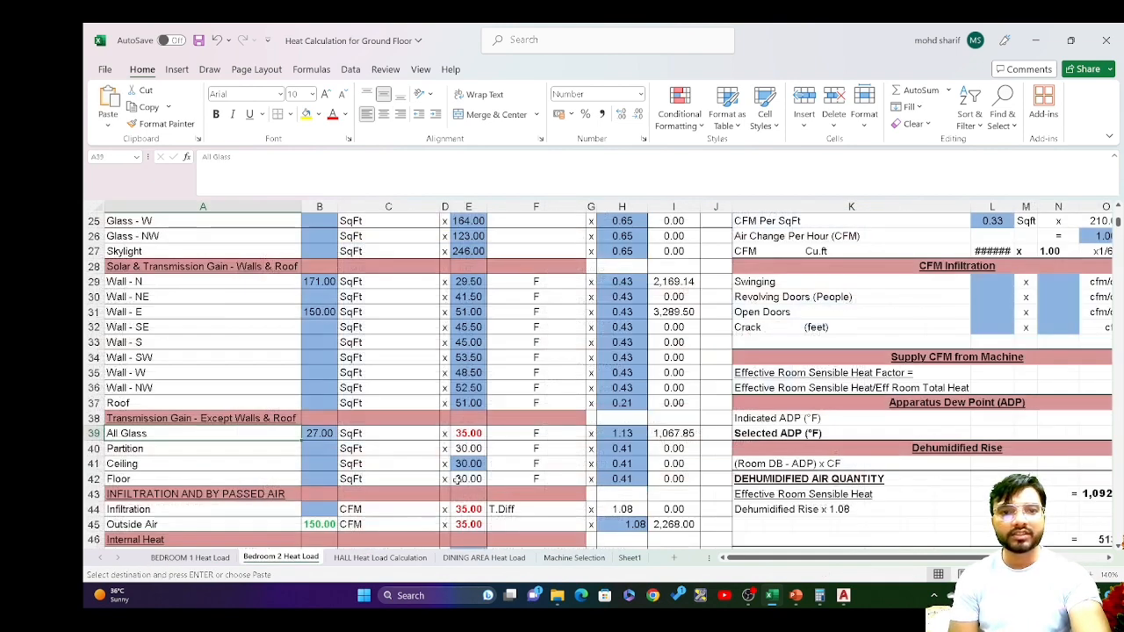
{"action": "left_click_drag", "start_coordinate": [610, 433], "coordinate": [611, 478]}
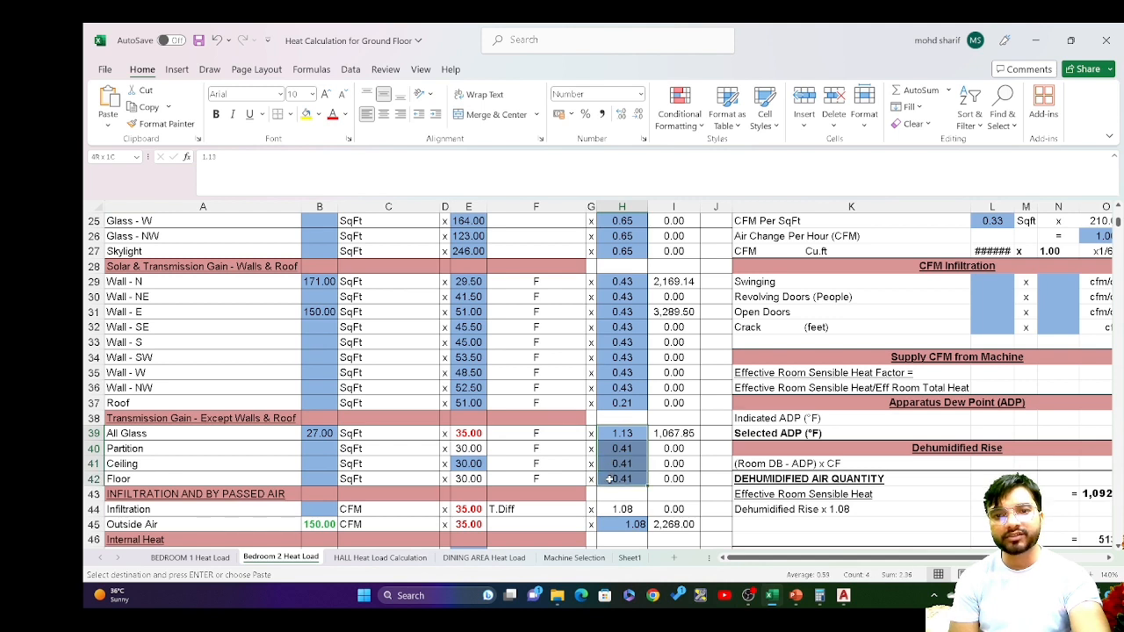
{"action": "key", "text": "ctrl+v"}
{"action": "key", "text": "Escape"}
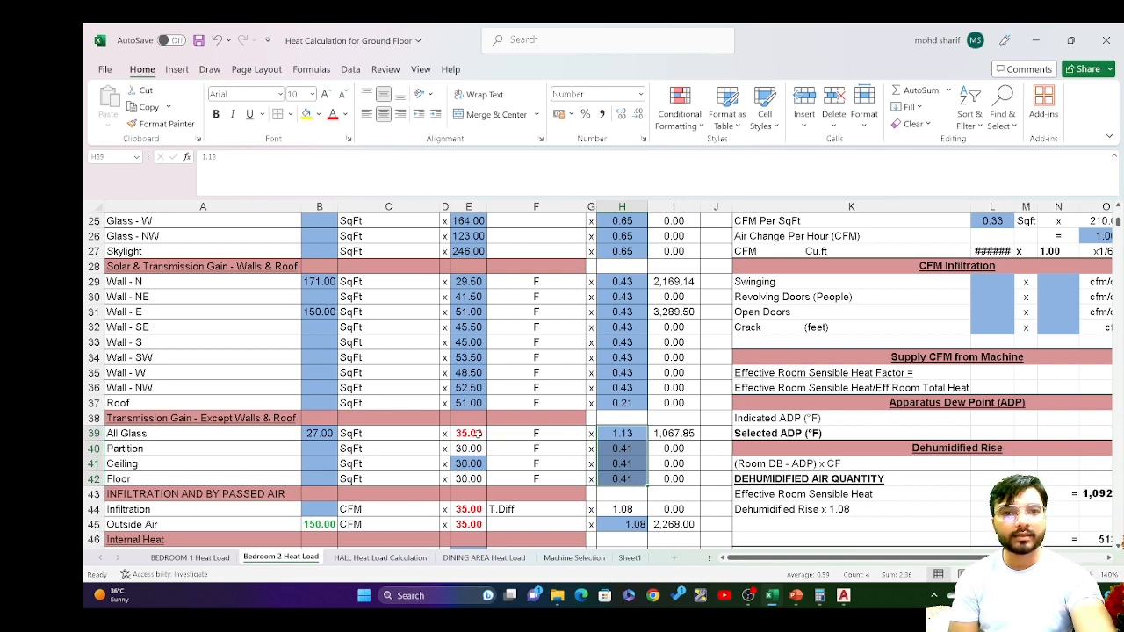
Check Bedroom 2's All Glass area against the combined Glass - N and Glass - E areas.
{"action": "left_click", "coordinate": [314, 429]}
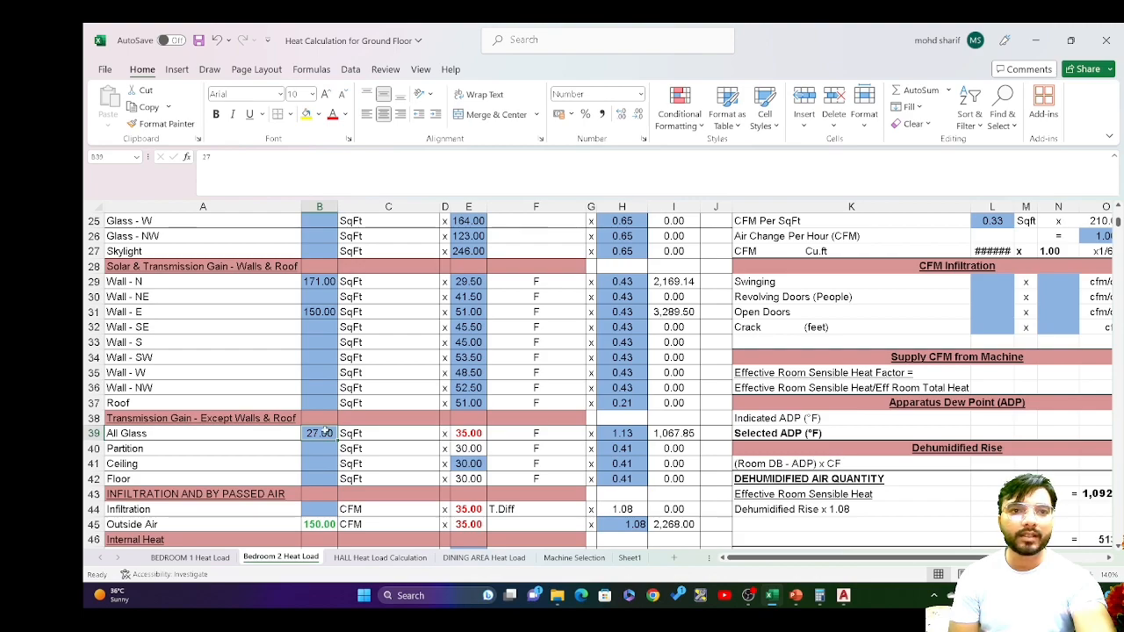
{"action": "scroll", "coordinate": [348, 368], "scroll_direction": "down", "scroll_amount": 1}
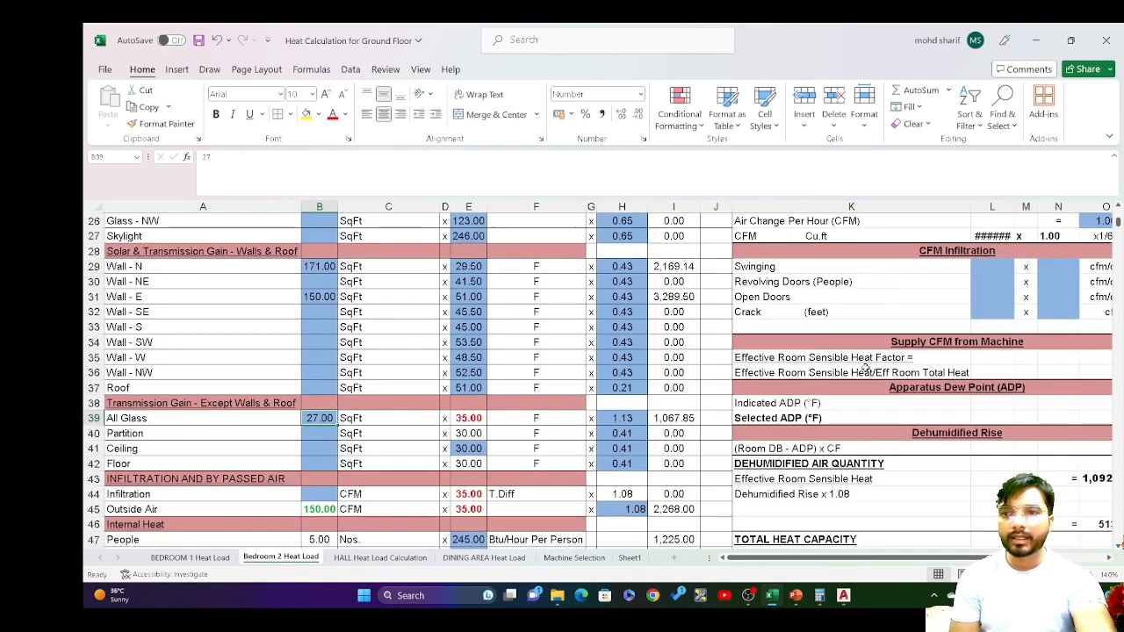
{"action": "scroll", "coordinate": [1118, 208], "scroll_direction": "up", "scroll_amount": 2}
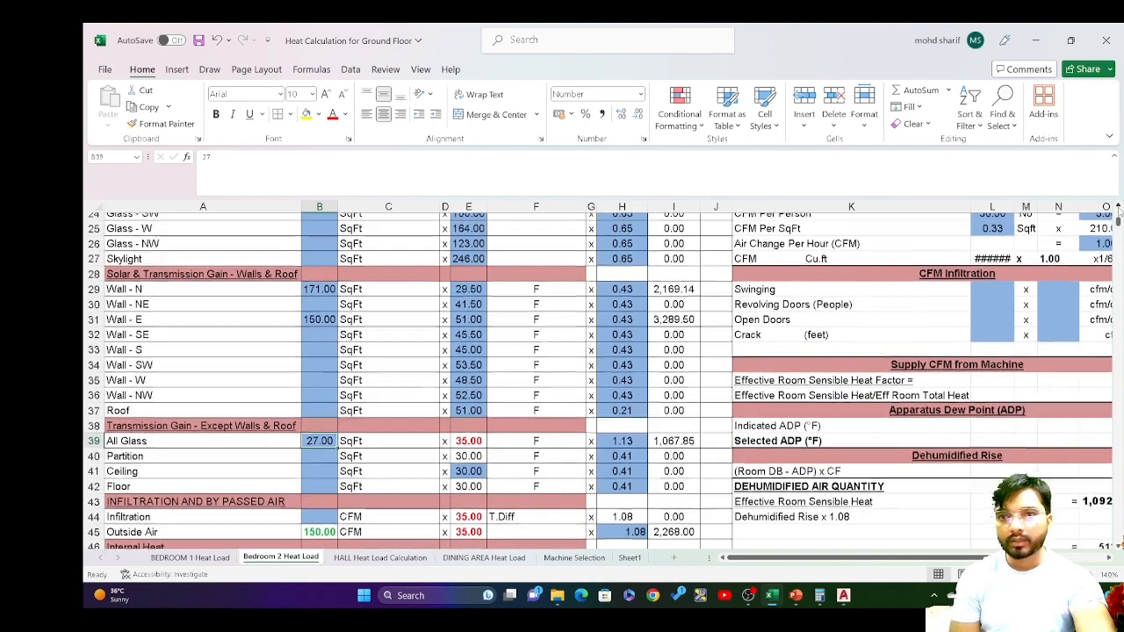
{"action": "scroll", "coordinate": [1117, 208], "scroll_direction": "up", "scroll_amount": 2}
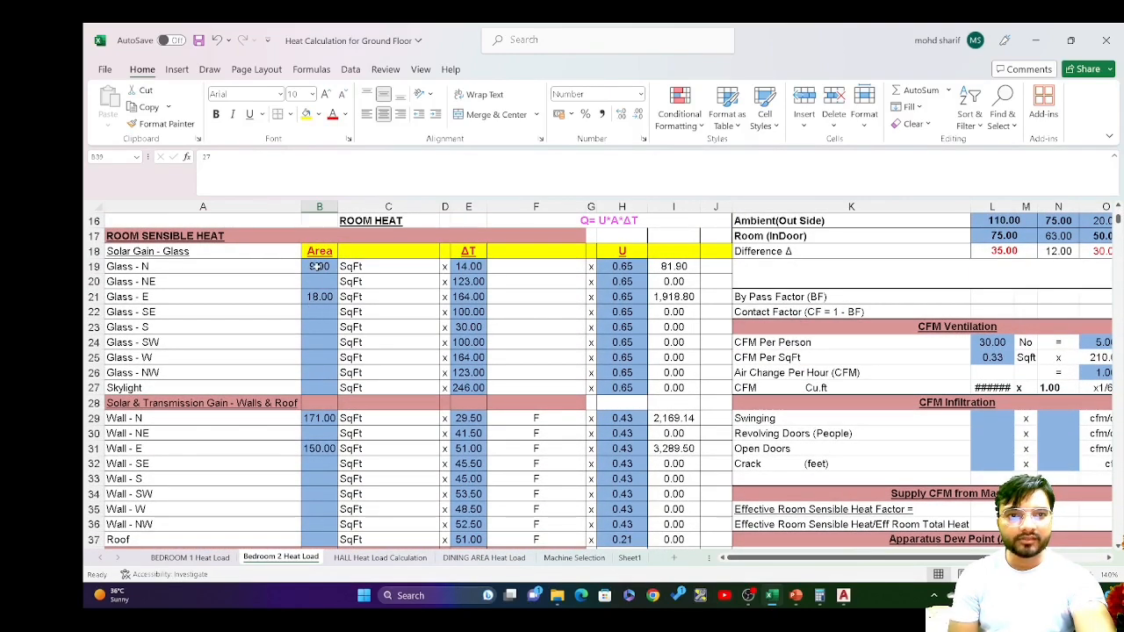
{"action": "left_click_drag", "start_coordinate": [319, 266], "coordinate": [318, 296]}
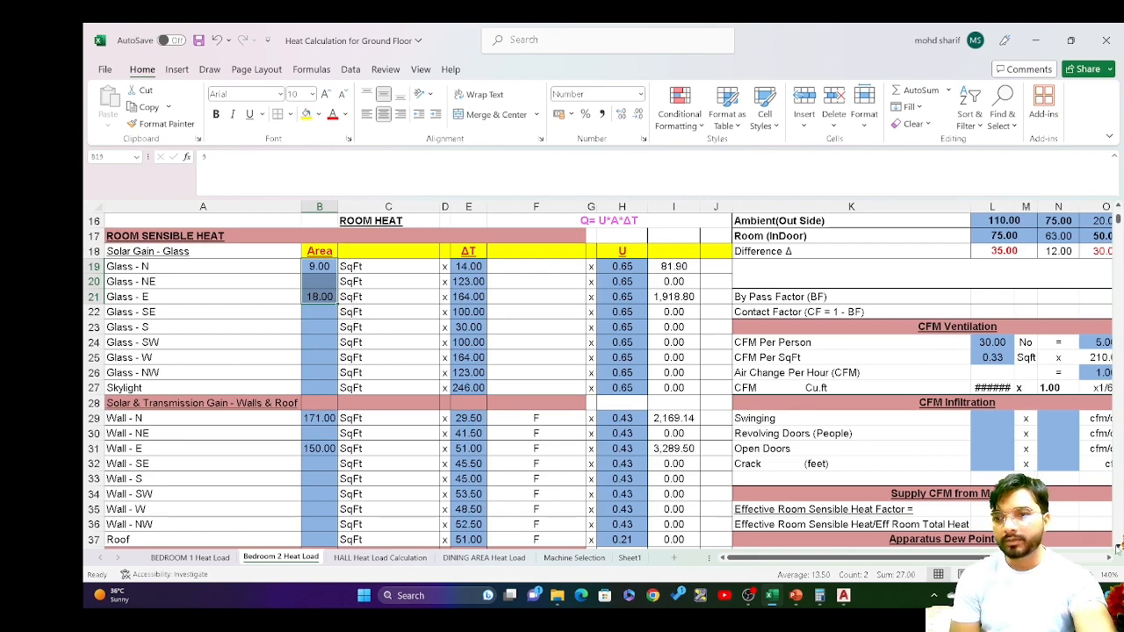
{"action": "scroll", "coordinate": [1118, 546], "scroll_direction": "down", "scroll_amount": 3}
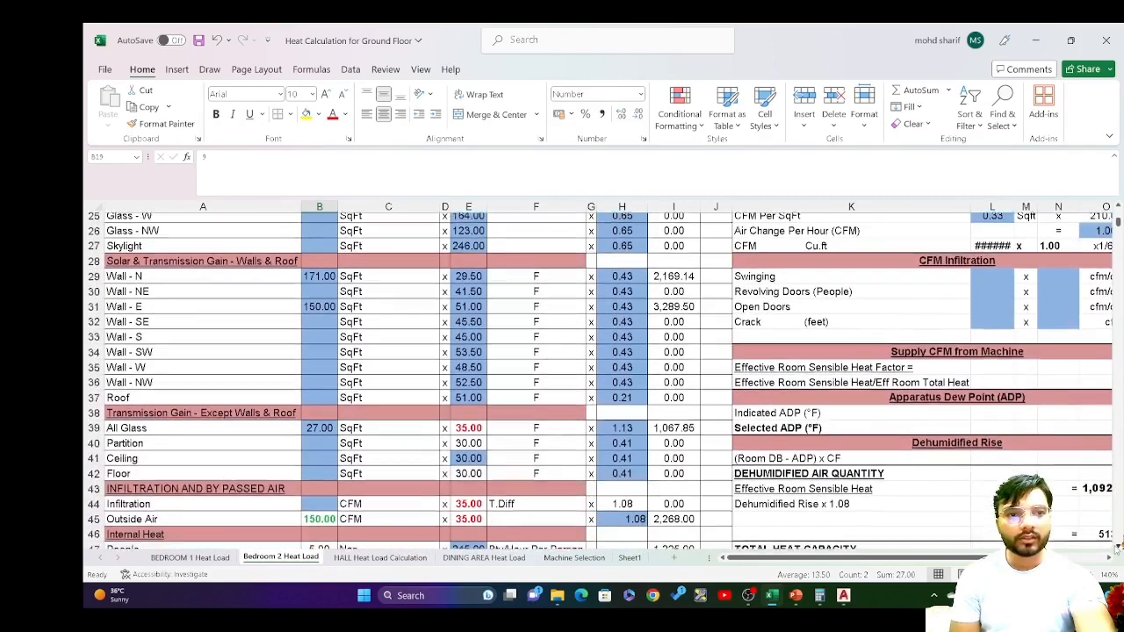
{"action": "left_click", "coordinate": [316, 405]}
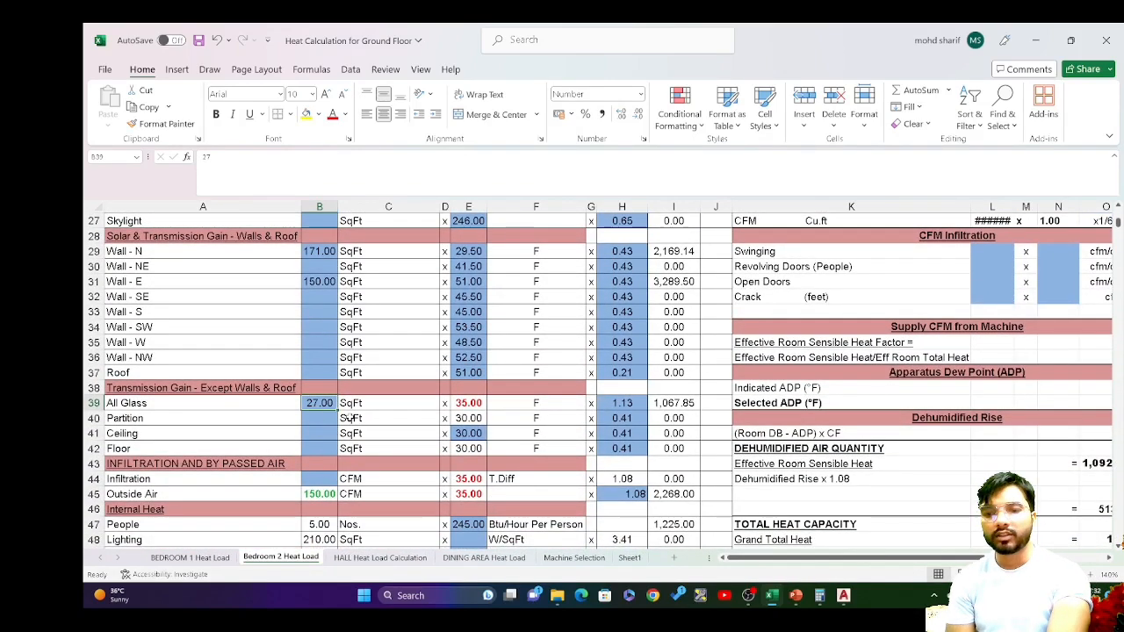
{"action": "key", "text": "Return"}
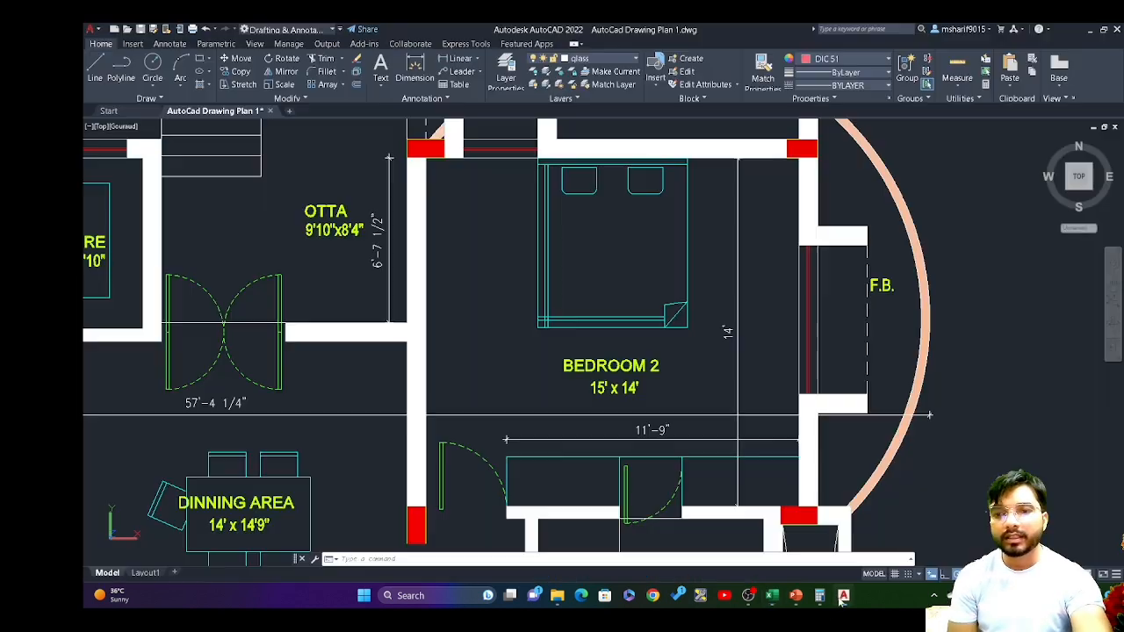
Switch to AutoCAD and examine which Bedroom 2 walls adjoin the toilet, dining area and OTTA for the partition area.
{"action": "left_click", "coordinate": [843, 595]}
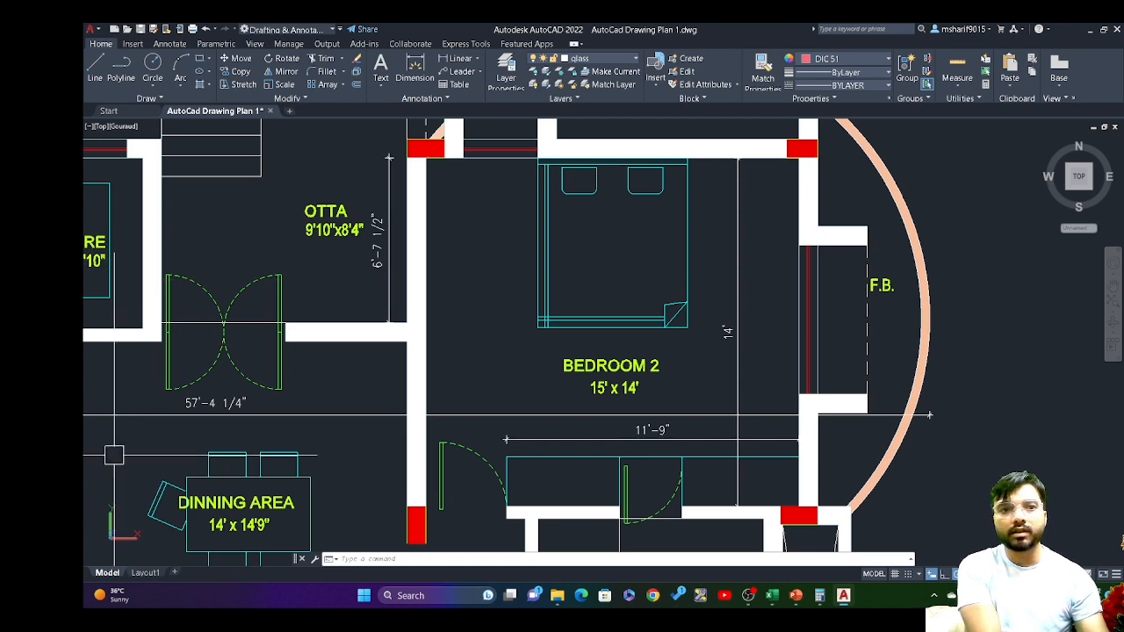
{"action": "mouse_move", "coordinate": [446, 286]}
{"action": "left_mouse_down"}
{"action": "mouse_move", "coordinate": [446, 276]}
{"action": "mouse_move", "coordinate": [447, 300]}
{"action": "mouse_move", "coordinate": [445, 283]}
{"action": "left_mouse_up"}
{"action": "scroll", "coordinate": [447, 284], "scroll_direction": "down", "scroll_amount": 9}
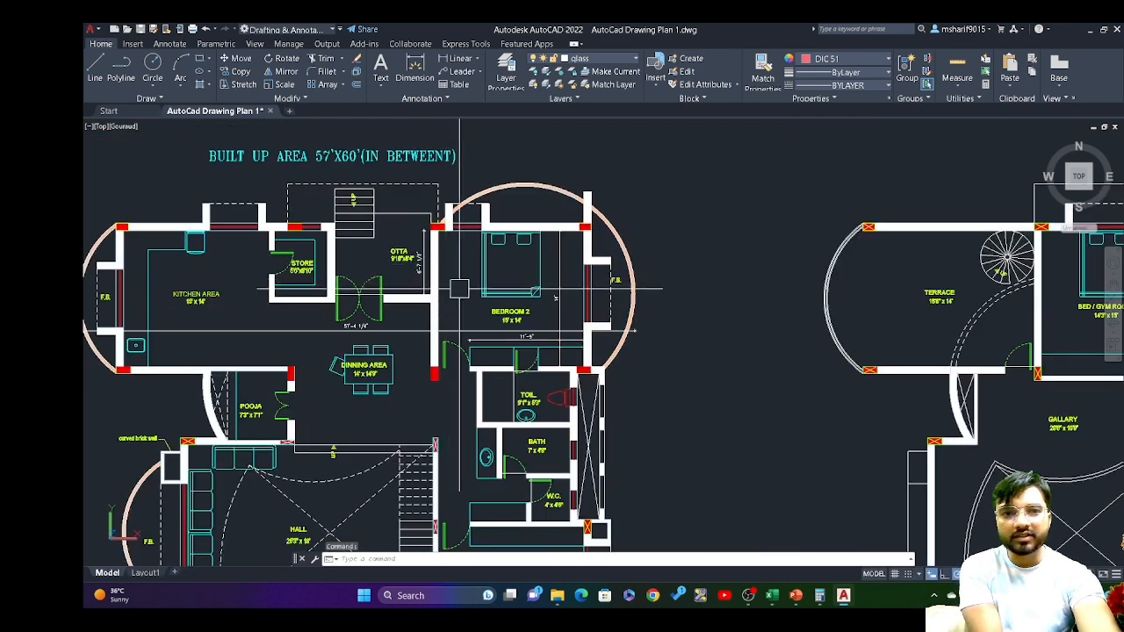
{"action": "scroll", "coordinate": [466, 292], "scroll_direction": "up", "scroll_amount": 1}
{"action": "scroll", "coordinate": [466, 291], "scroll_direction": "up", "scroll_amount": 3}
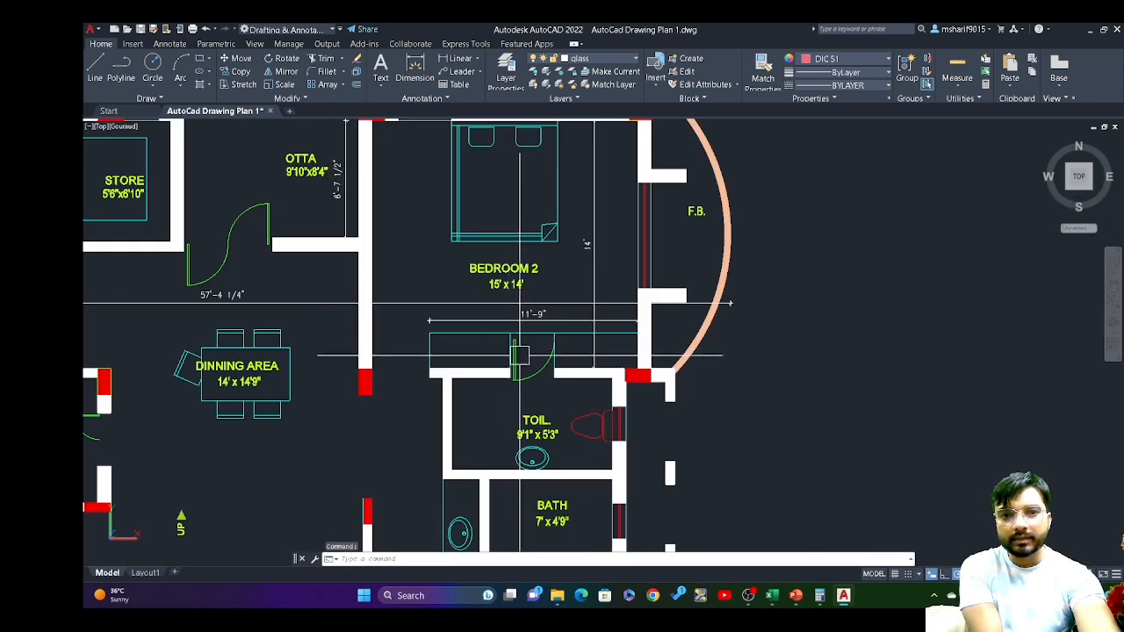
{"action": "scroll", "coordinate": [608, 321], "scroll_direction": "down", "scroll_amount": 2}
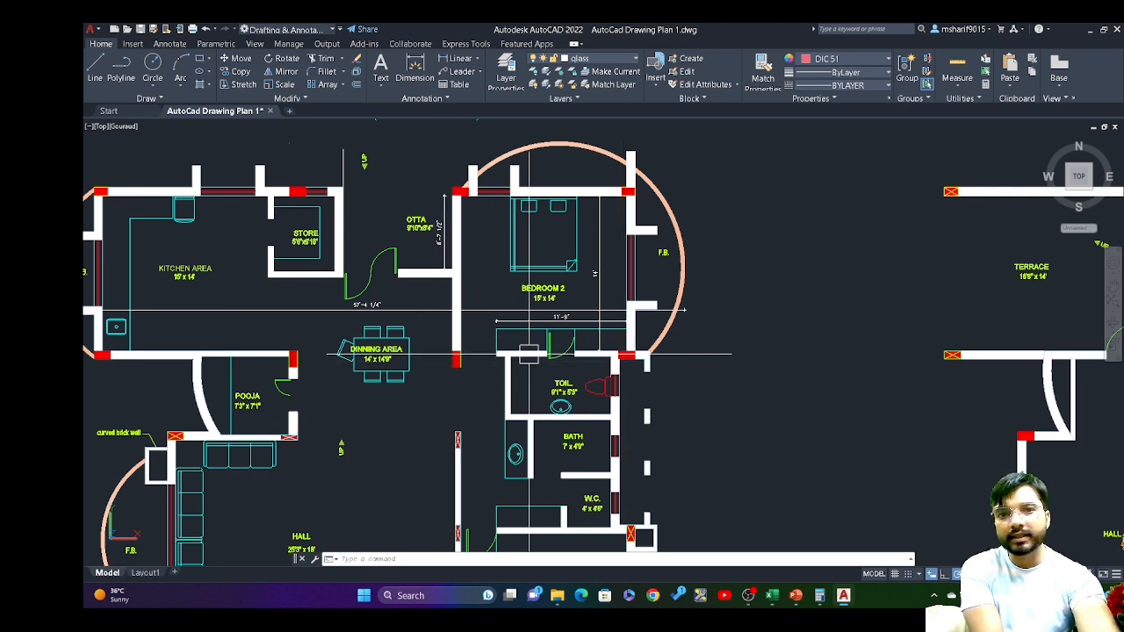
{"action": "scroll", "coordinate": [427, 364], "scroll_direction": "down", "scroll_amount": 1}
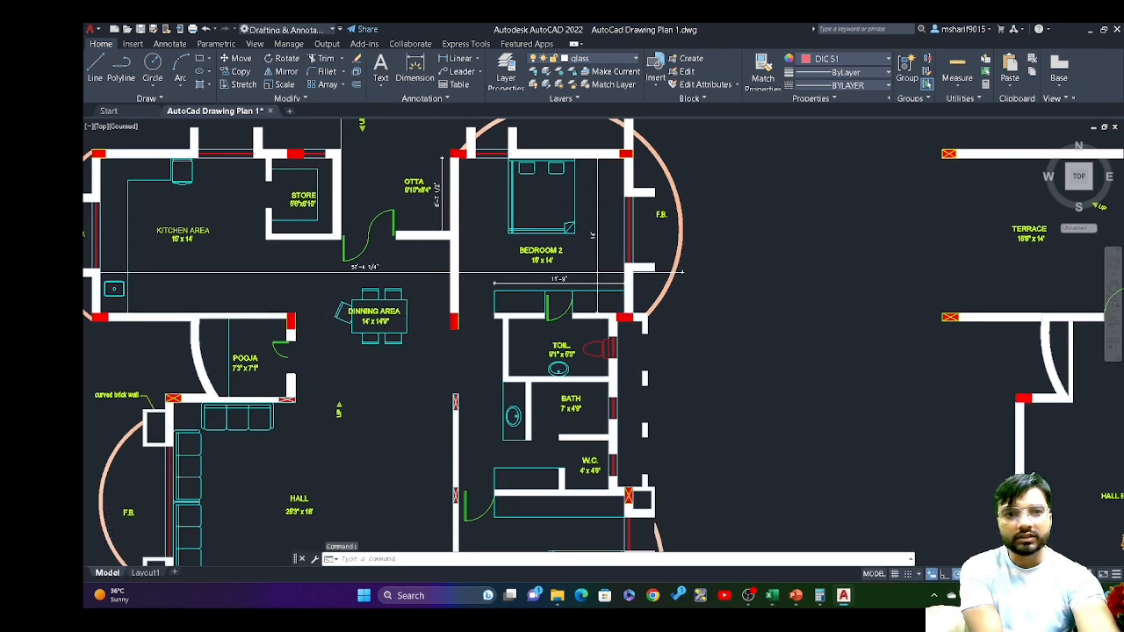
{"action": "scroll", "coordinate": [455, 350], "scroll_direction": "up", "scroll_amount": 2}
{"action": "left_click_drag", "start_coordinate": [463, 354], "coordinate": [390, 362]}
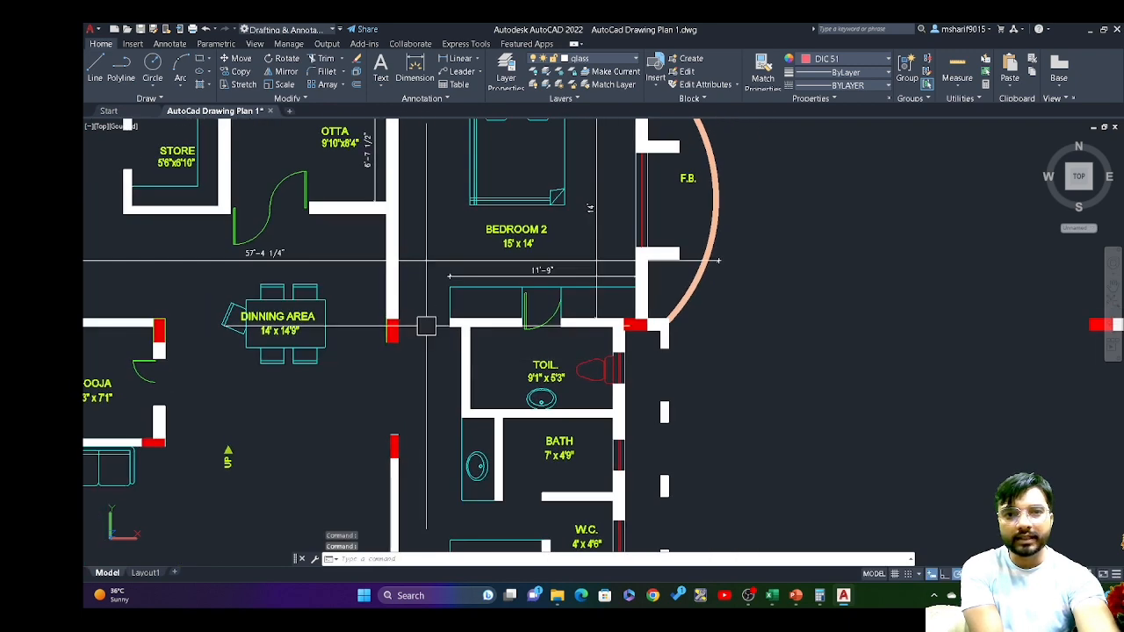
{"action": "scroll", "coordinate": [569, 310], "scroll_direction": "down", "scroll_amount": 1}
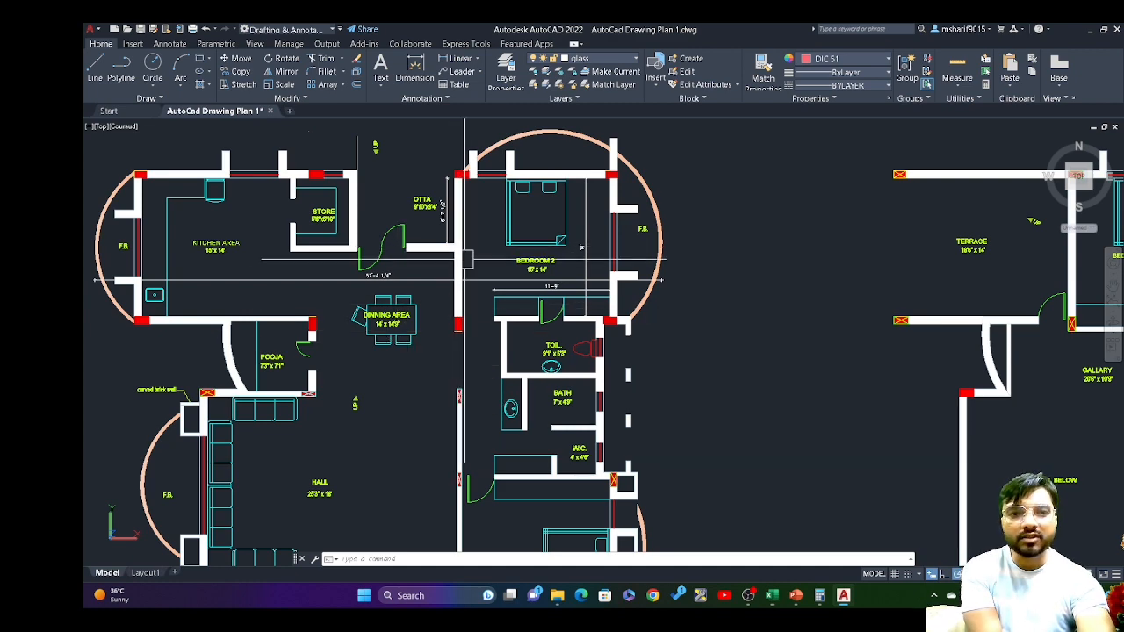
Delete the dimension on Bedroom 2's west wall beside the OTTA and the 11'-9" dimension above the toilet wall.
{"action": "scroll", "coordinate": [451, 240], "scroll_direction": "up", "scroll_amount": 5}
{"action": "left_click_drag", "start_coordinate": [451, 231], "coordinate": [448, 352]}
{"action": "left_click", "coordinate": [435, 286]}
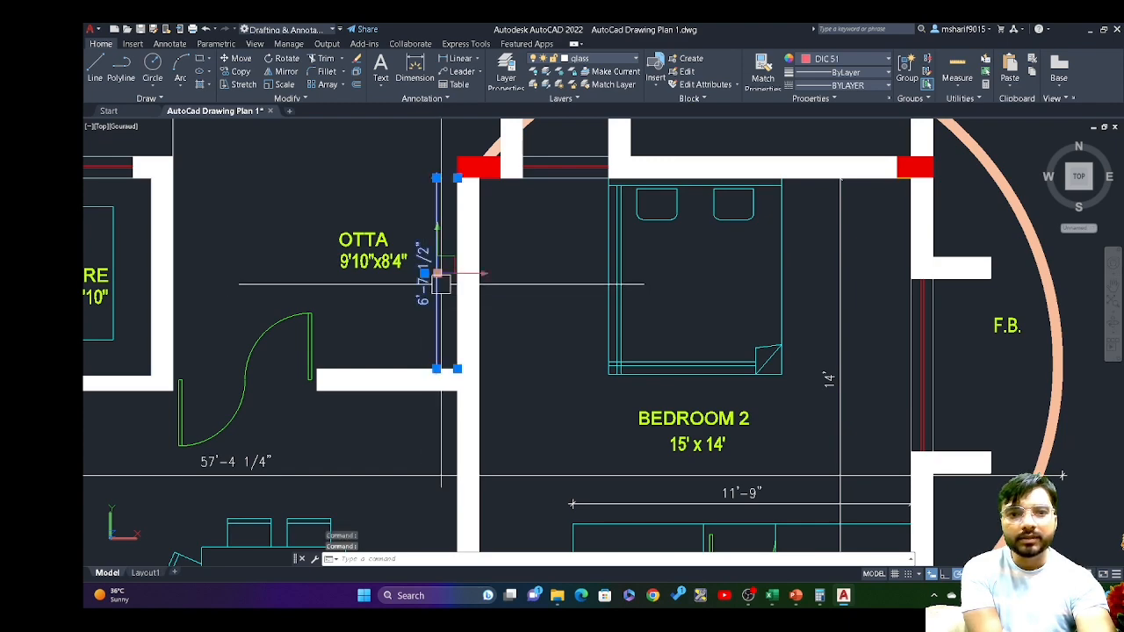
{"action": "scroll", "coordinate": [512, 382], "scroll_direction": "down", "scroll_amount": 5}
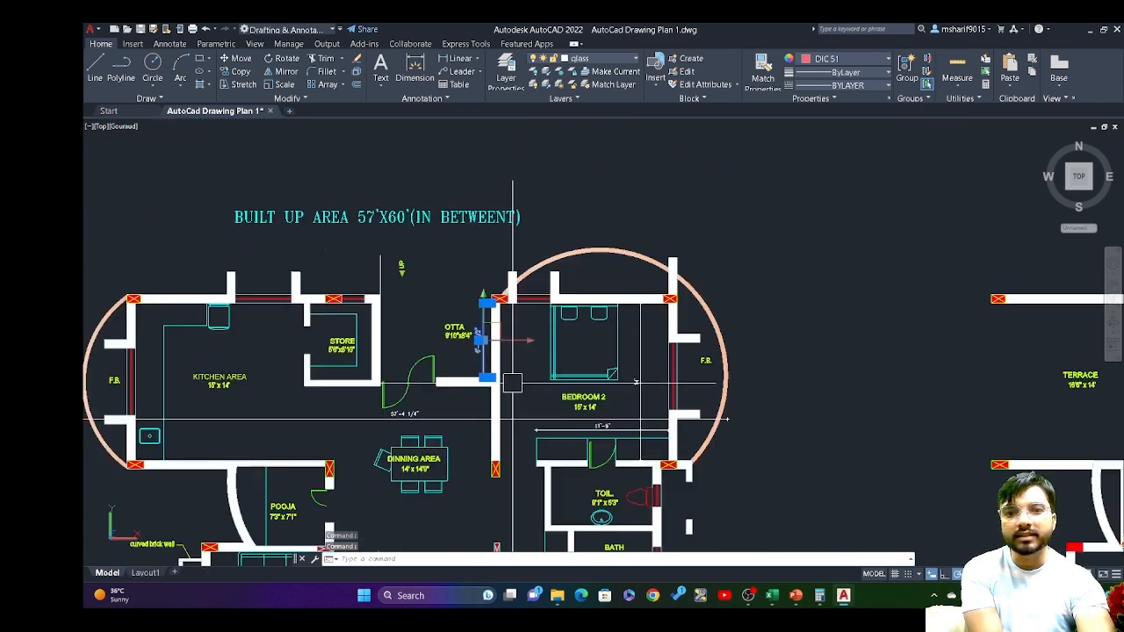
{"action": "left_click_drag", "start_coordinate": [532, 417], "coordinate": [468, 322]}
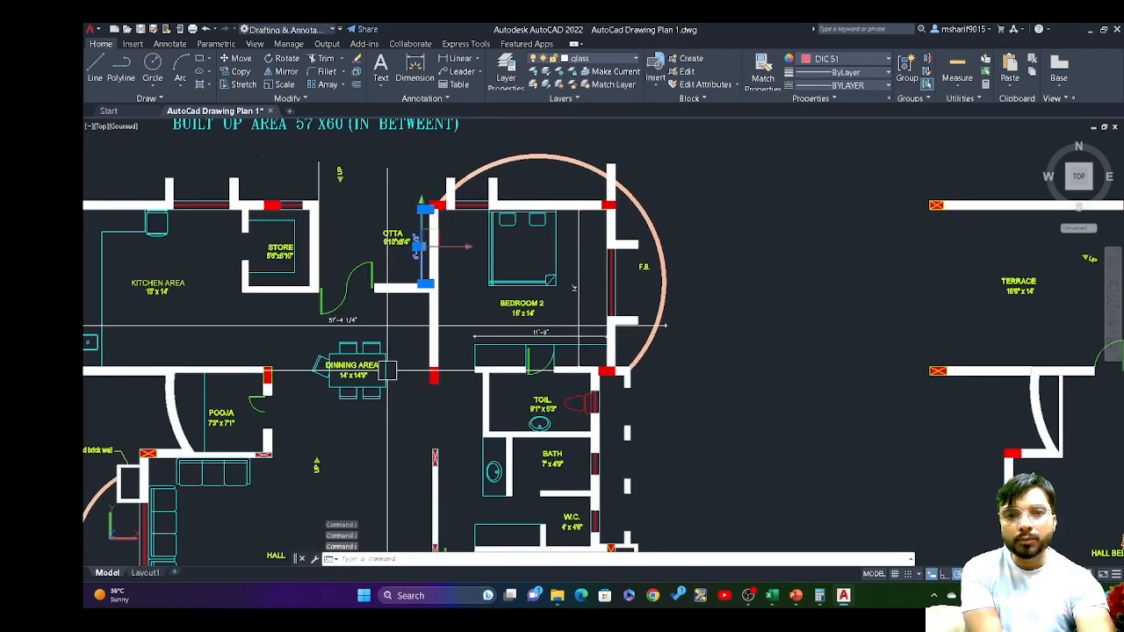
{"action": "scroll", "coordinate": [528, 372], "scroll_direction": "up", "scroll_amount": 2}
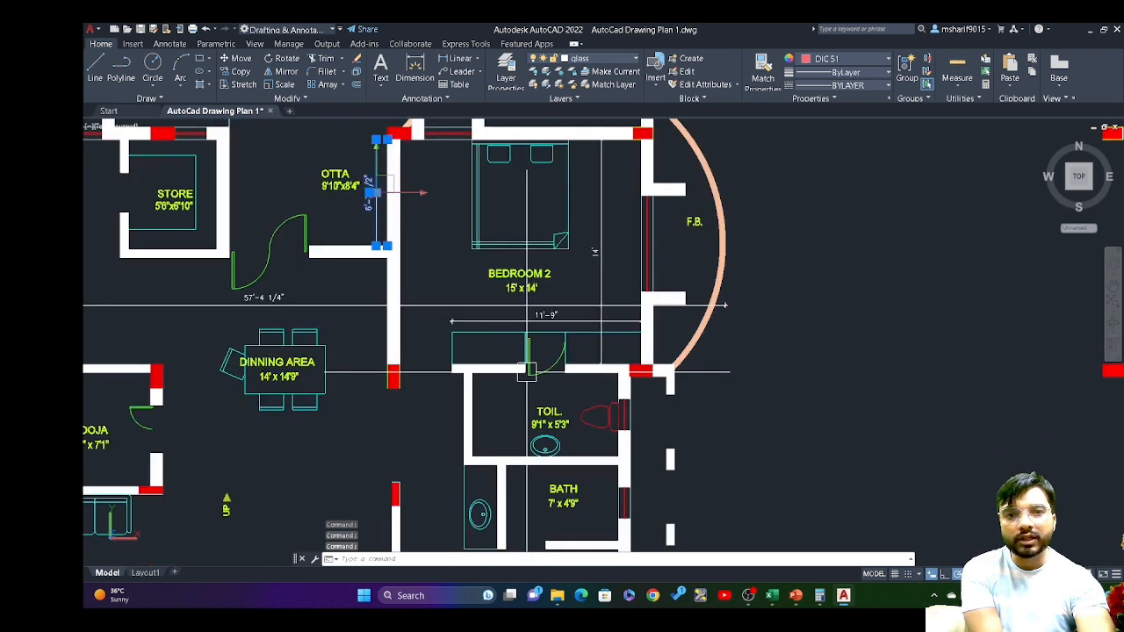
{"action": "left_click", "coordinate": [546, 315]}
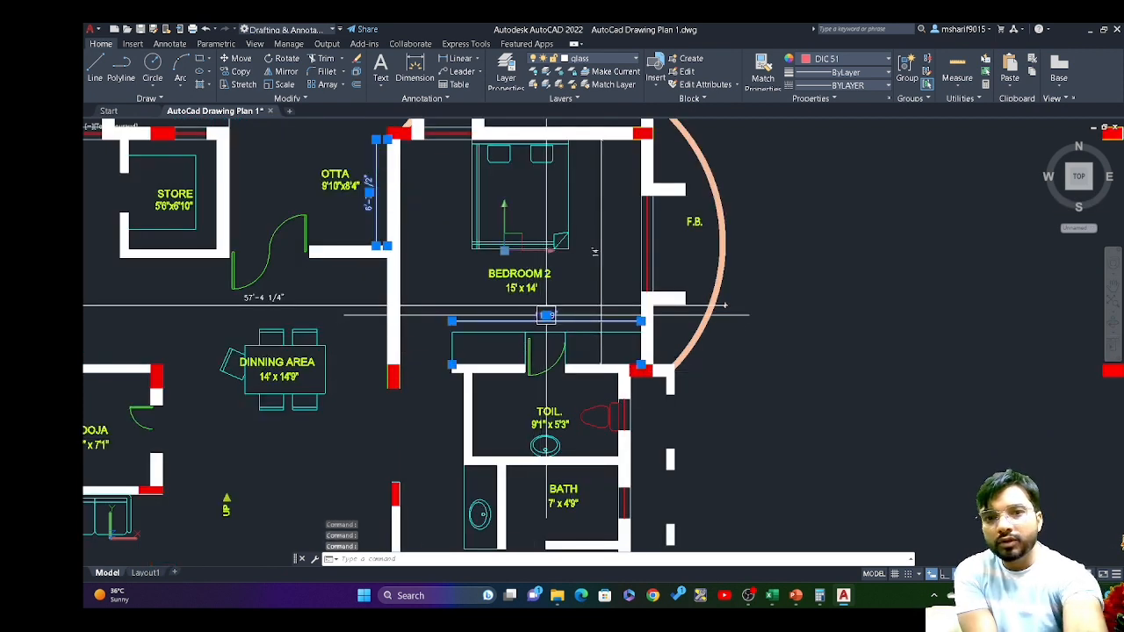
{"action": "key", "text": "Delete"}
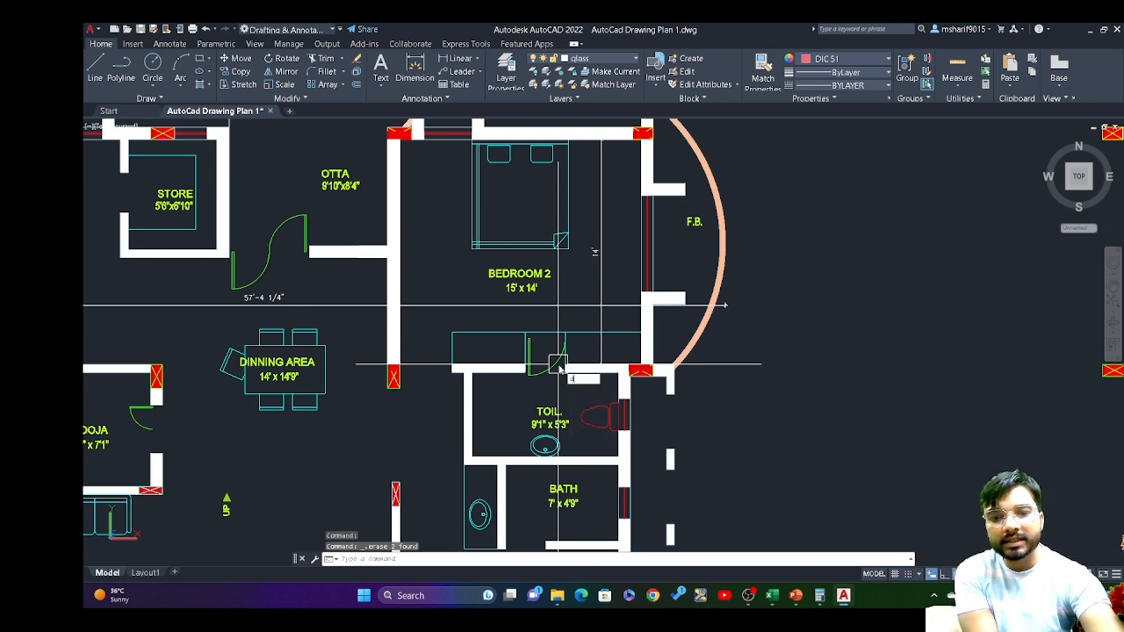
Dimension the full inner width of Bedroom 2 between its two south corner columns, placing the dimension just above the wardrobe.
{"action": "type", "text": "dim"}
{"action": "key", "text": "Return"}
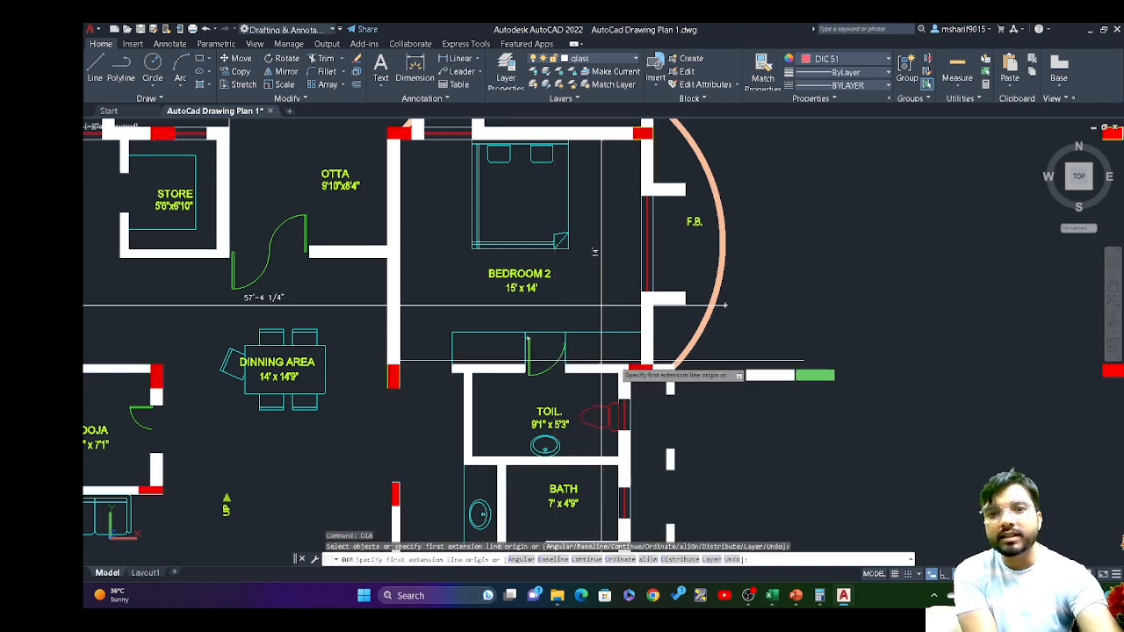
{"action": "scroll", "coordinate": [624, 364], "scroll_direction": "up", "scroll_amount": 2}
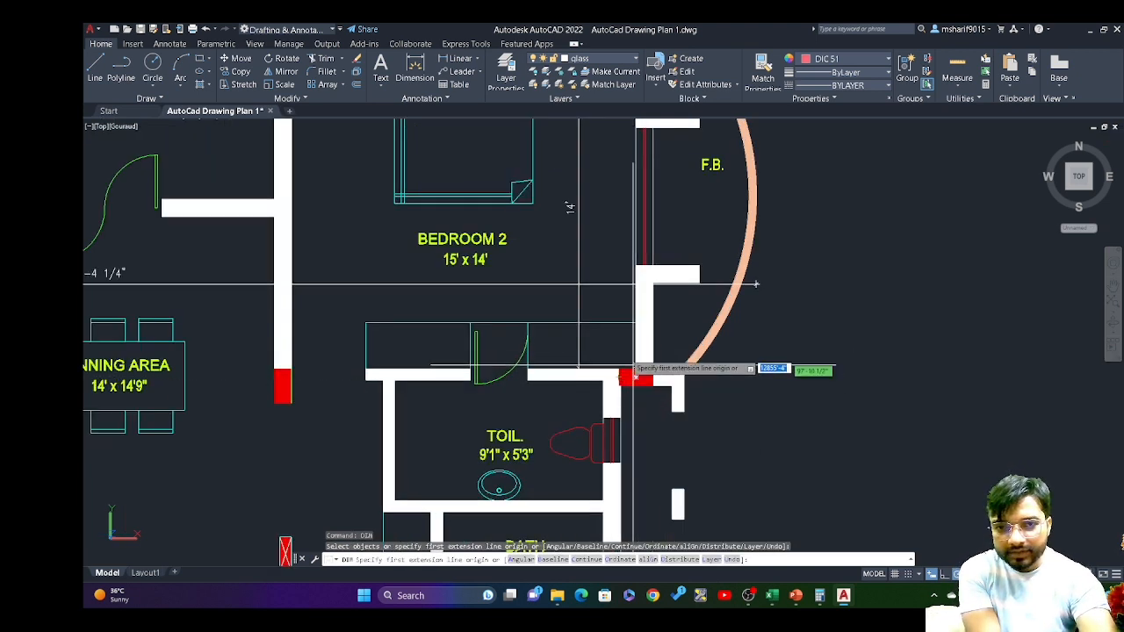
{"action": "left_click", "coordinate": [635, 377]}
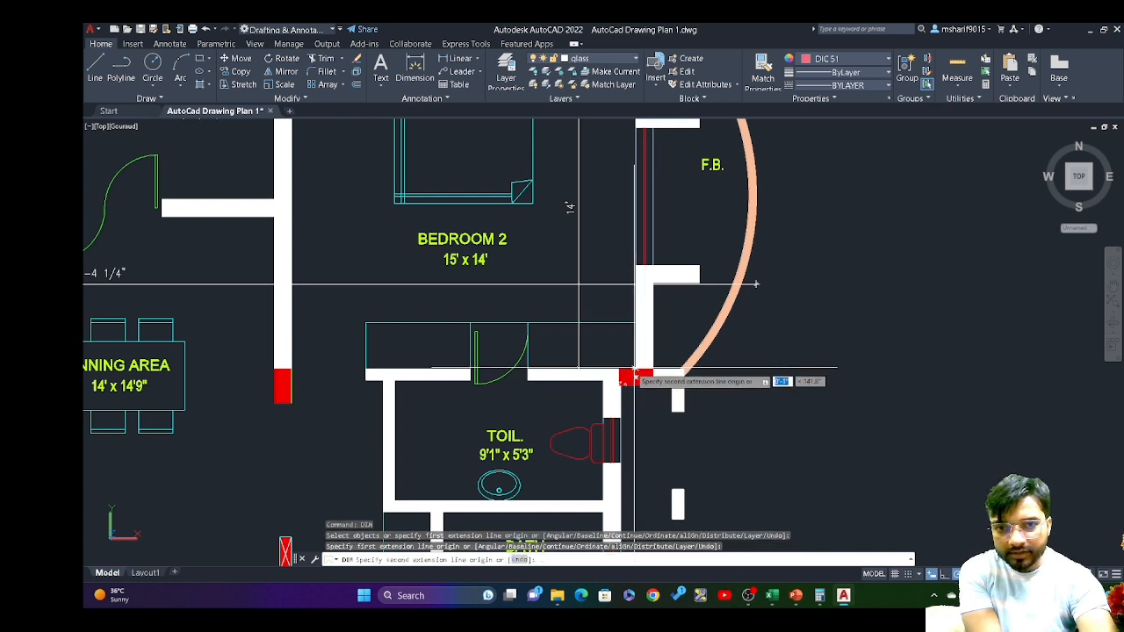
{"action": "left_click", "coordinate": [283, 385]}
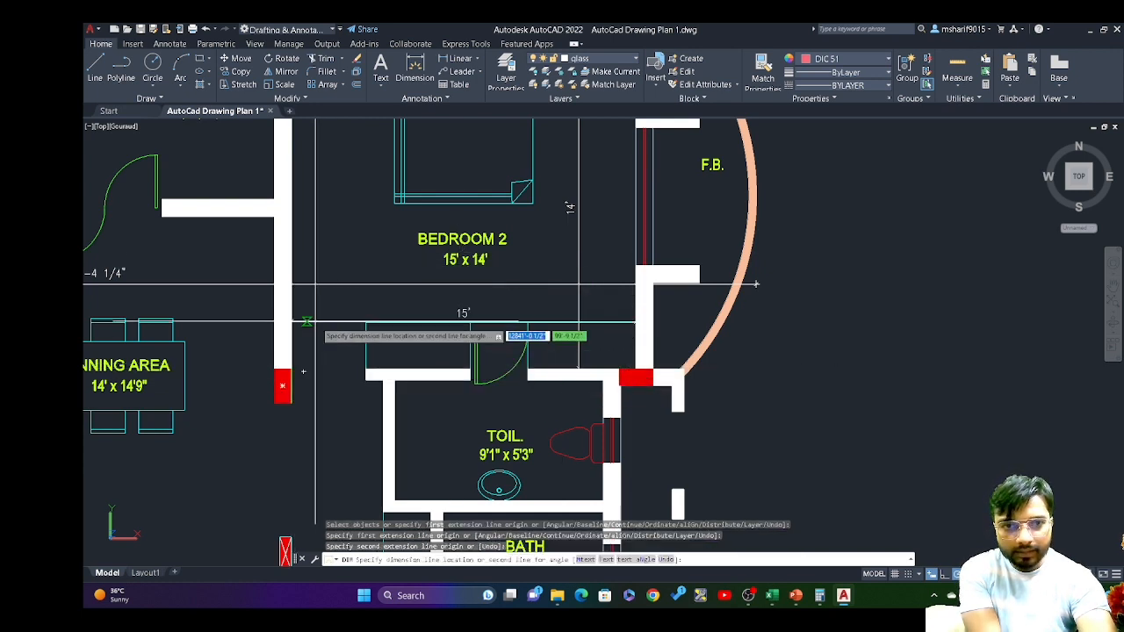
{"action": "left_click", "coordinate": [316, 312]}
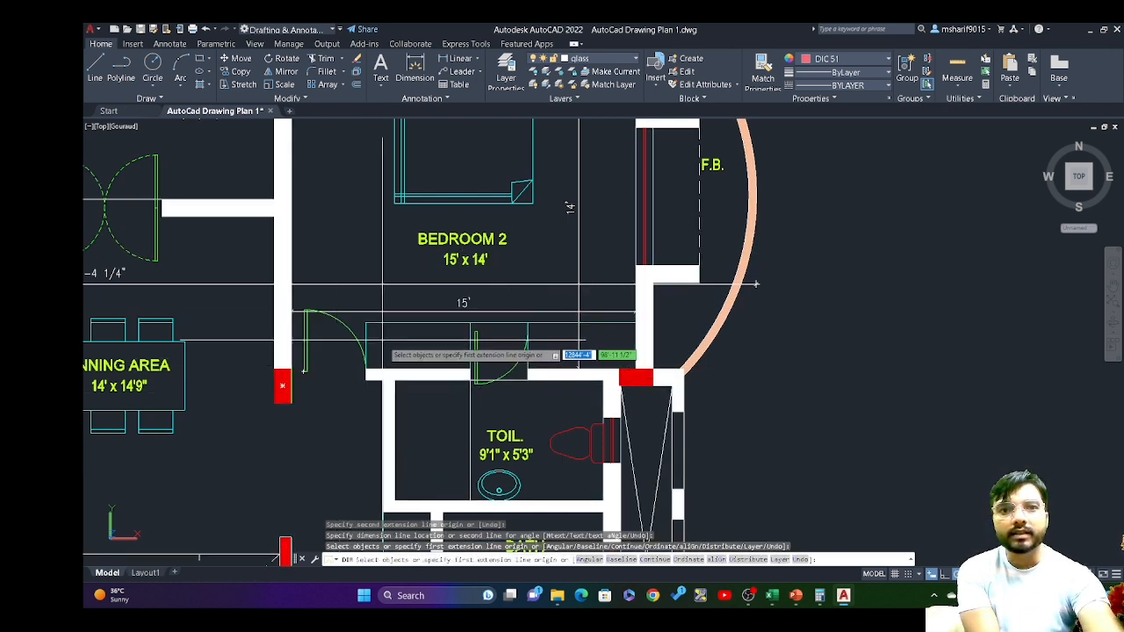
{"action": "scroll", "coordinate": [570, 208], "scroll_direction": "down", "scroll_amount": 5}
{"action": "key", "text": "Escape"}
Dimension Bedroom 2's west wall along the OTTA, from the northwest column to the OTTA's south wall, placing the dimension on the OTTA side.
{"action": "scroll", "coordinate": [553, 205], "scroll_direction": "up", "scroll_amount": 4}
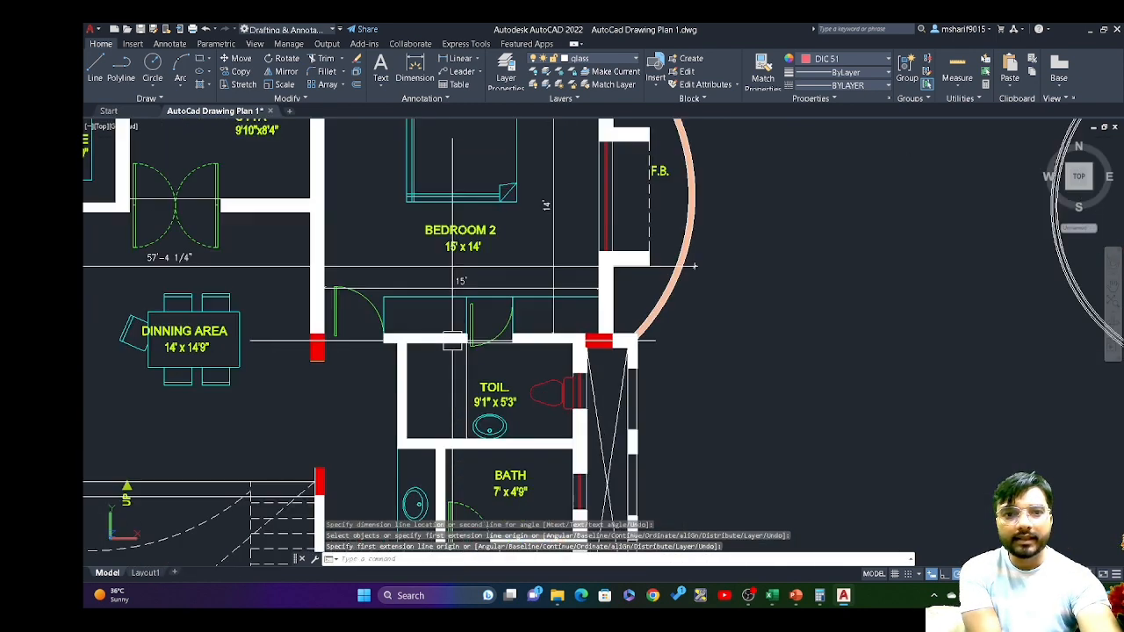
{"action": "left_click_drag", "start_coordinate": [462, 316], "coordinate": [463, 452]}
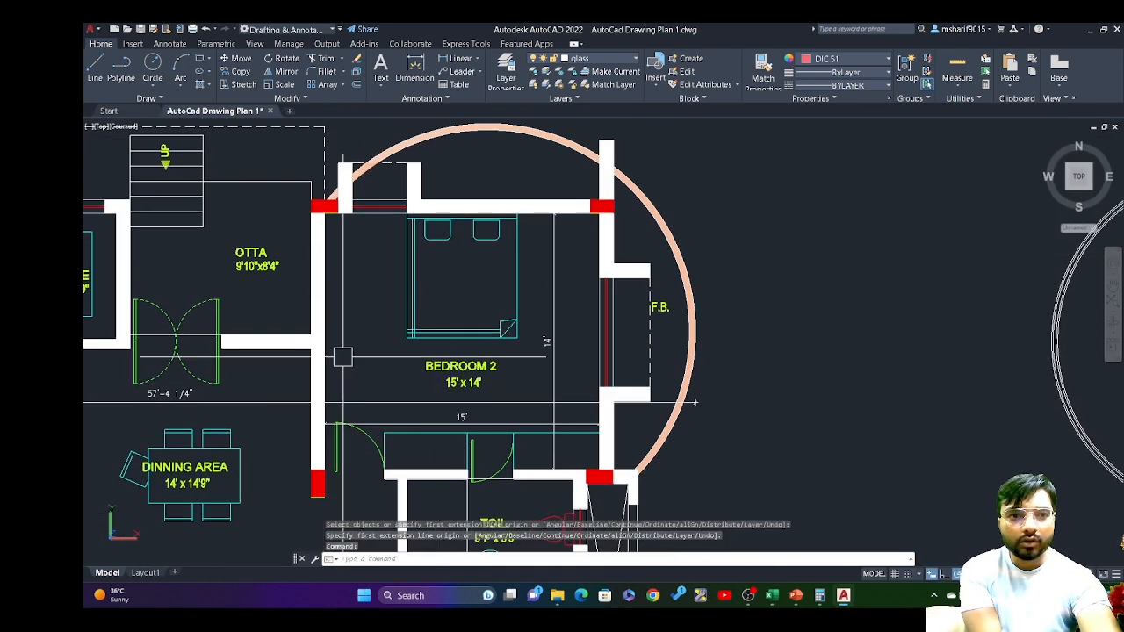
{"action": "scroll", "coordinate": [342, 357], "scroll_direction": "down", "scroll_amount": 2}
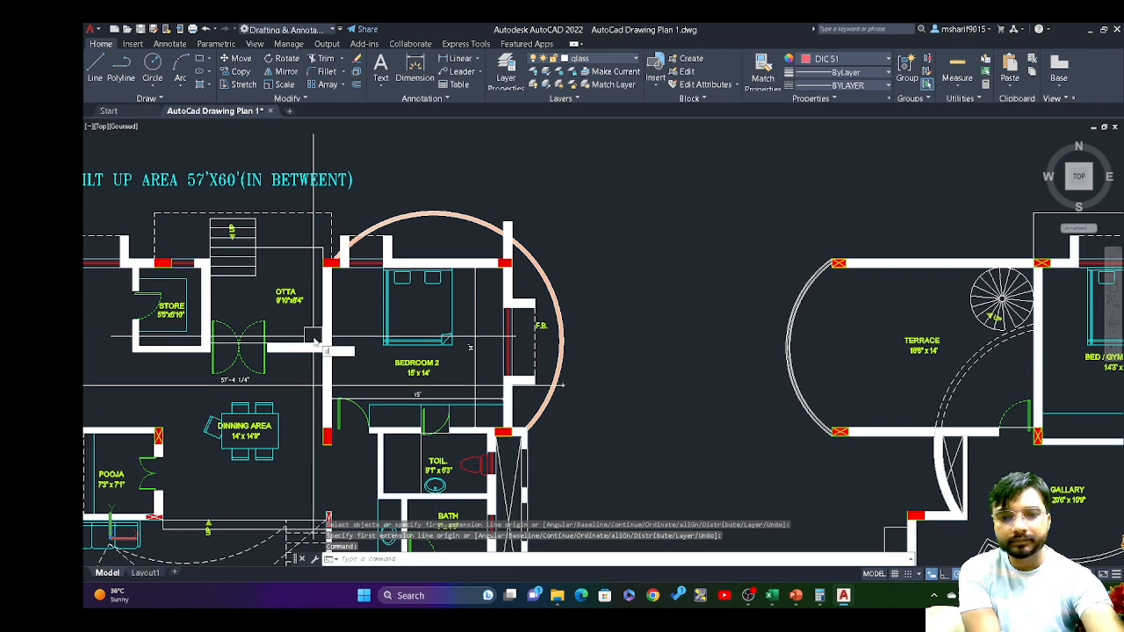
{"action": "type", "text": "im"}
{"action": "key", "text": "Return"}
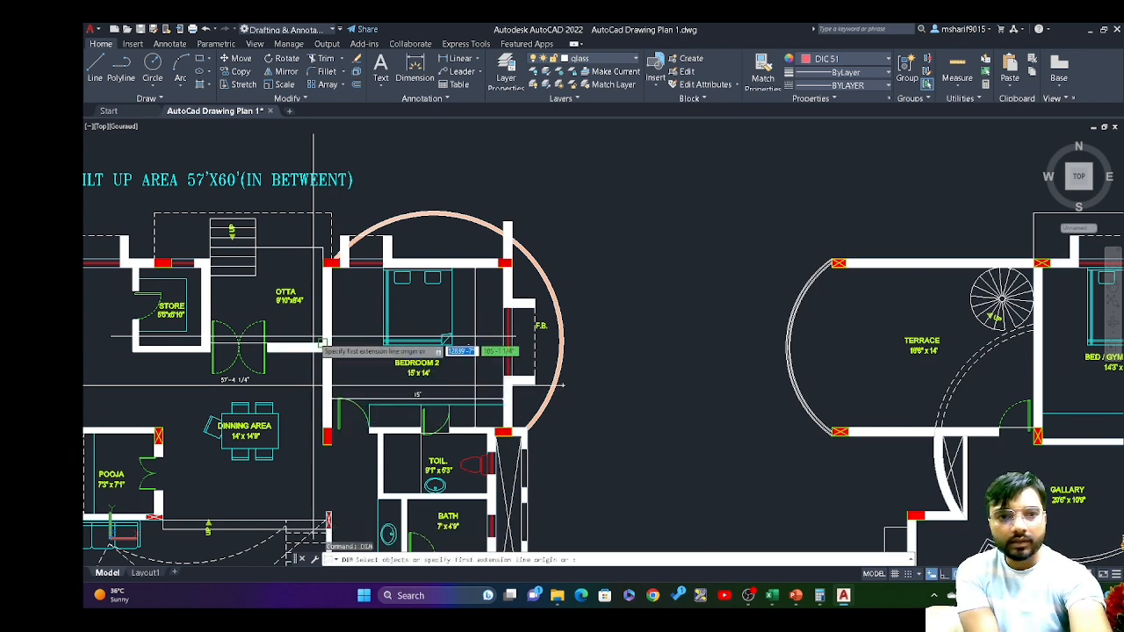
{"action": "scroll", "coordinate": [322, 286], "scroll_direction": "up", "scroll_amount": 3}
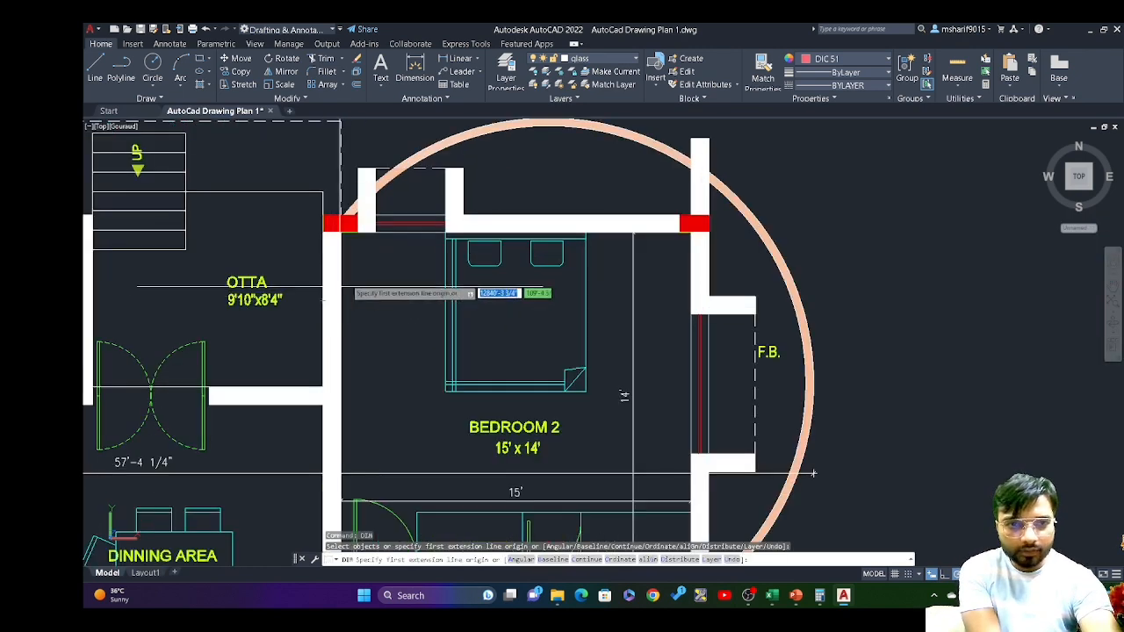
{"action": "left_click", "coordinate": [322, 230]}
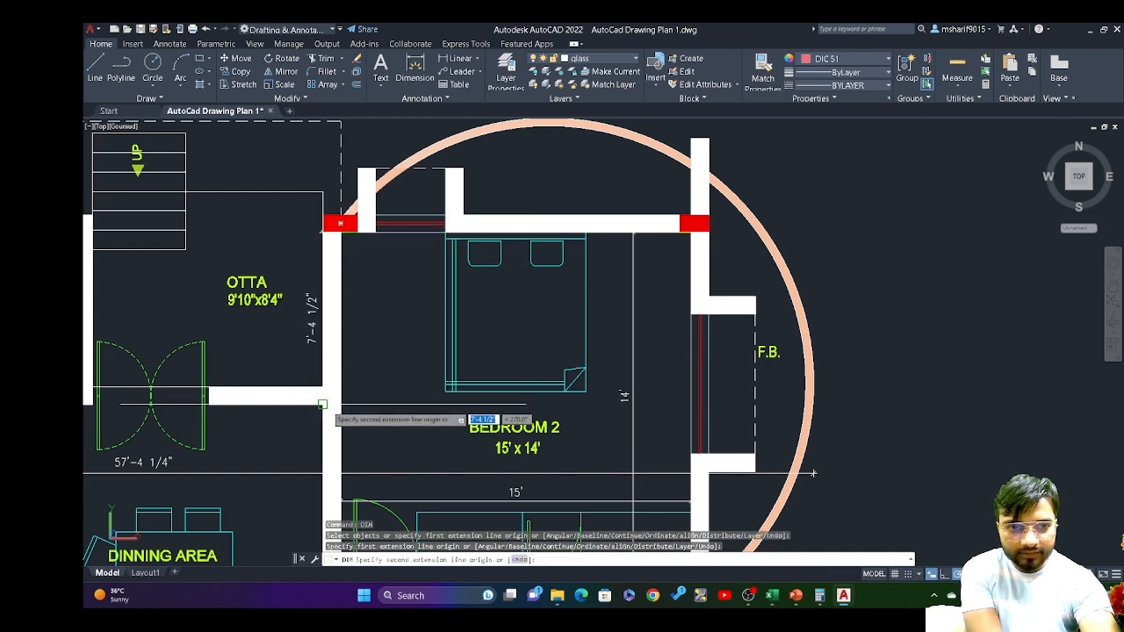
{"action": "left_click", "coordinate": [324, 384]}
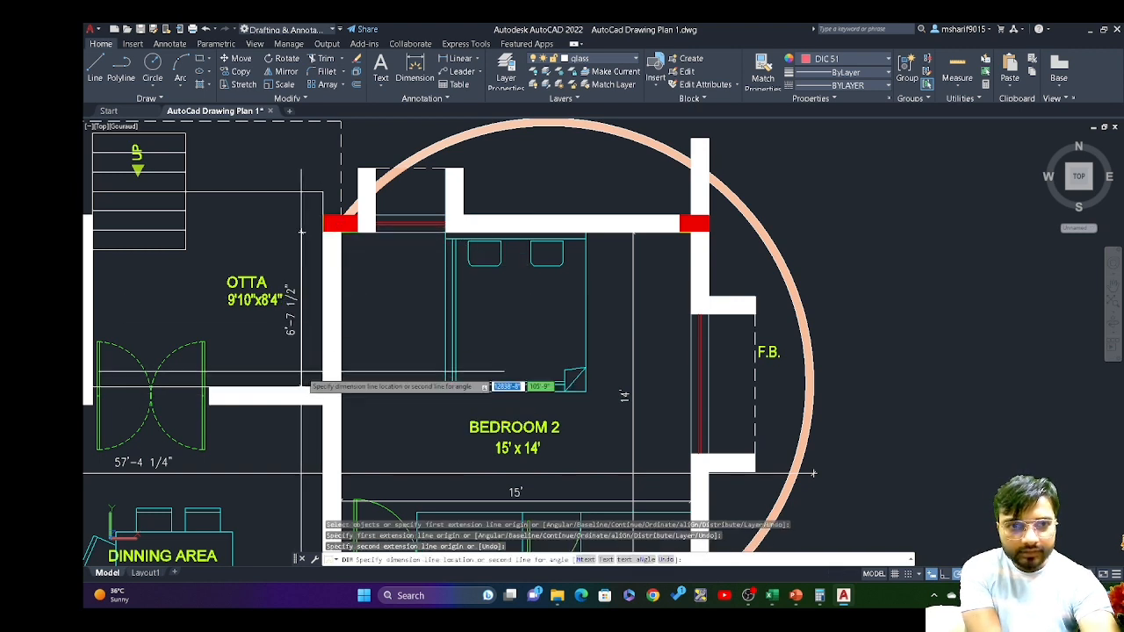
{"action": "left_click", "coordinate": [301, 388]}
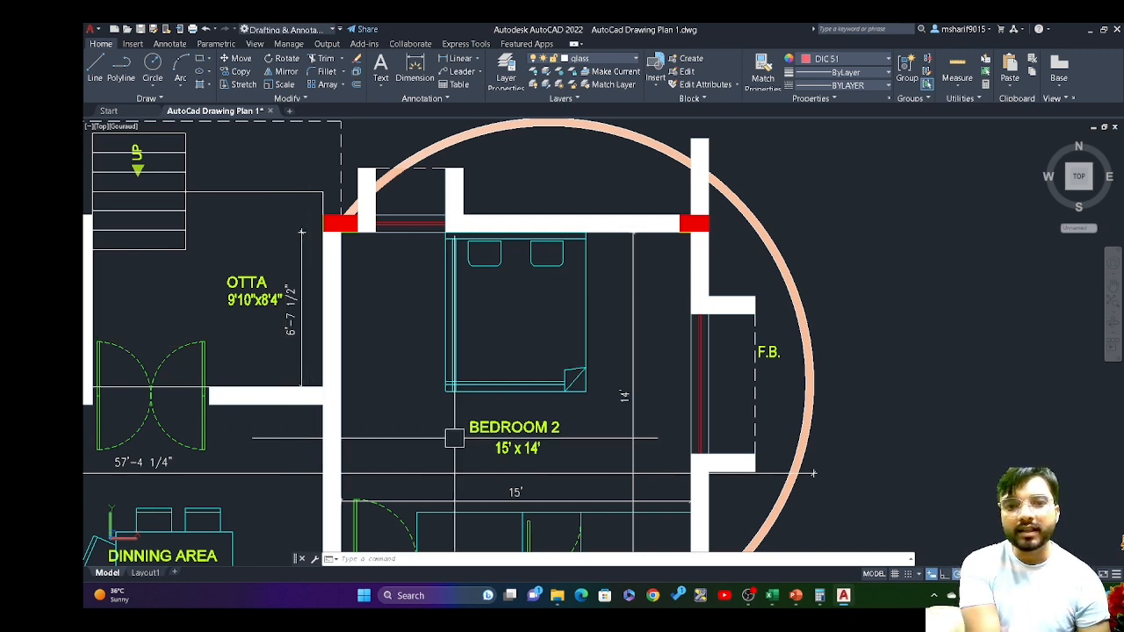
Switch to Excel and enter =(6+7/12) as the Partition area of Bedroom 2.
{"action": "left_click_drag", "start_coordinate": [498, 527], "coordinate": [440, 385]}
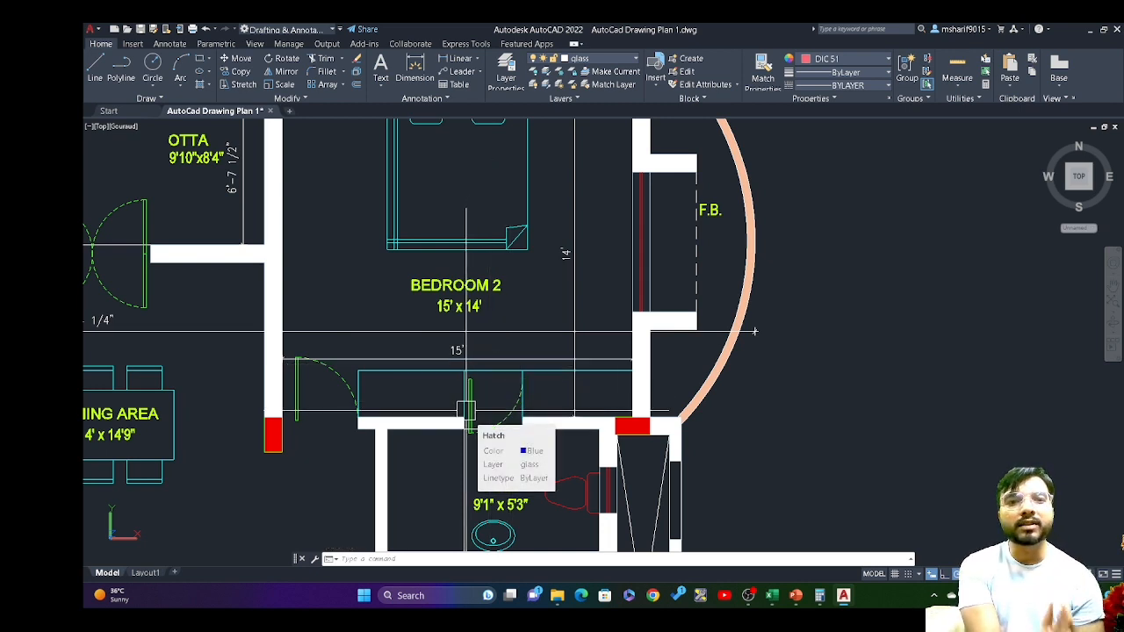
{"action": "mouse_move", "coordinate": [789, 601]}
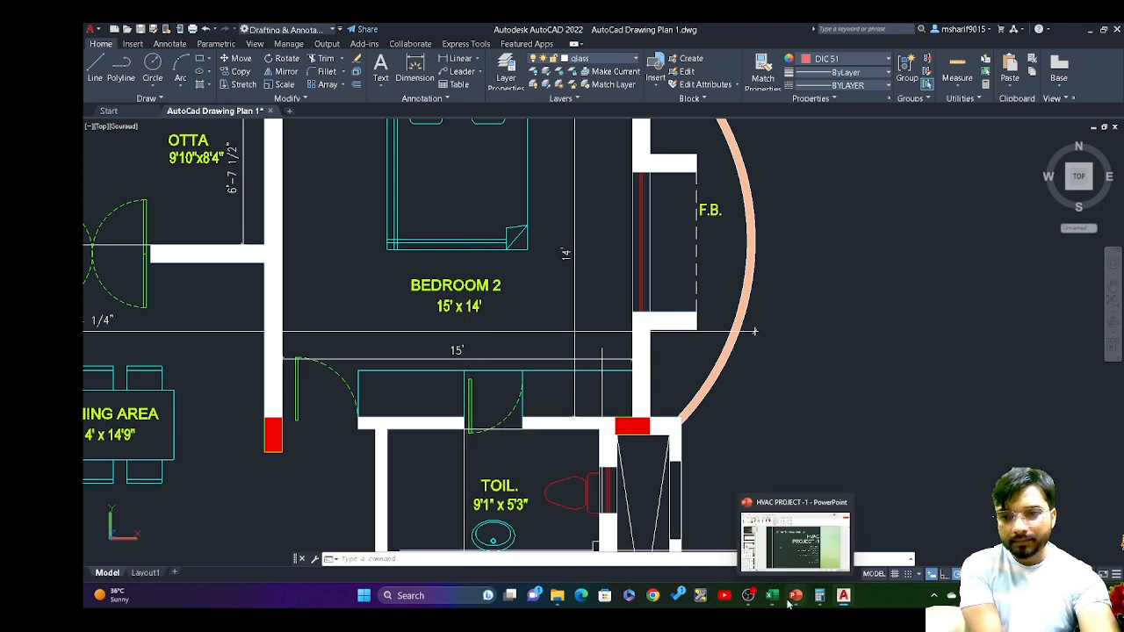
{"action": "left_click", "coordinate": [775, 600]}
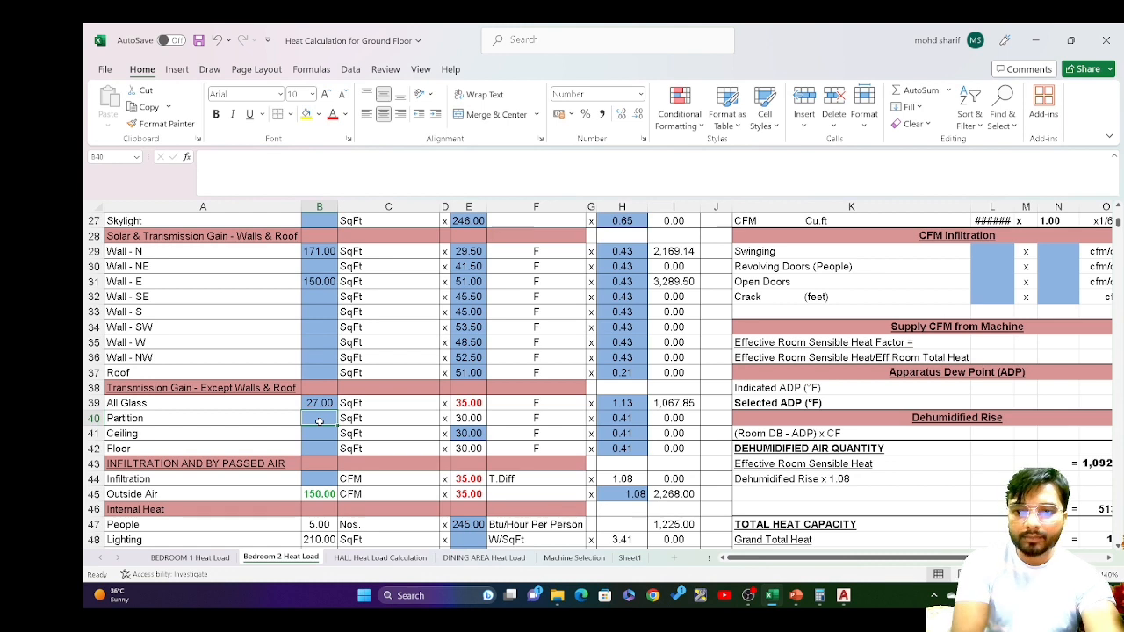
{"action": "type", "text": "=(7+"}
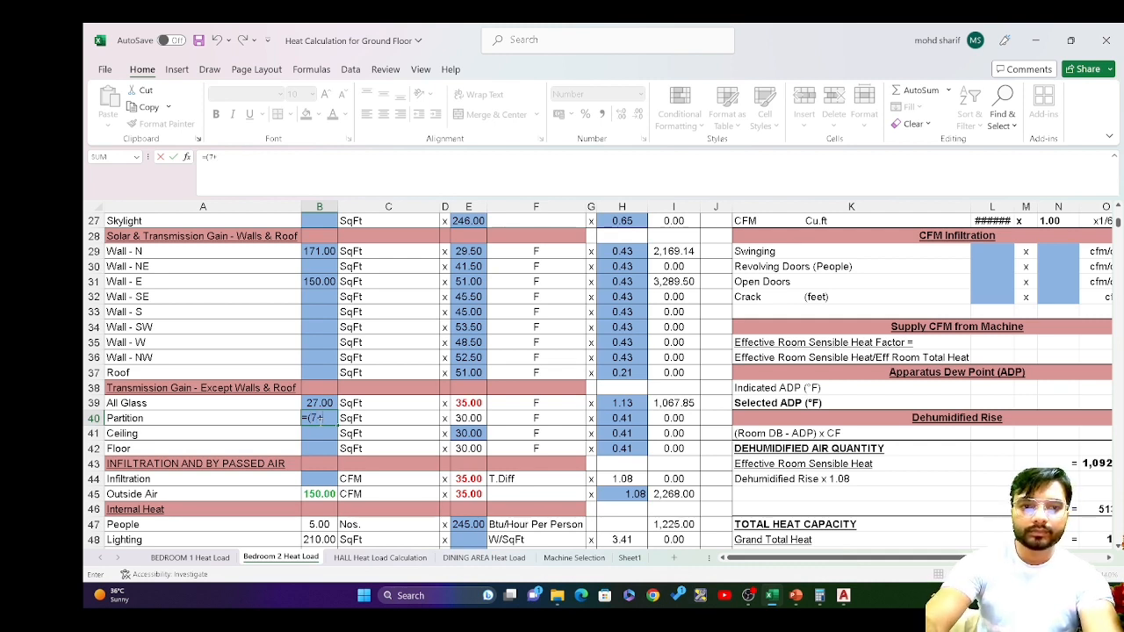
{"action": "key", "text": "BackSpace"}
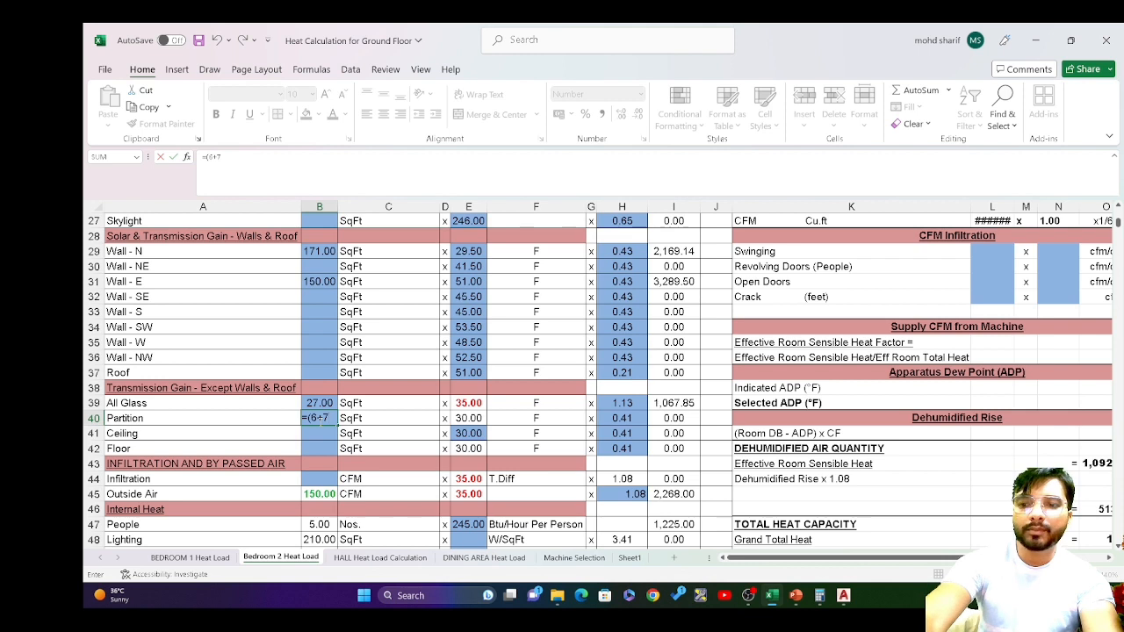
{"action": "type", "text": "12"}
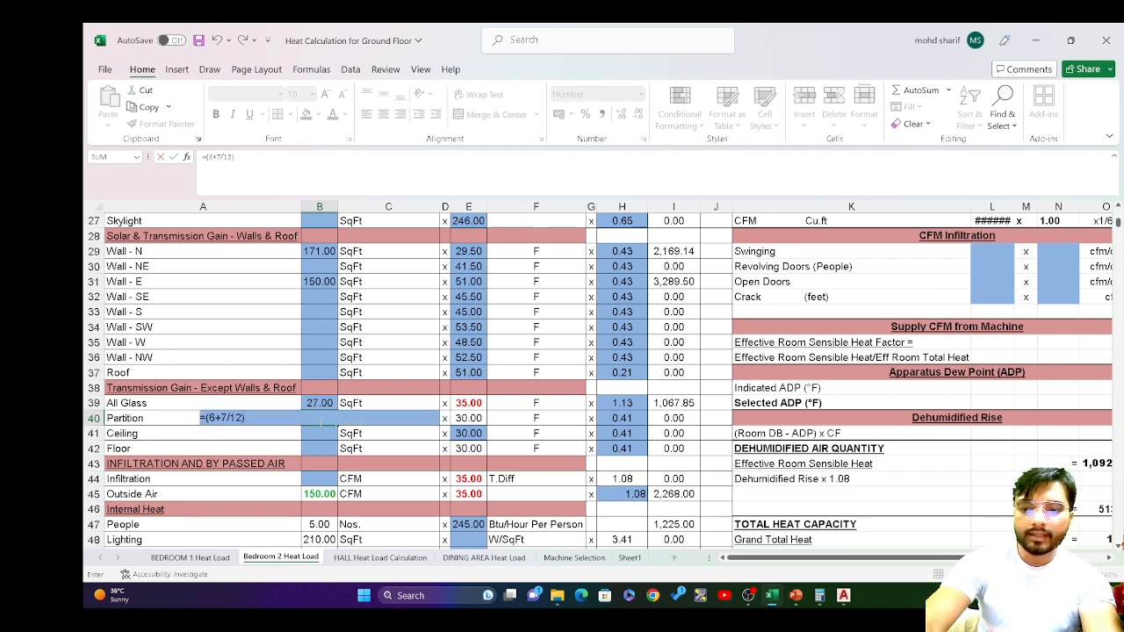
{"action": "key", "text": "Left"}
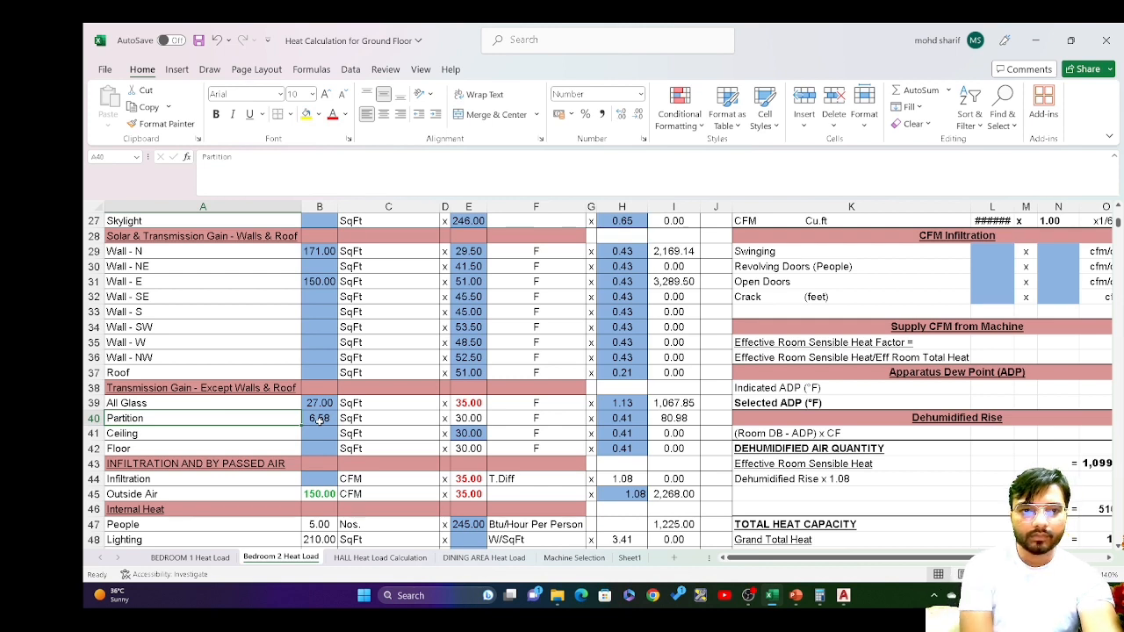
Extend the Partition formula to =(((6+7/12)+15)*12)-, adding the 15 ft wall and multiplying by 12.
{"action": "double_click", "coordinate": [318, 419]}
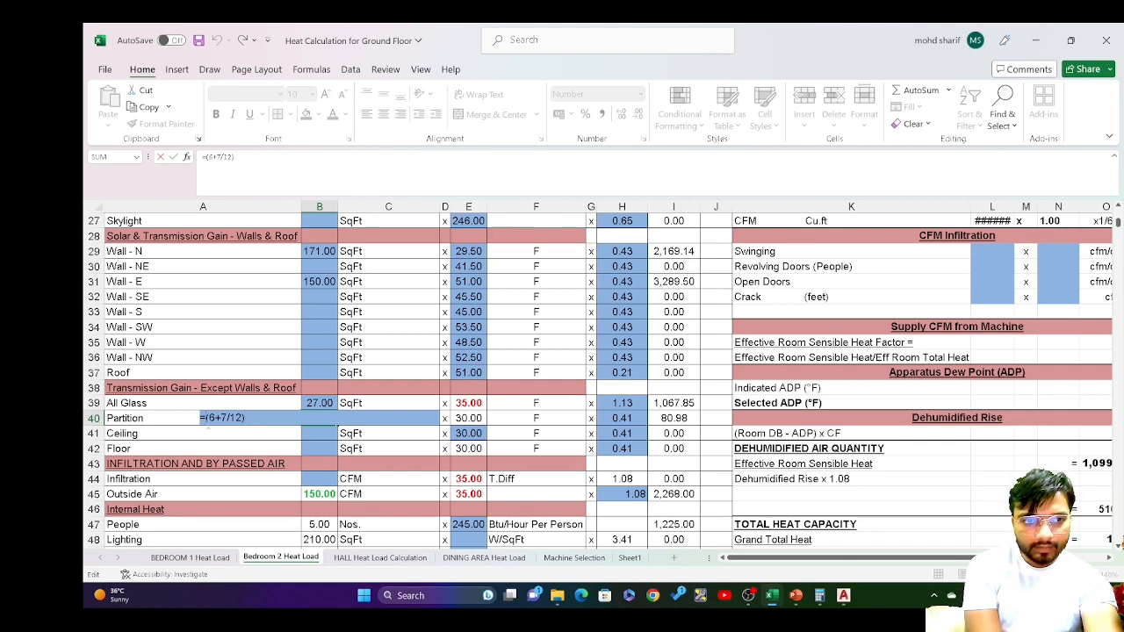
{"action": "type", "text": "("}
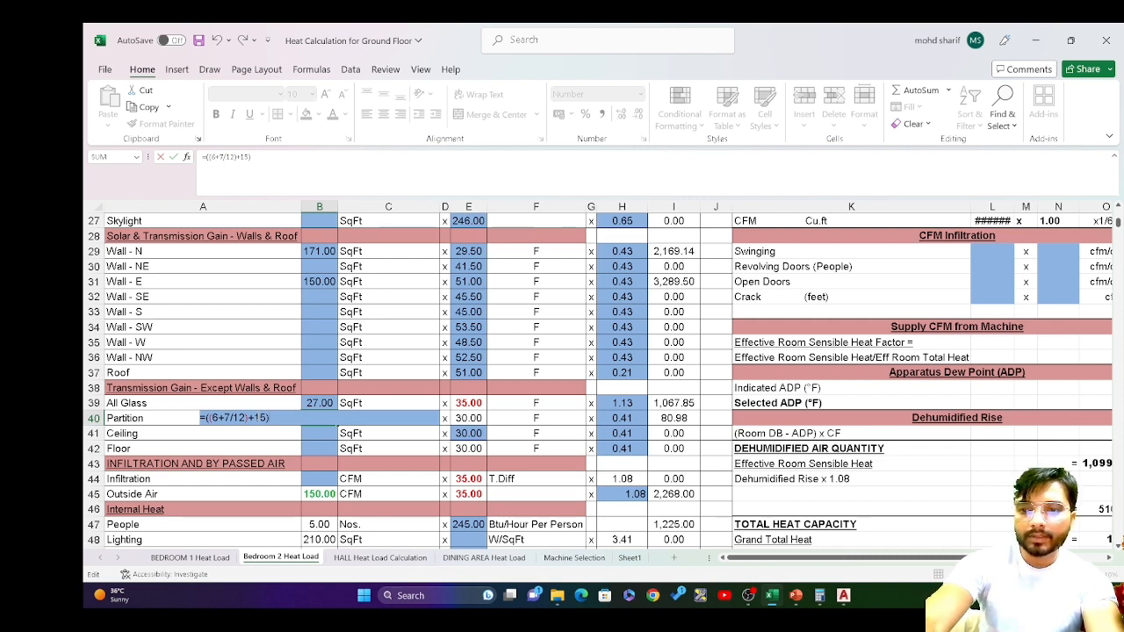
{"action": "type", "text": "8"}
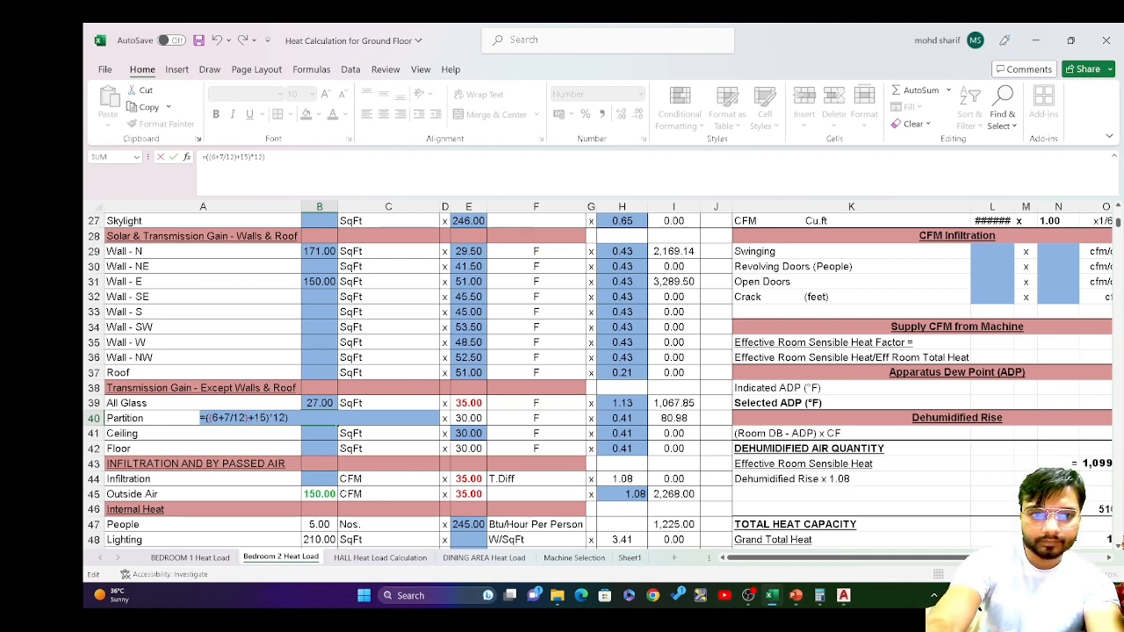
{"action": "type", "text": "("}
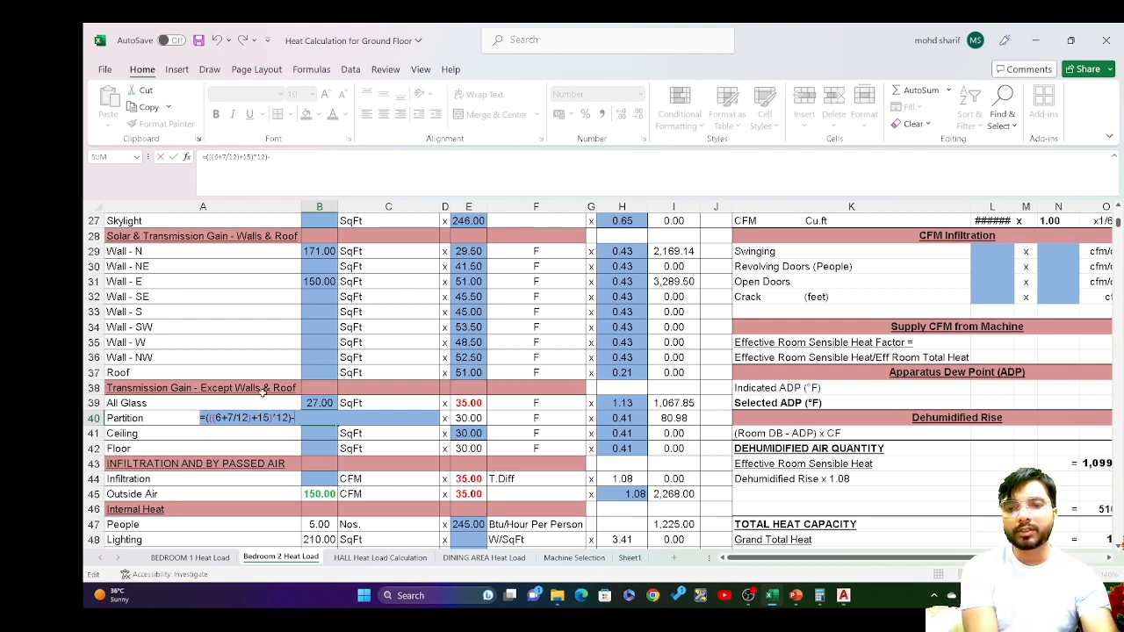
Check Bedroom 2's two doors in the AutoCAD plan and complete the Excel Partition formula by subtracting (7*3) and 1.5*7.
{"action": "left_click", "coordinate": [843, 595]}
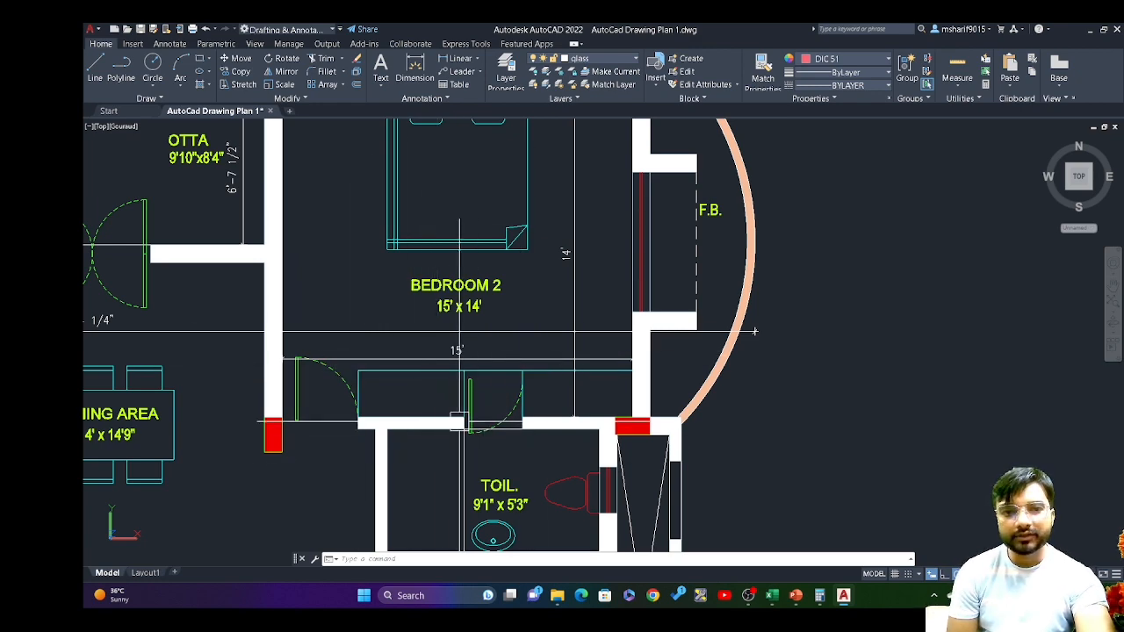
{"action": "mouse_move", "coordinate": [488, 433]}
{"action": "left_mouse_down"}
{"action": "mouse_move", "coordinate": [480, 401]}
{"action": "mouse_move", "coordinate": [480, 412]}
{"action": "left_mouse_up"}
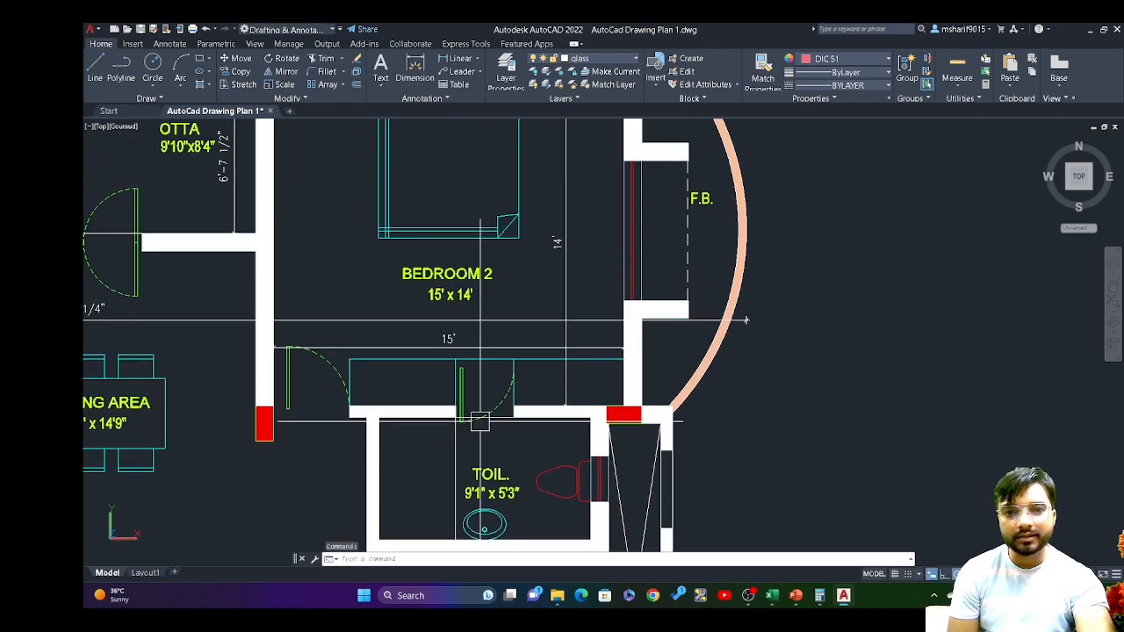
{"action": "mouse_move", "coordinate": [821, 600]}
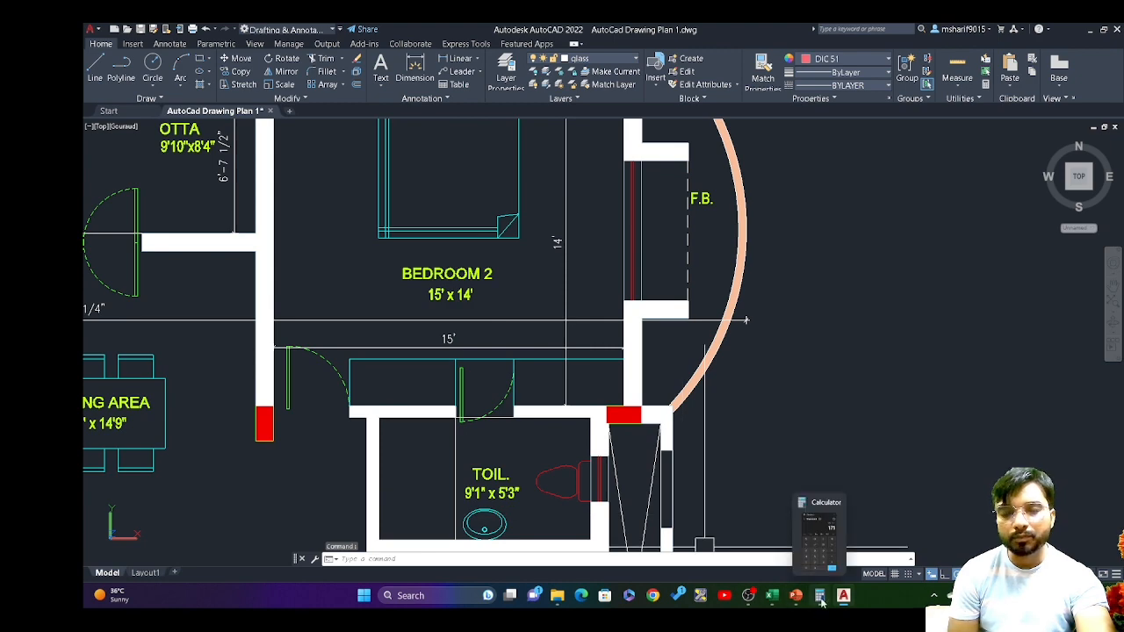
{"action": "left_click", "coordinate": [777, 599]}
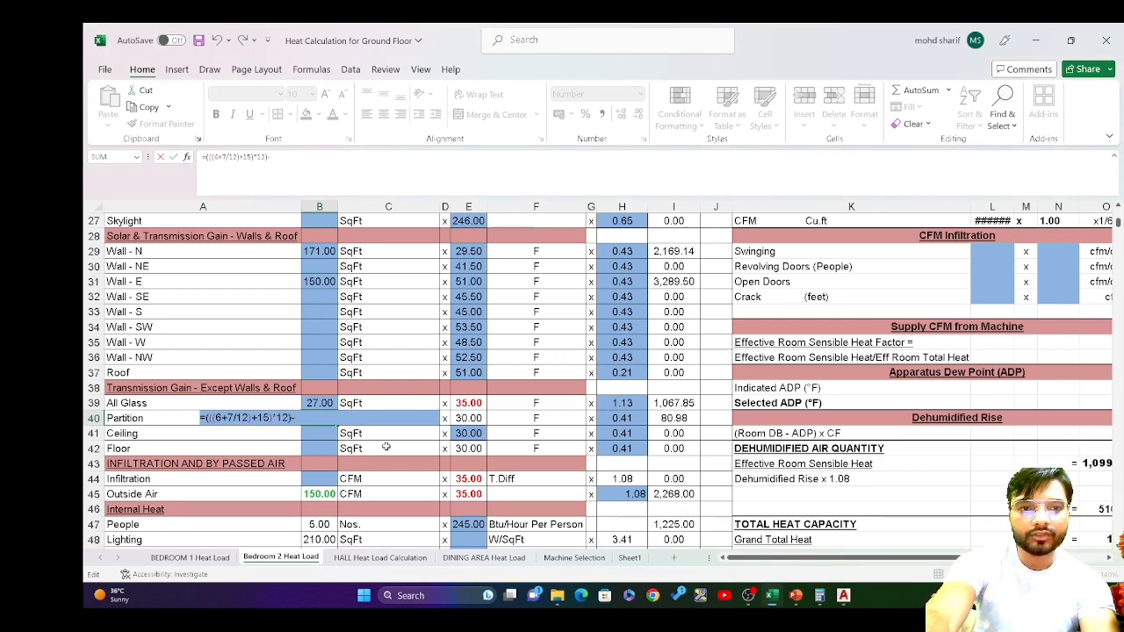
{"action": "type", "text": "7"}
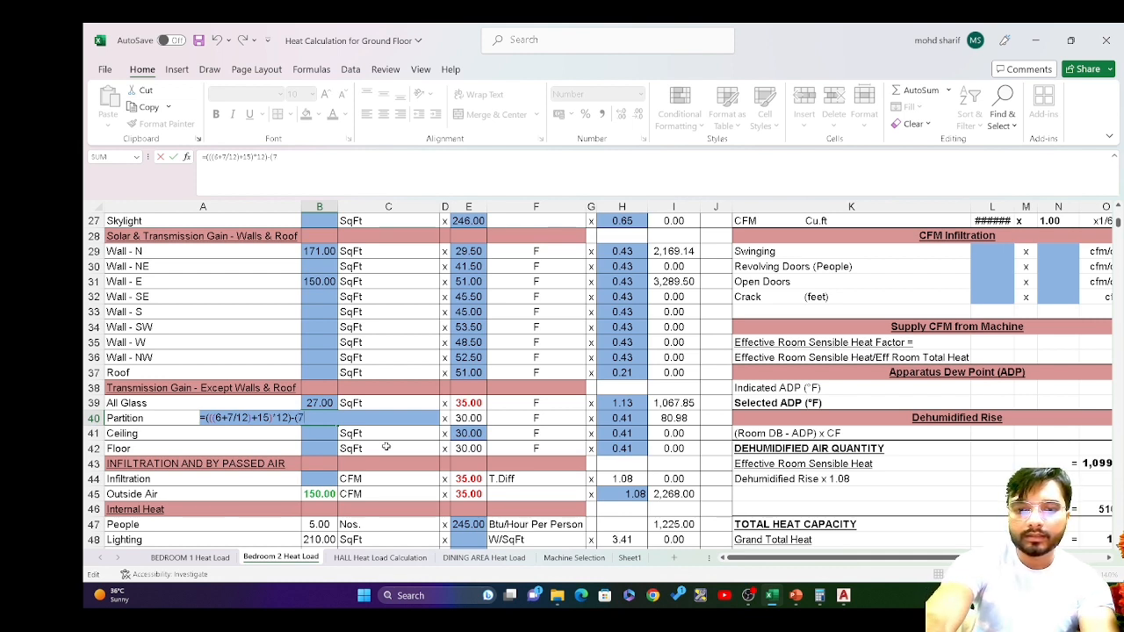
{"action": "type", "text": "*"}
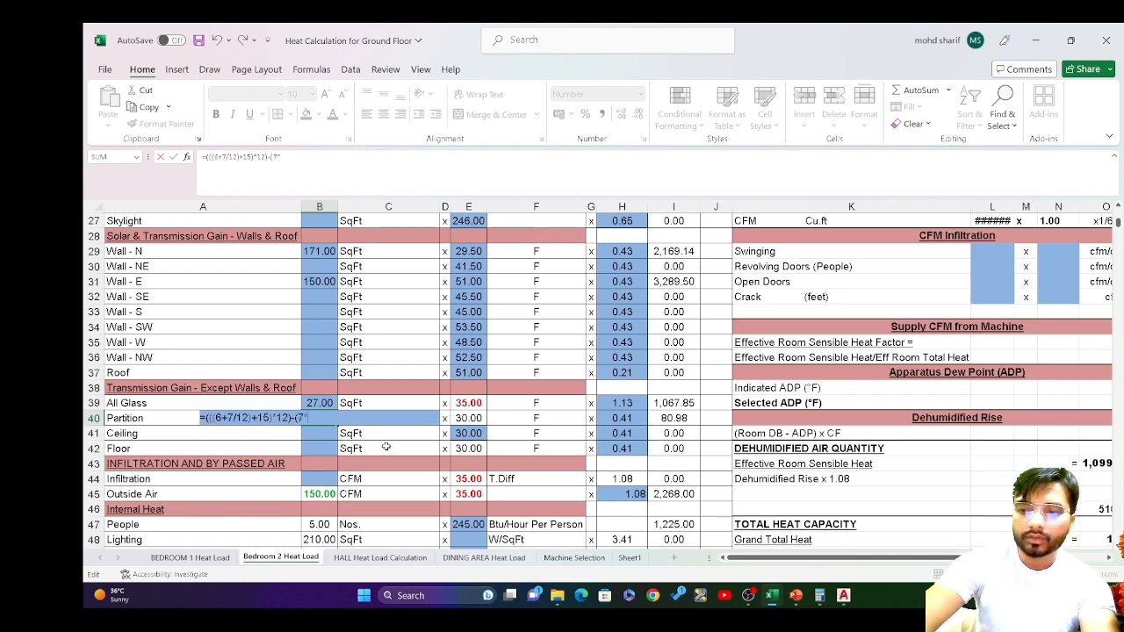
{"action": "type", "text": "3"}
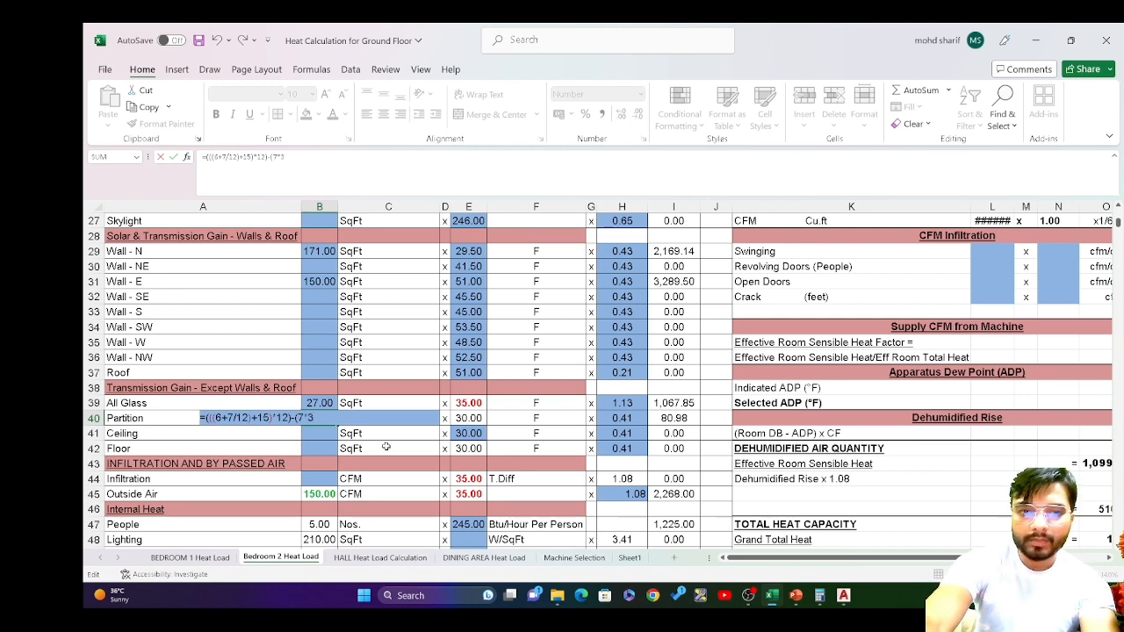
{"action": "type", "text": ")"}
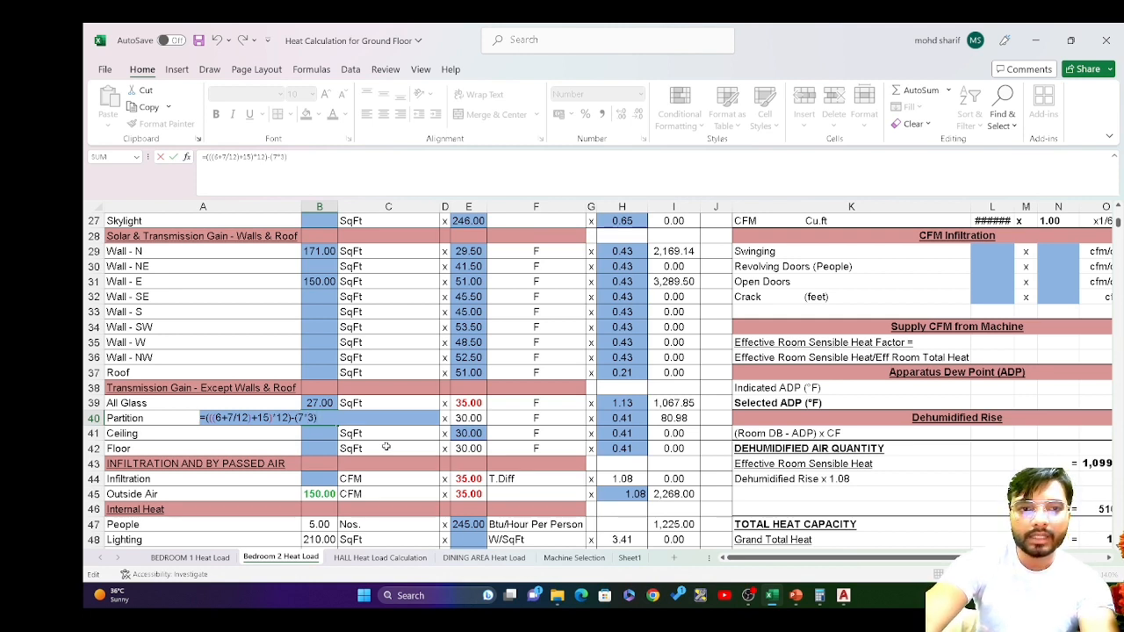
{"action": "type", "text": "-"}
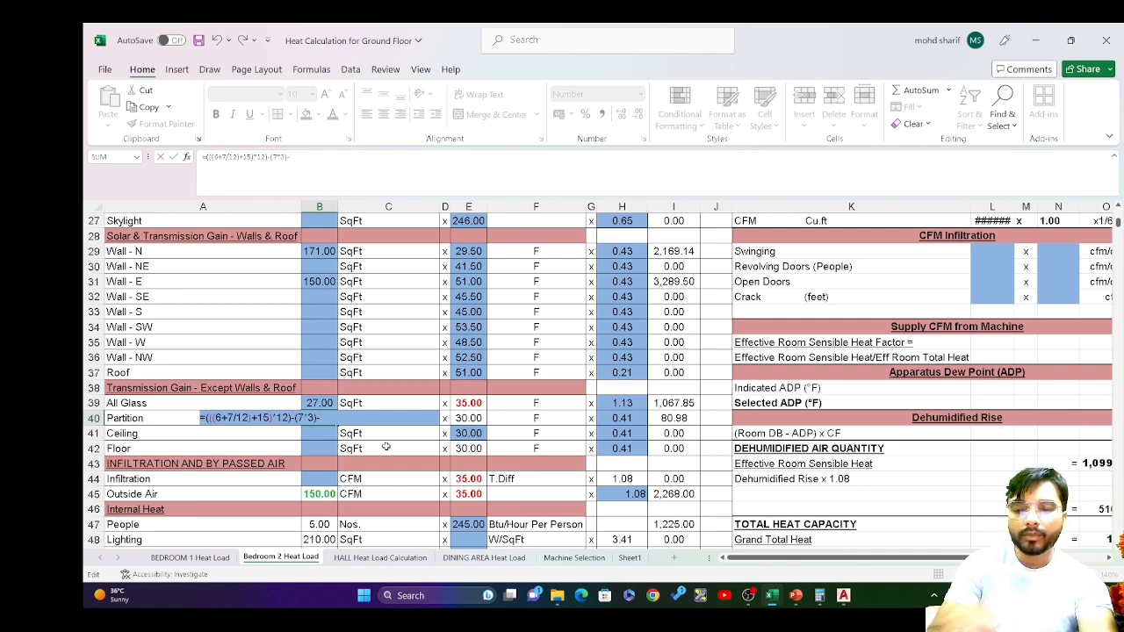
{"action": "type", "text": "1.5*7"}
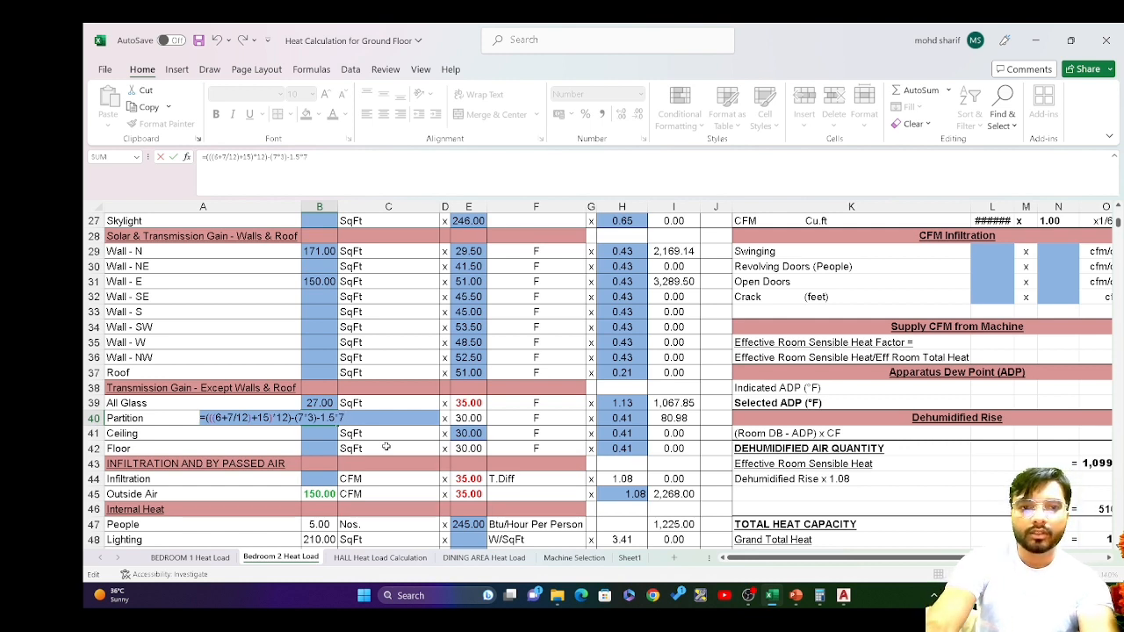
{"action": "key", "text": "Return"}
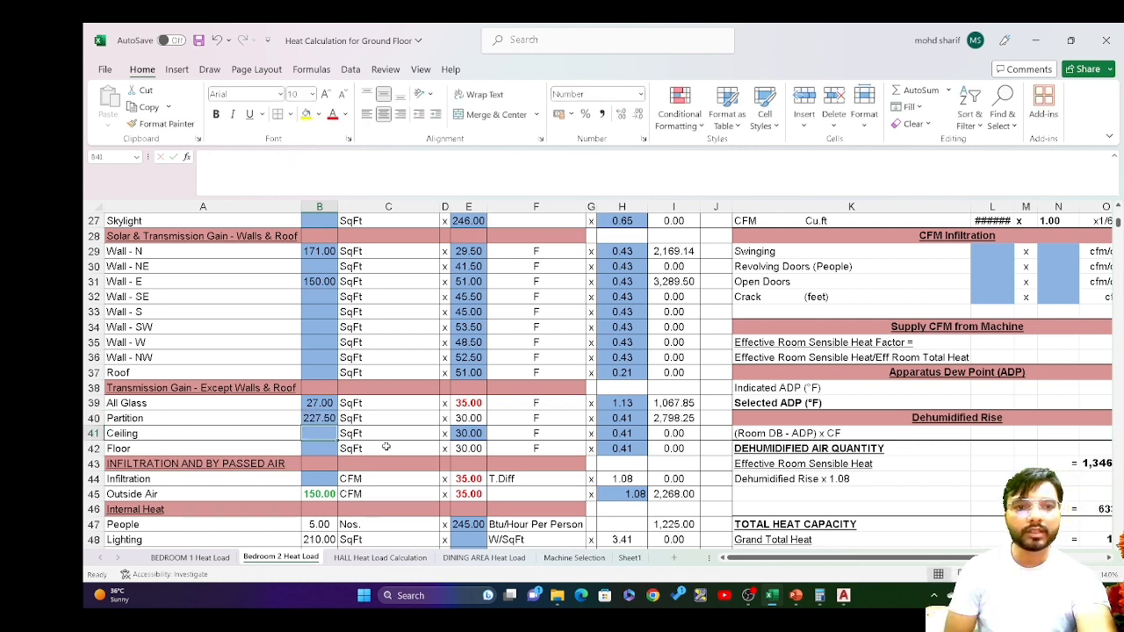
Review the Partition formula against the OTTA wall dimension and the toilet-side wall in the AutoCAD plan.
{"action": "left_click", "coordinate": [317, 420]}
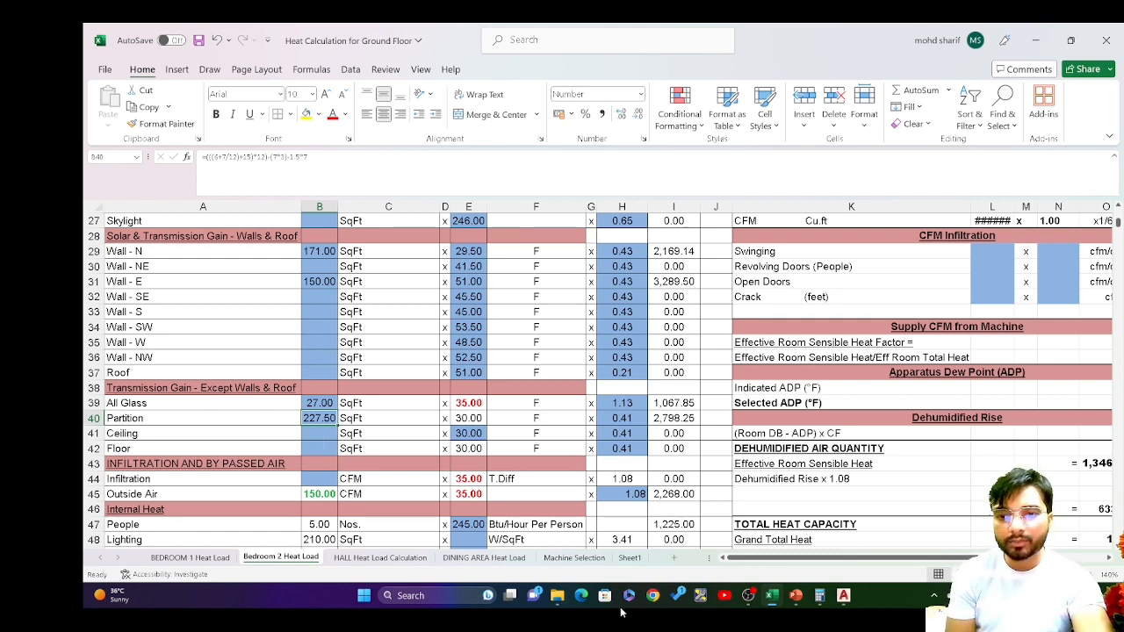
{"action": "left_click", "coordinate": [843, 595]}
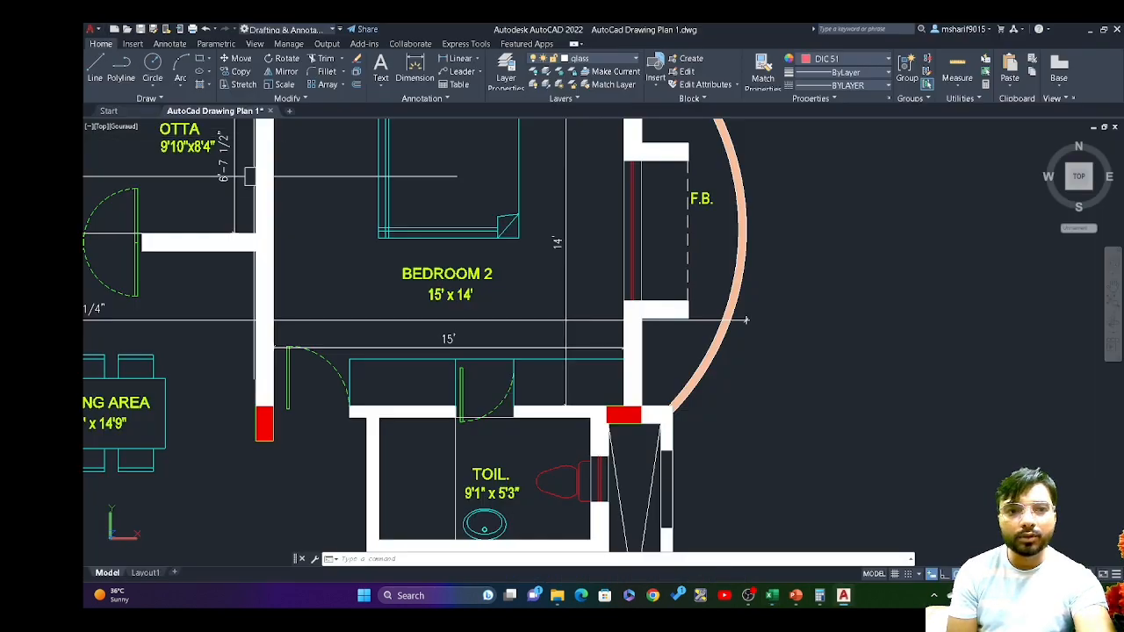
{"action": "left_click_drag", "start_coordinate": [293, 228], "coordinate": [311, 352]}
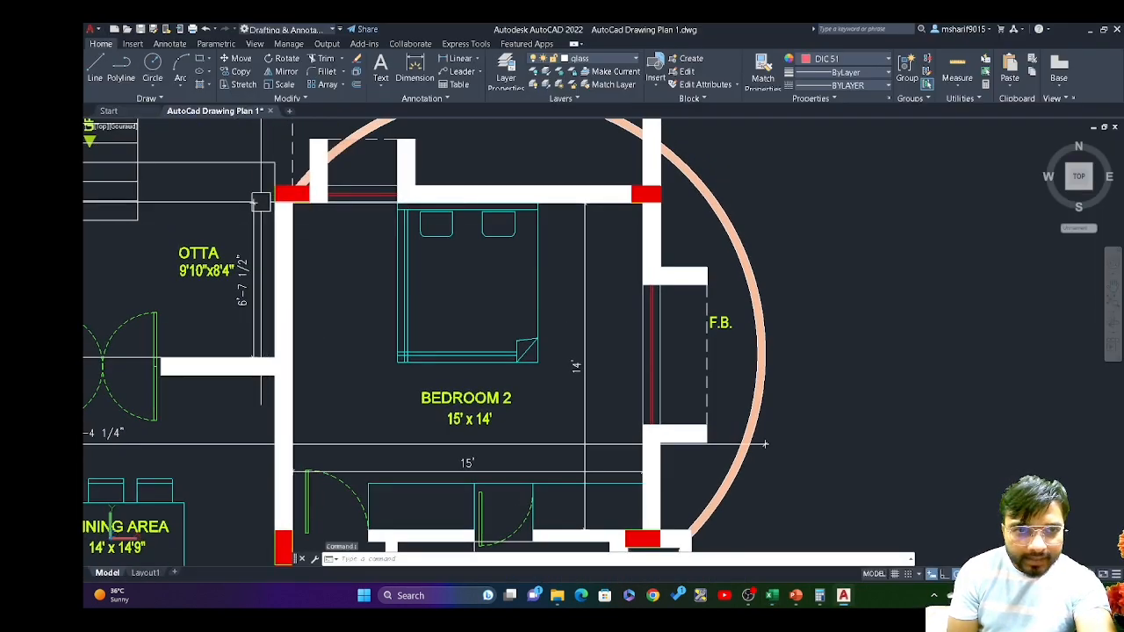
{"action": "left_click", "coordinate": [253, 279]}
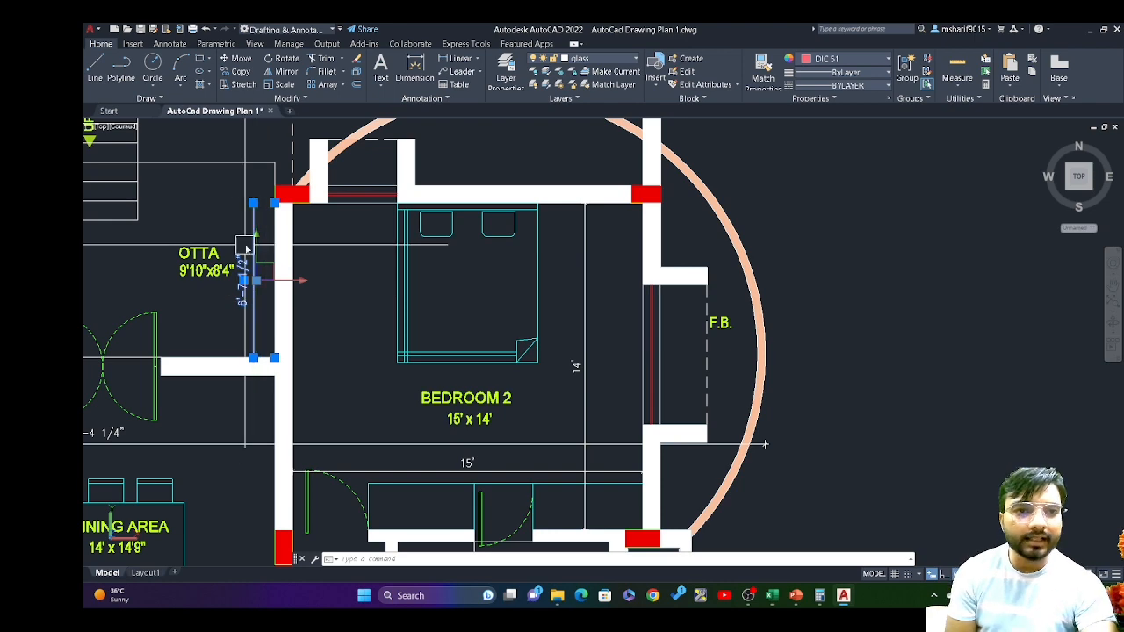
{"action": "left_click_drag", "start_coordinate": [352, 411], "coordinate": [325, 247]}
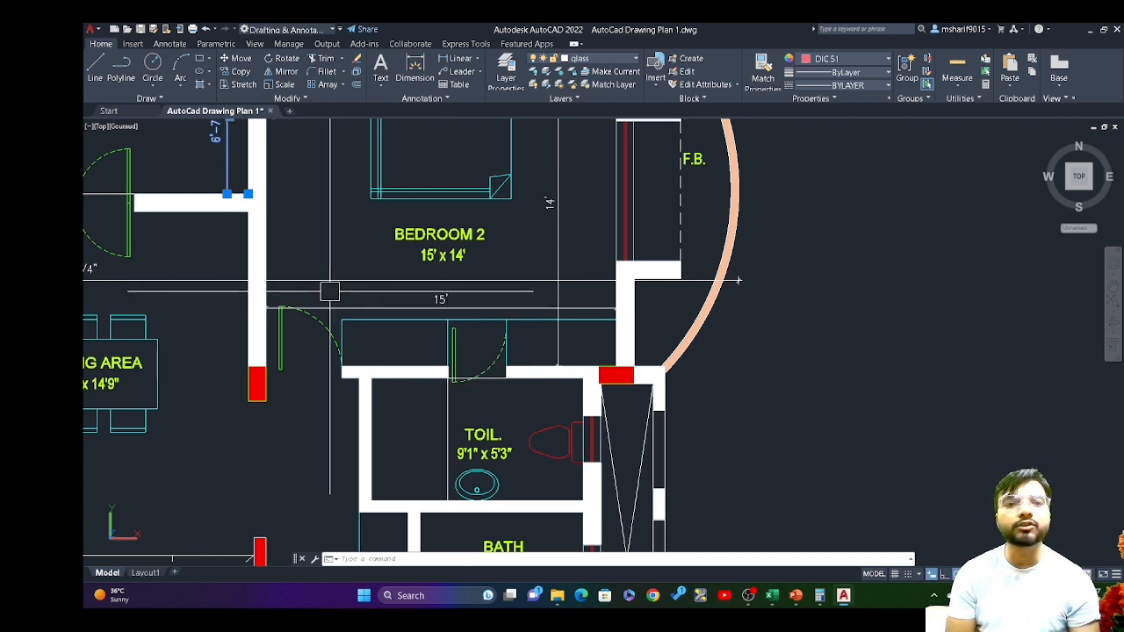
Check Bedroom 2's entrance and toilet doors in the AutoCAD plan against the Partition formula in the Excel sheet.
{"action": "left_click", "coordinate": [284, 360]}
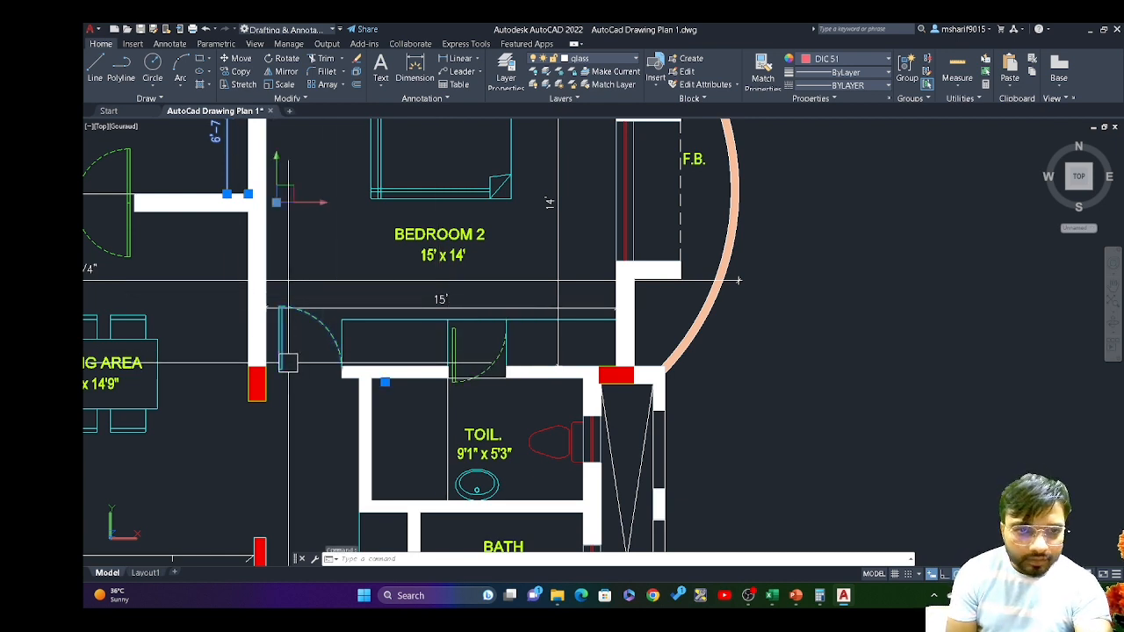
{"action": "left_click", "coordinate": [460, 352]}
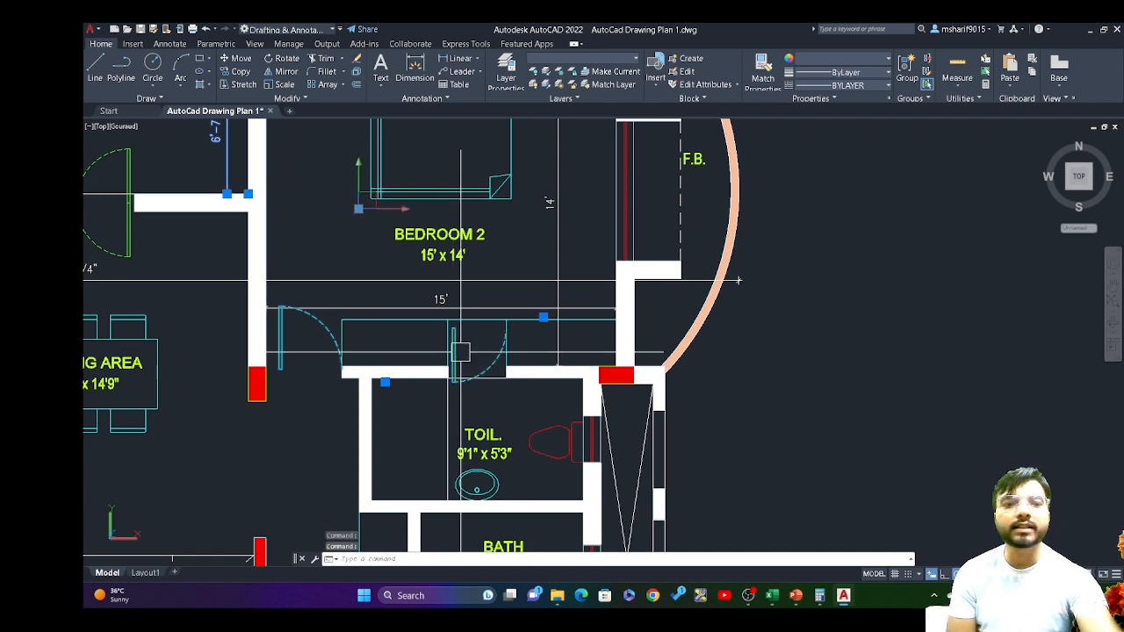
{"action": "key", "text": "Escape"}
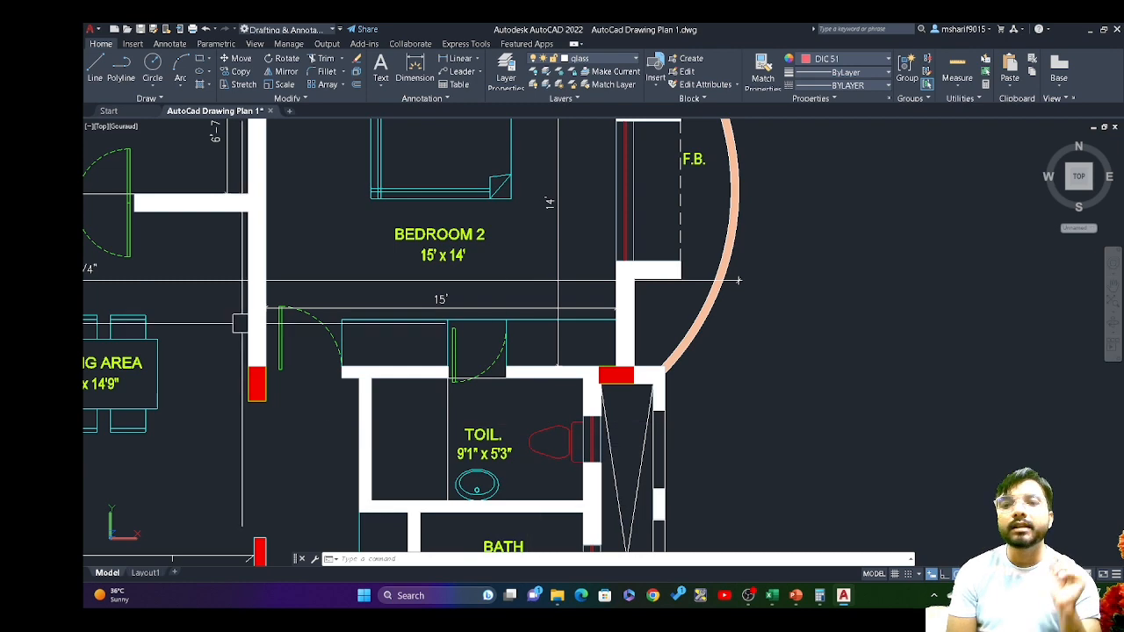
{"action": "left_click", "coordinate": [775, 603]}
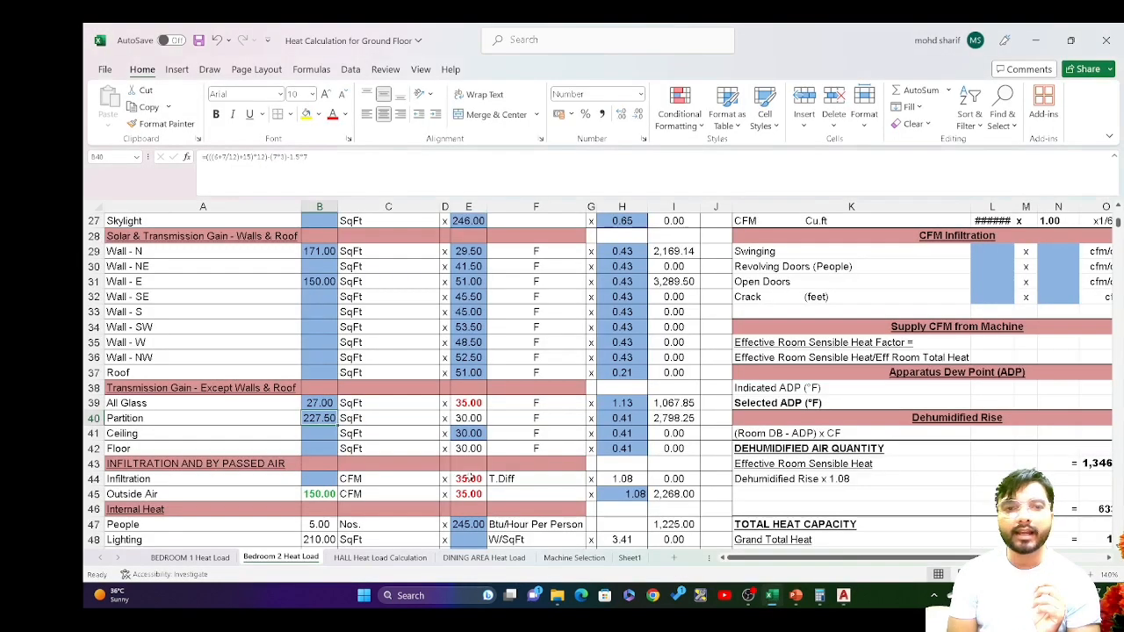
{"action": "double_click", "coordinate": [320, 420]}
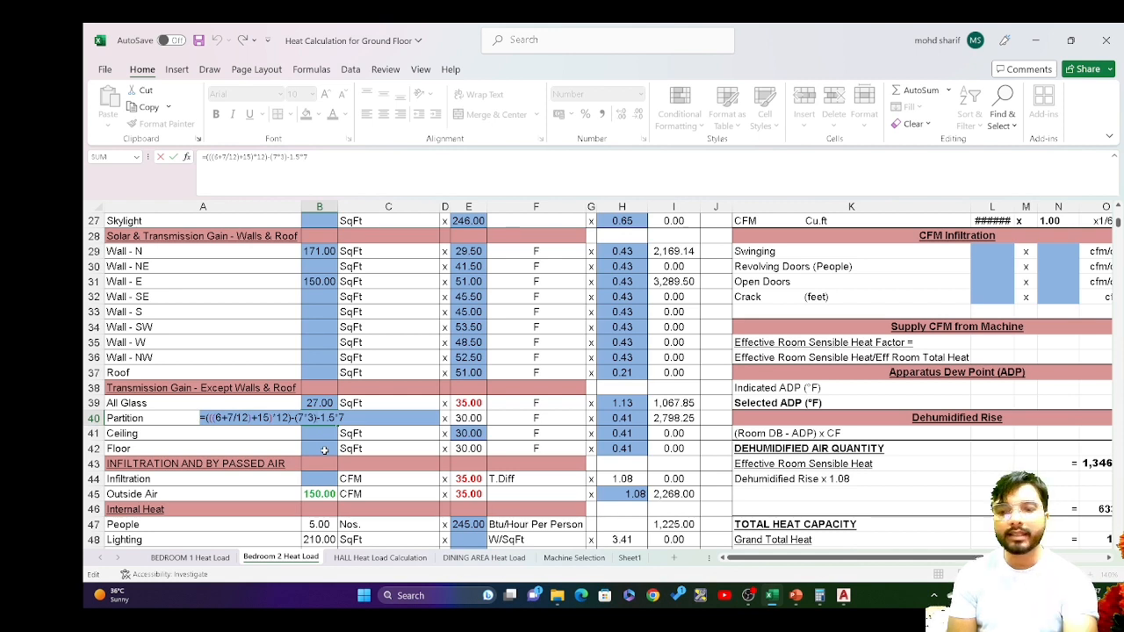
{"action": "key", "text": "Return"}
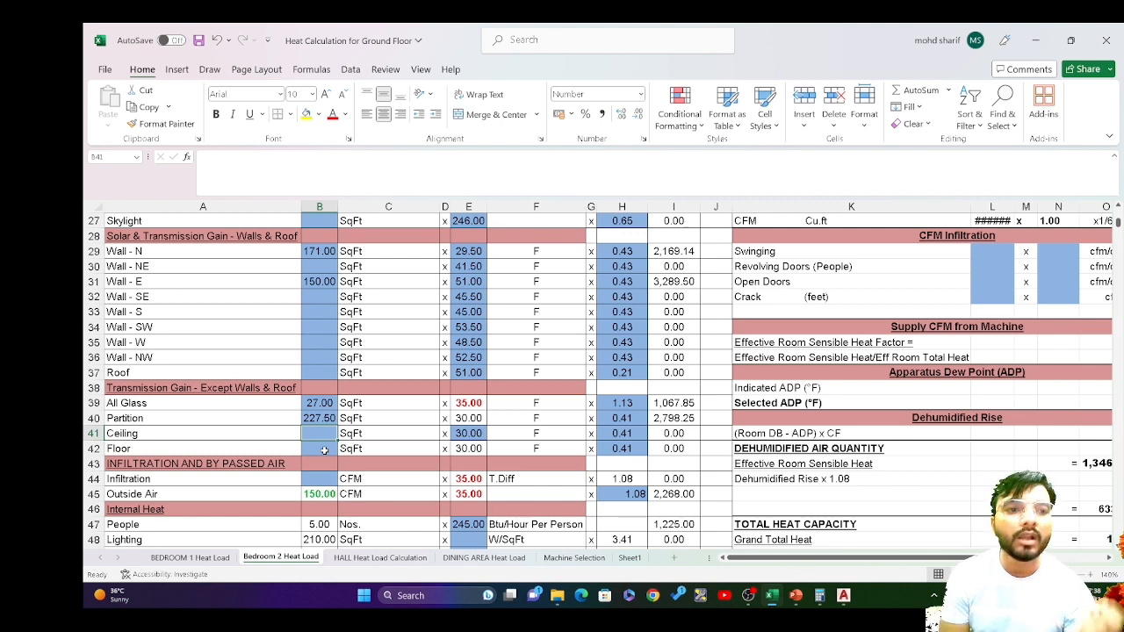
Widen column L so the Cu.ft value in the CFM Ventilation section is fully readable.
{"action": "left_click", "coordinate": [311, 451]}
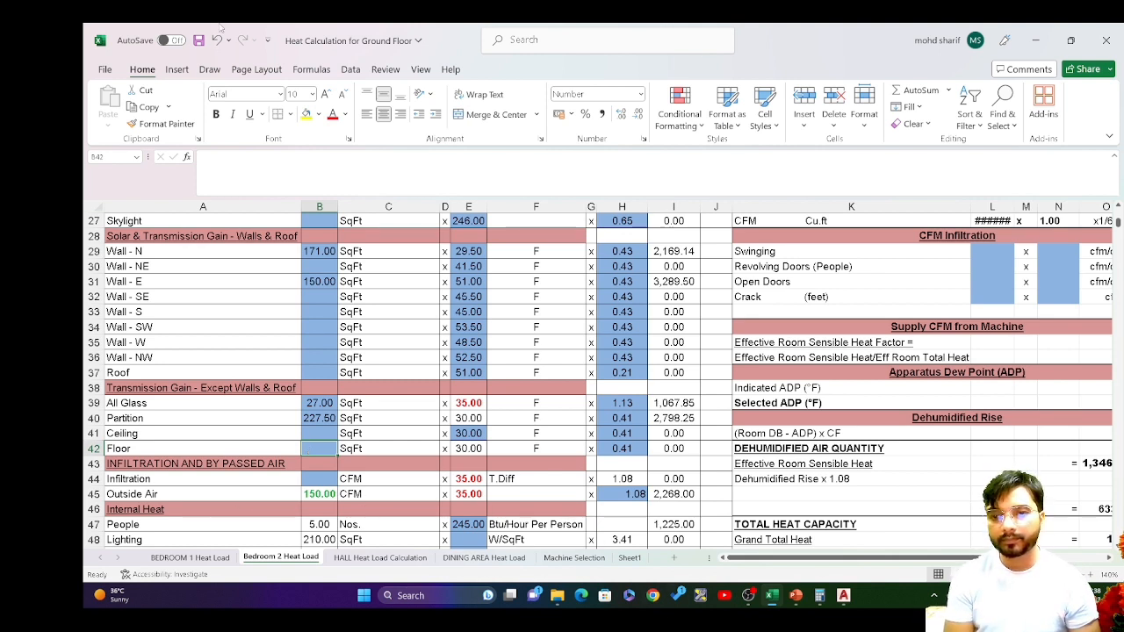
{"action": "mouse_move", "coordinate": [795, 597]}
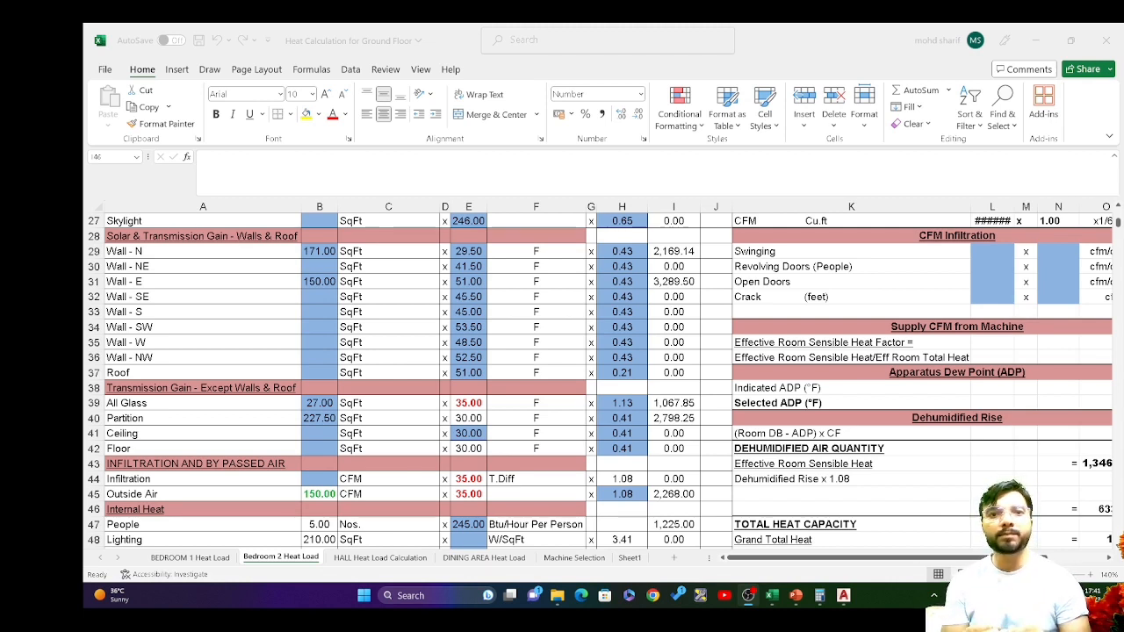
{"action": "left_click", "coordinate": [773, 595]}
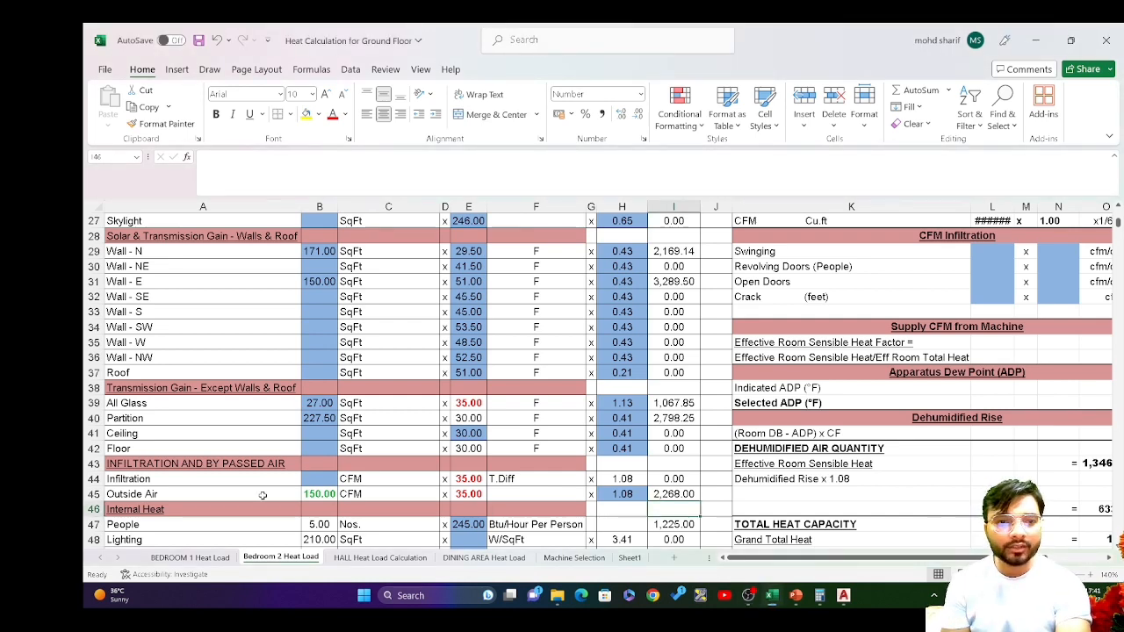
{"action": "left_click_drag", "start_coordinate": [886, 562], "coordinate": [944, 563]}
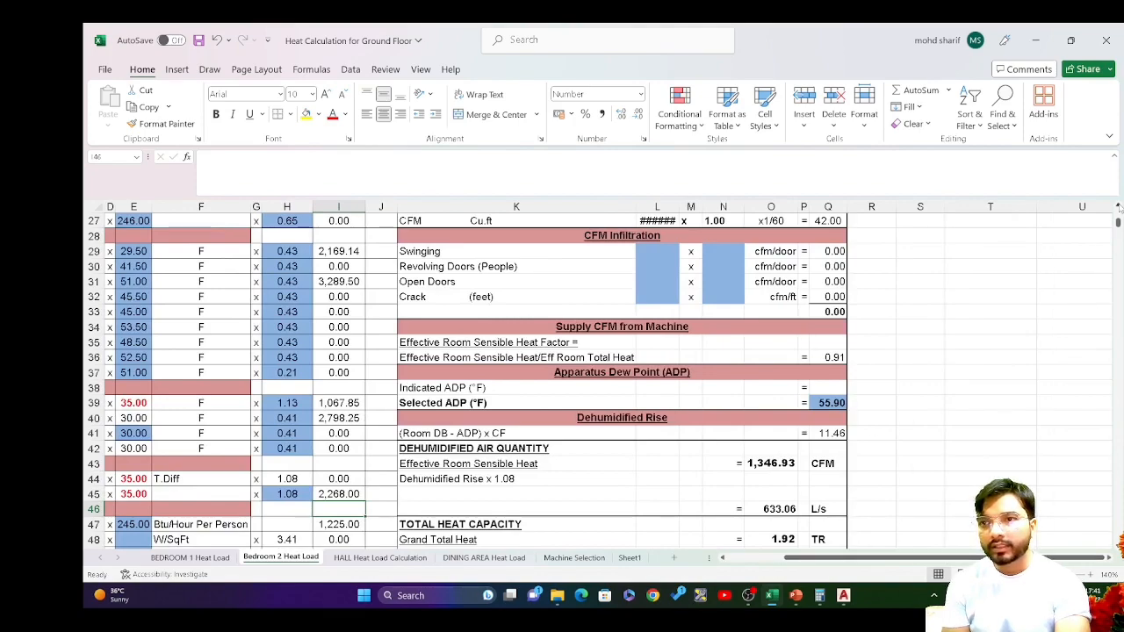
{"action": "scroll", "coordinate": [1115, 211], "scroll_direction": "up", "scroll_amount": 3}
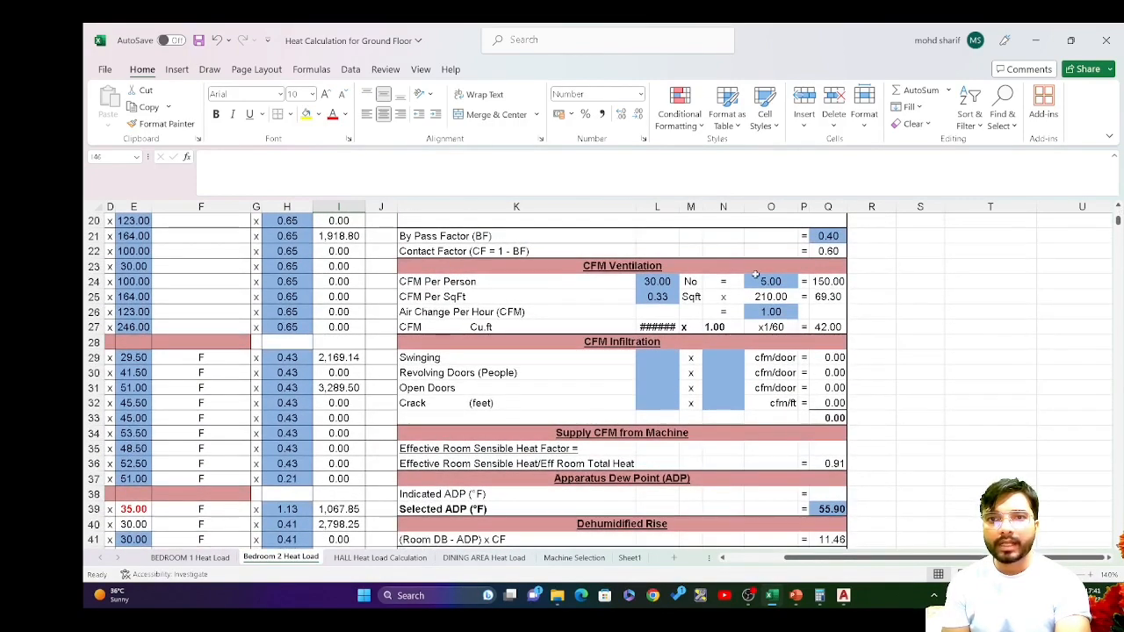
{"action": "left_click_drag", "start_coordinate": [678, 206], "coordinate": [682, 207]}
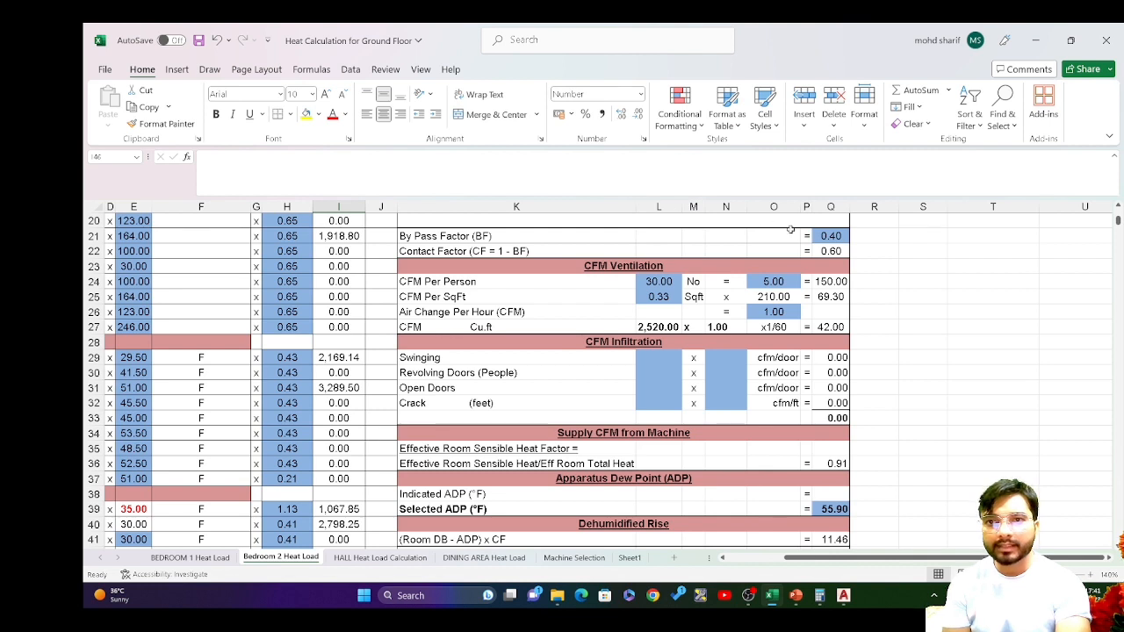
Review the By Pass Factor, CFM Per Person, number of people and Air Change Per Hour inputs.
{"action": "left_click", "coordinate": [830, 236]}
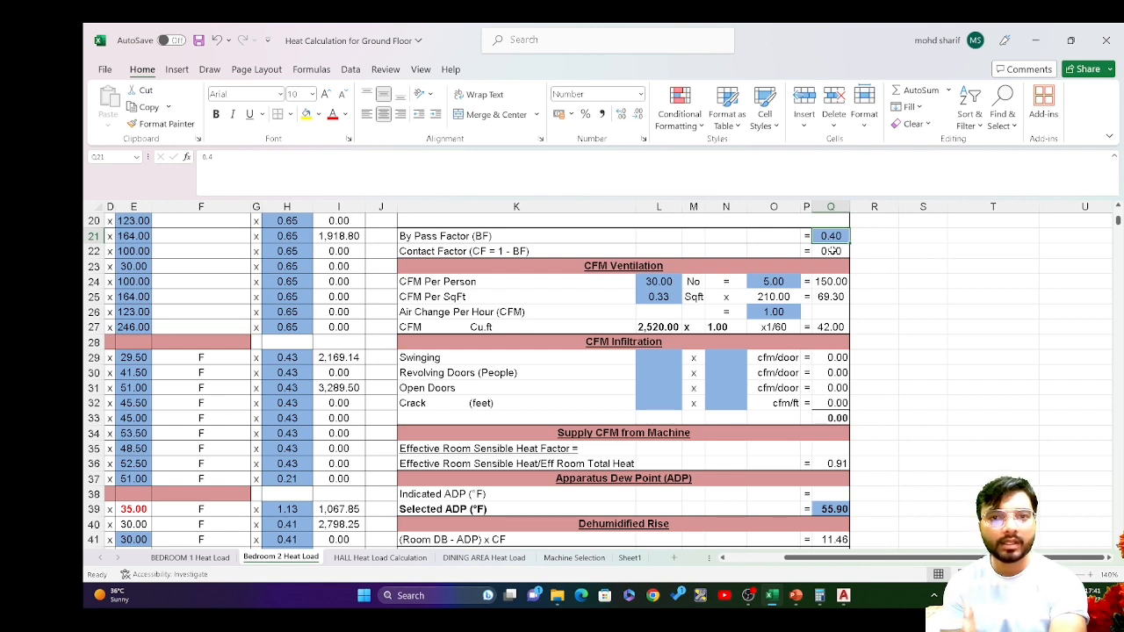
{"action": "left_click", "coordinate": [672, 282]}
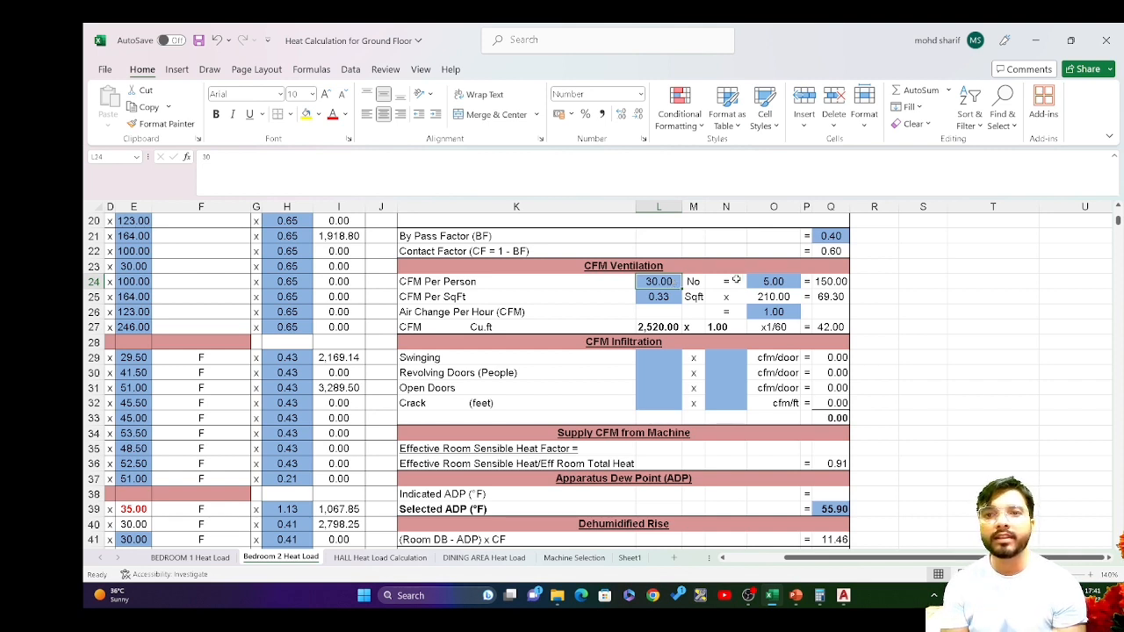
{"action": "left_click", "coordinate": [771, 281]}
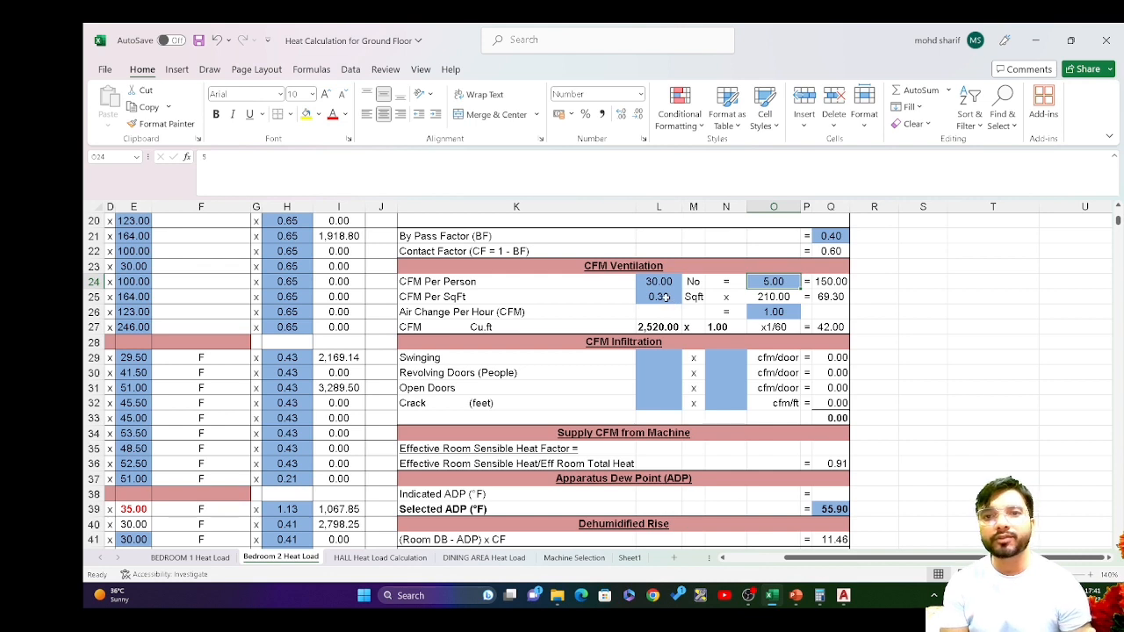
{"action": "left_click", "coordinate": [748, 312]}
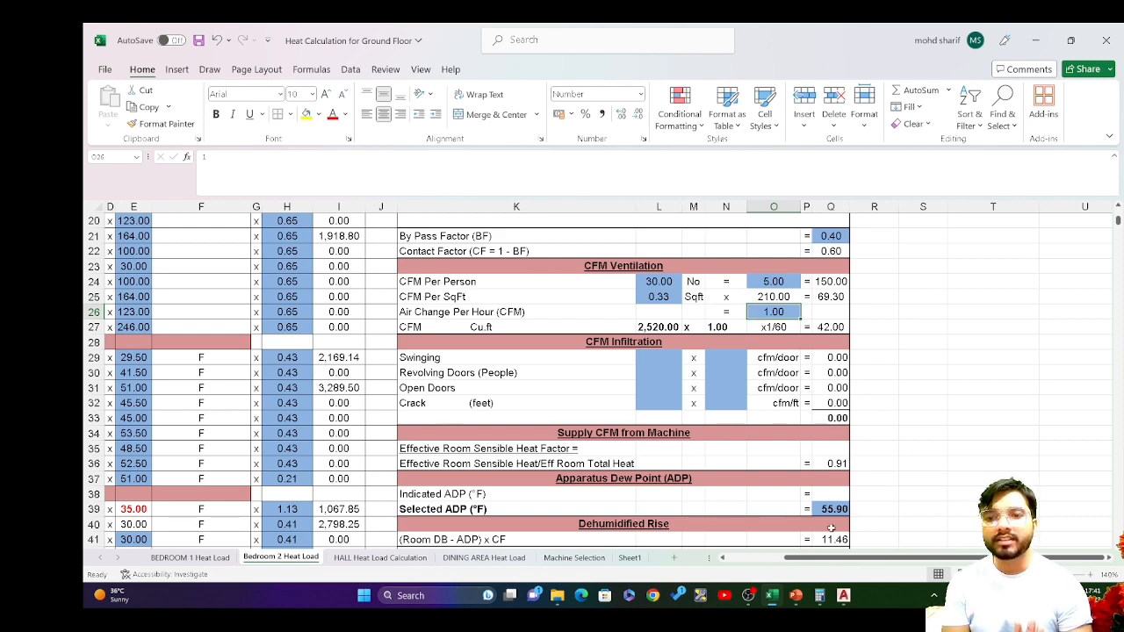
Examine the Infiltration and By Passed Air section of the Bedroom 2 sheet at 160% zoom.
{"action": "left_click_drag", "start_coordinate": [824, 560], "coordinate": [760, 560]}
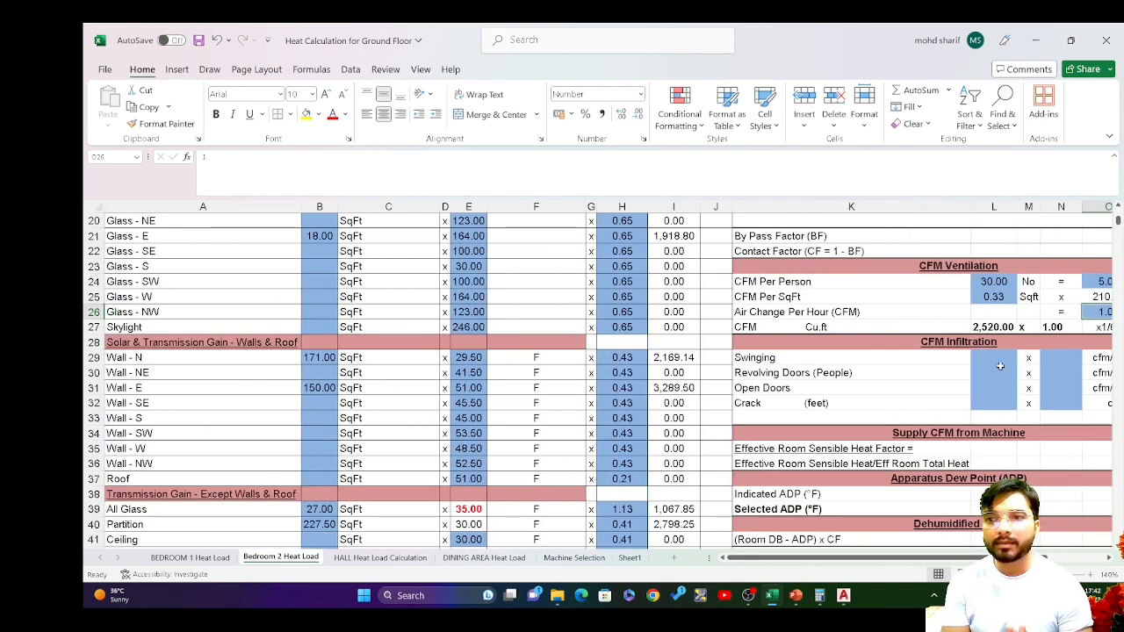
{"action": "left_click_drag", "start_coordinate": [1117, 226], "coordinate": [1119, 231]}
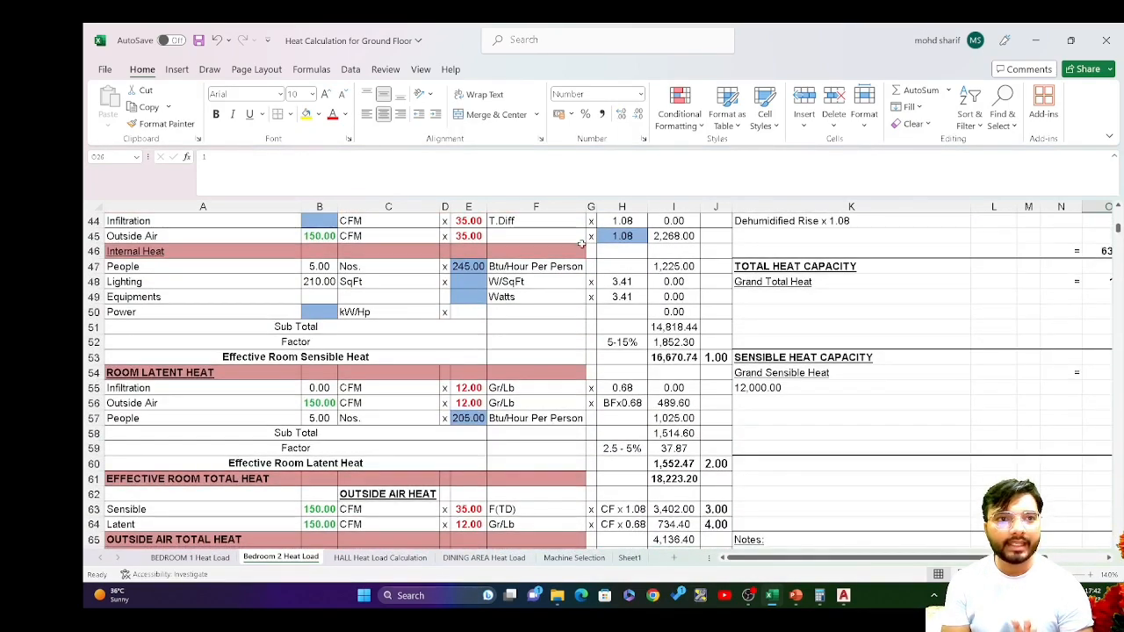
{"action": "left_click", "coordinate": [1119, 213]}
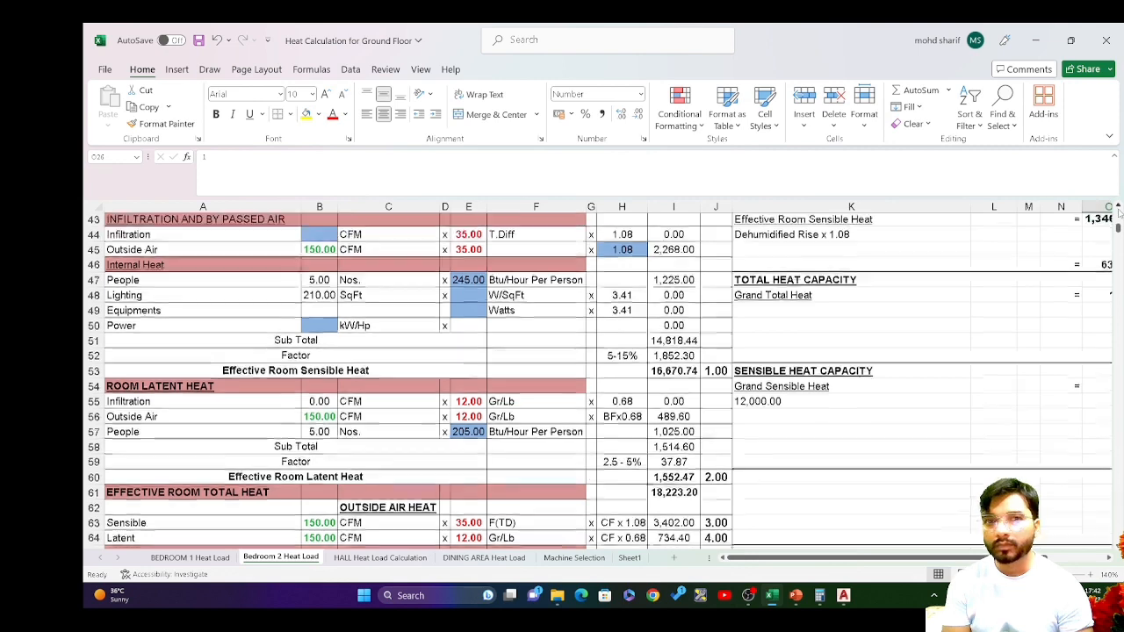
{"action": "left_click", "coordinate": [188, 252]}
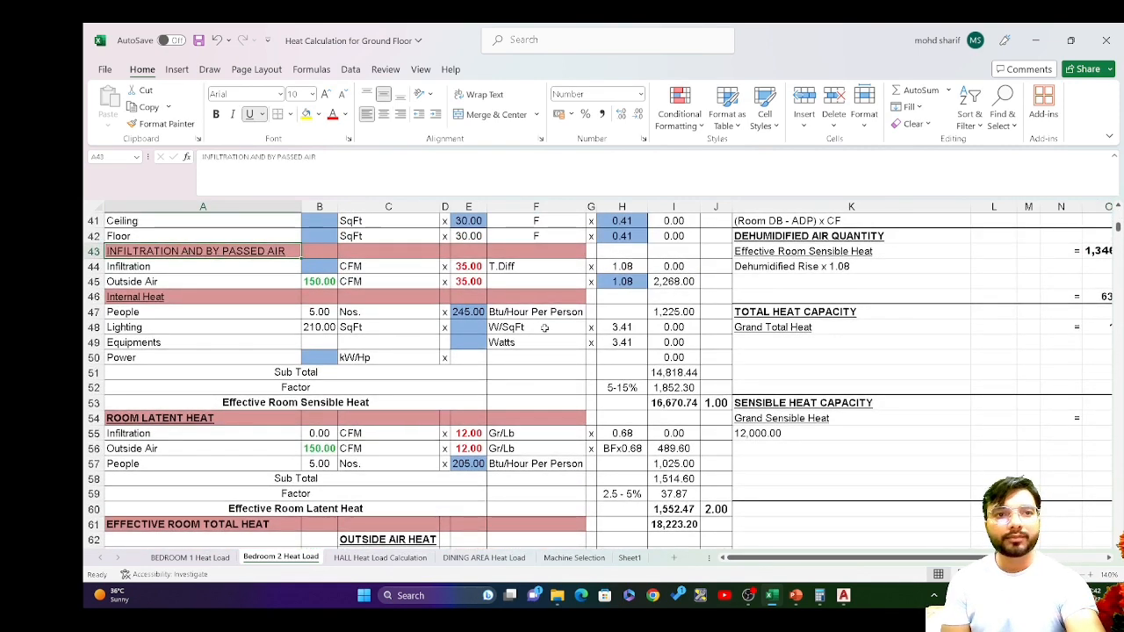
{"action": "left_click", "coordinate": [1089, 576]}
{"action": "left_click", "coordinate": [1089, 576]}
{"action": "left_click_drag", "start_coordinate": [867, 557], "coordinate": [872, 555]}
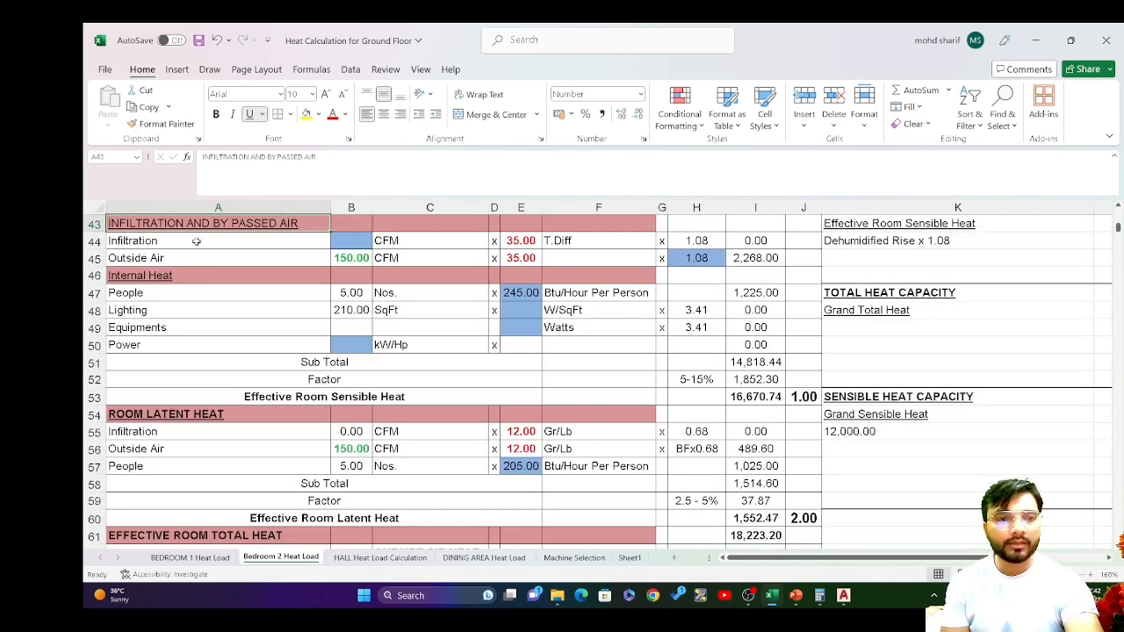
Check the Glass - N and Glass - E areas and start the Infiltration CFM formula with =27*0.4+(.
{"action": "left_click", "coordinate": [344, 241]}
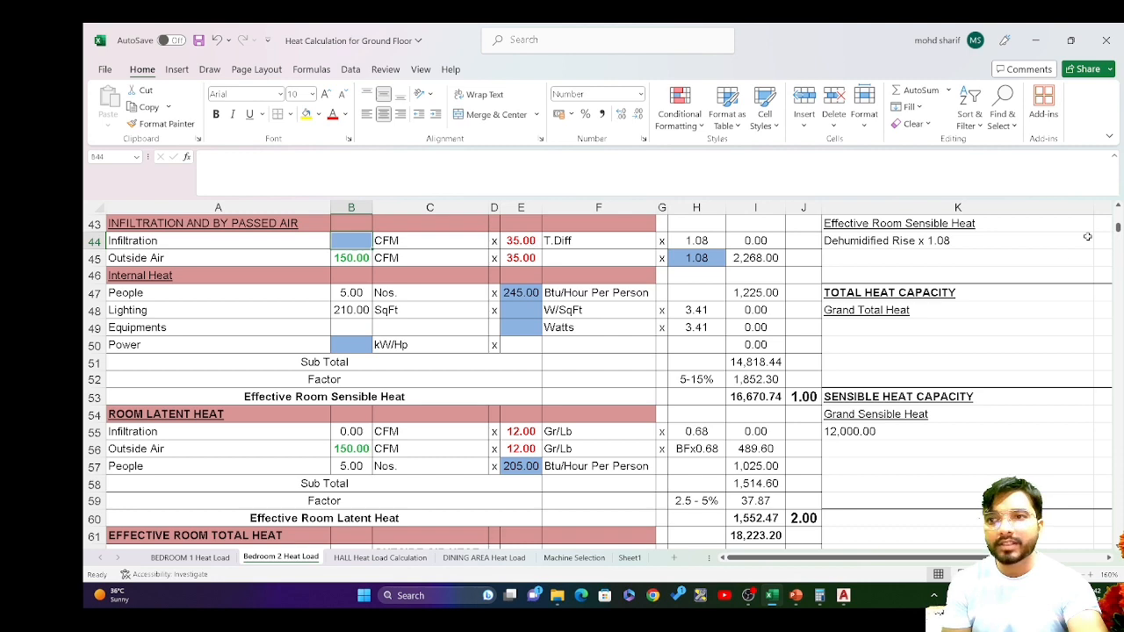
{"action": "left_click_drag", "start_coordinate": [1118, 231], "coordinate": [1119, 228]}
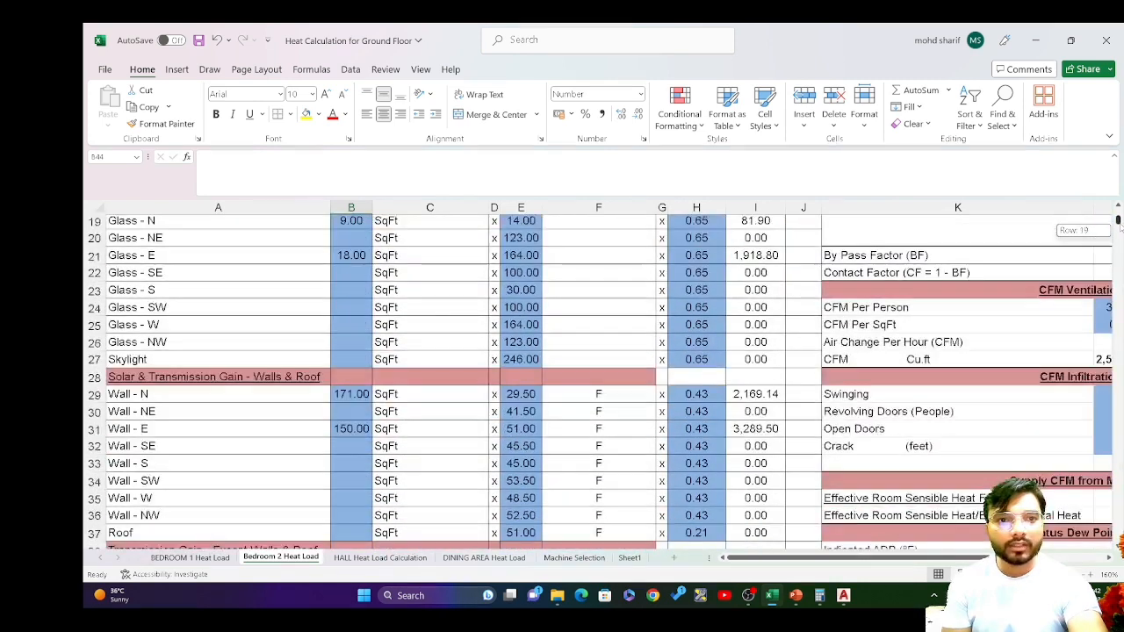
{"action": "left_click", "coordinate": [359, 226]}
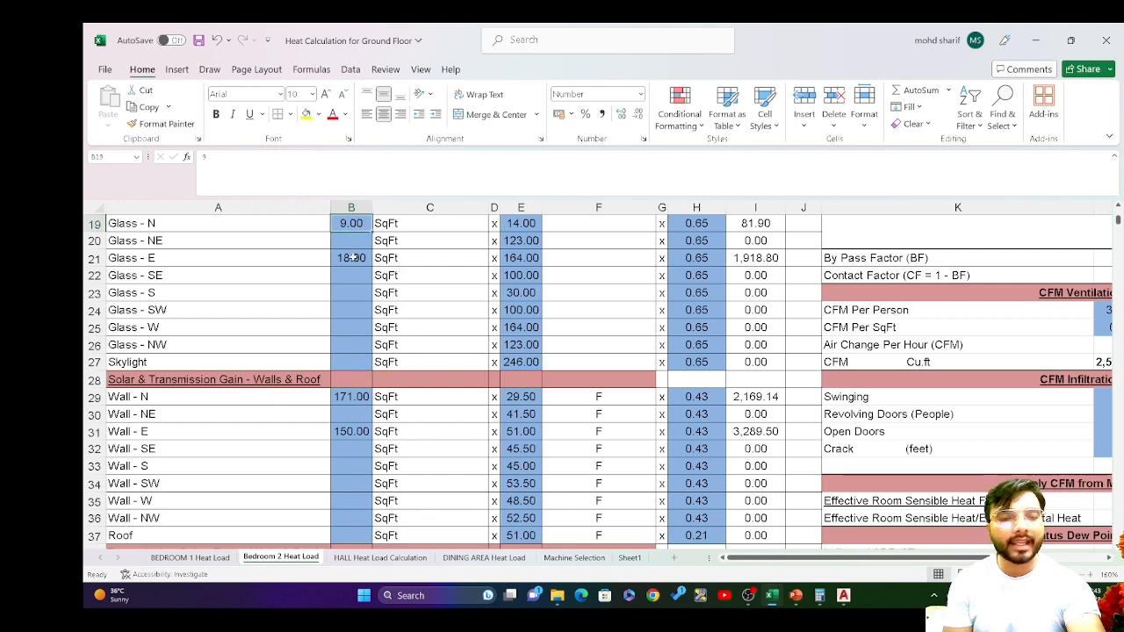
{"action": "left_click", "coordinate": [355, 260]}
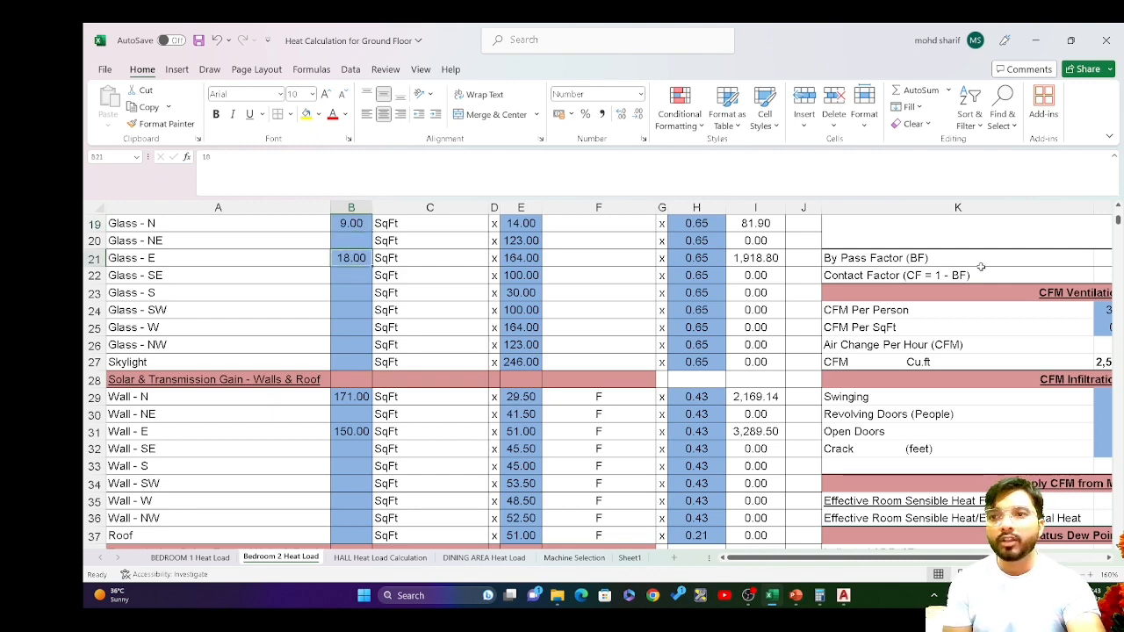
{"action": "mouse_move", "coordinate": [1112, 226]}
{"action": "left_mouse_down"}
{"action": "mouse_move", "coordinate": [1117, 263]}
{"action": "mouse_move", "coordinate": [1118, 225]}
{"action": "left_mouse_up"}
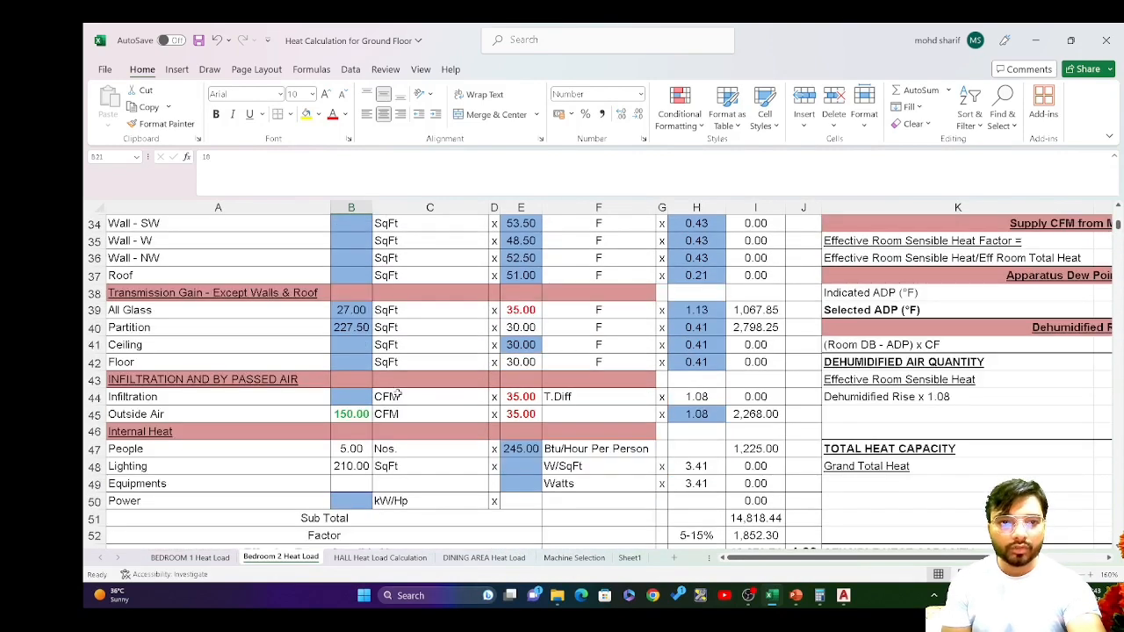
{"action": "left_click", "coordinate": [356, 398]}
{"action": "type", "text": "="}
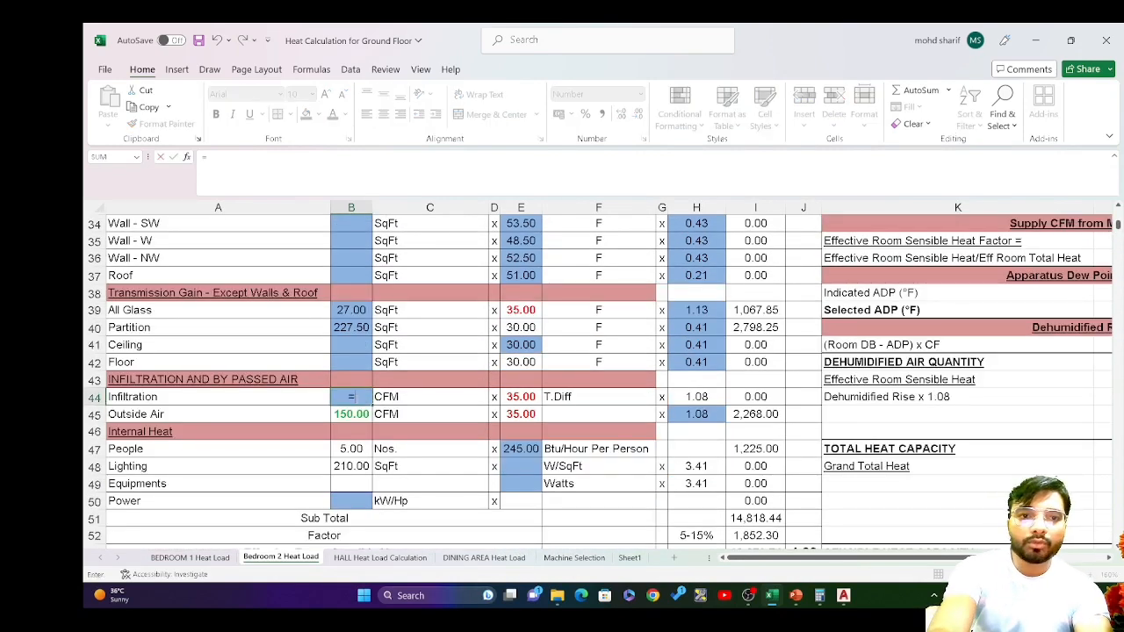
{"action": "type", "text": "27"}
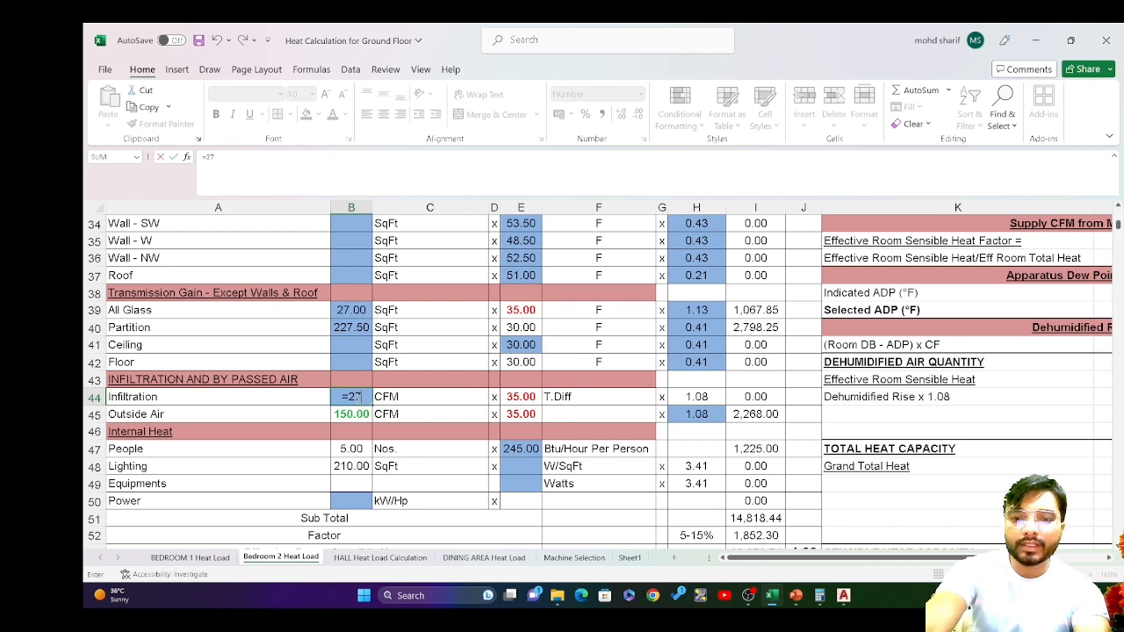
{"action": "type", "text": "*"}
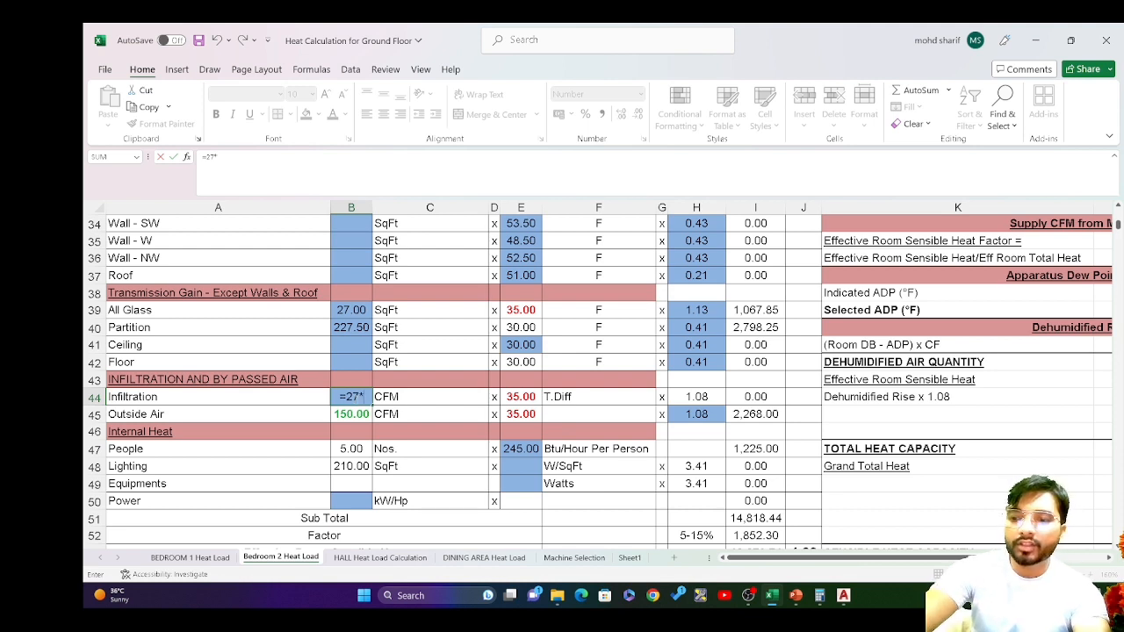
{"action": "type", "text": "0.4"}
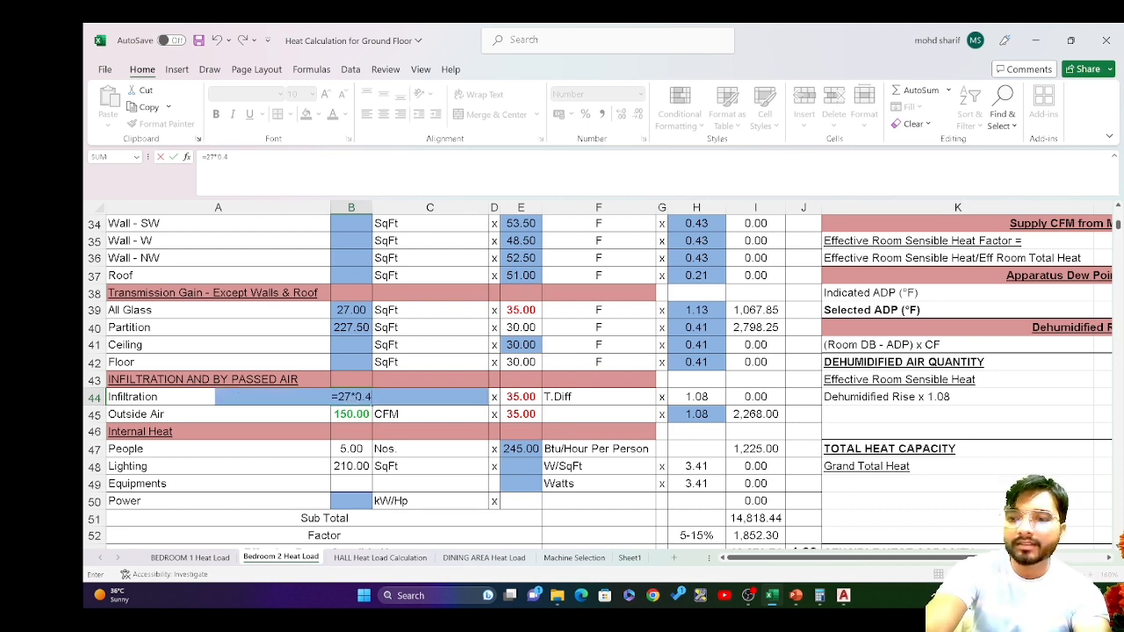
{"action": "type", "text": "+"}
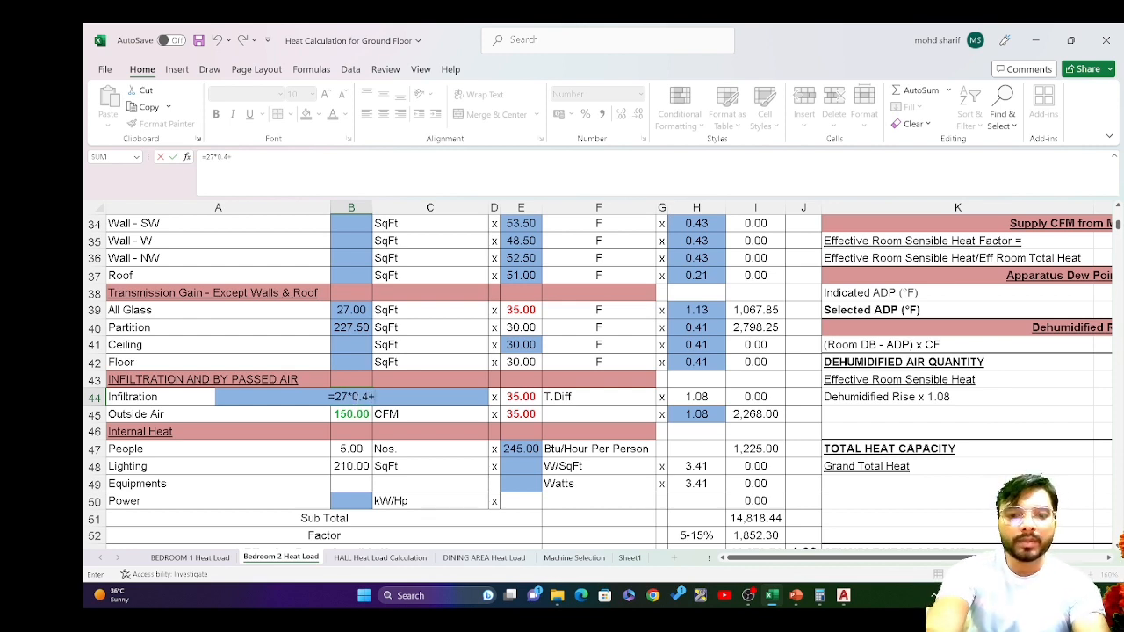
{"action": "type", "text": "("}
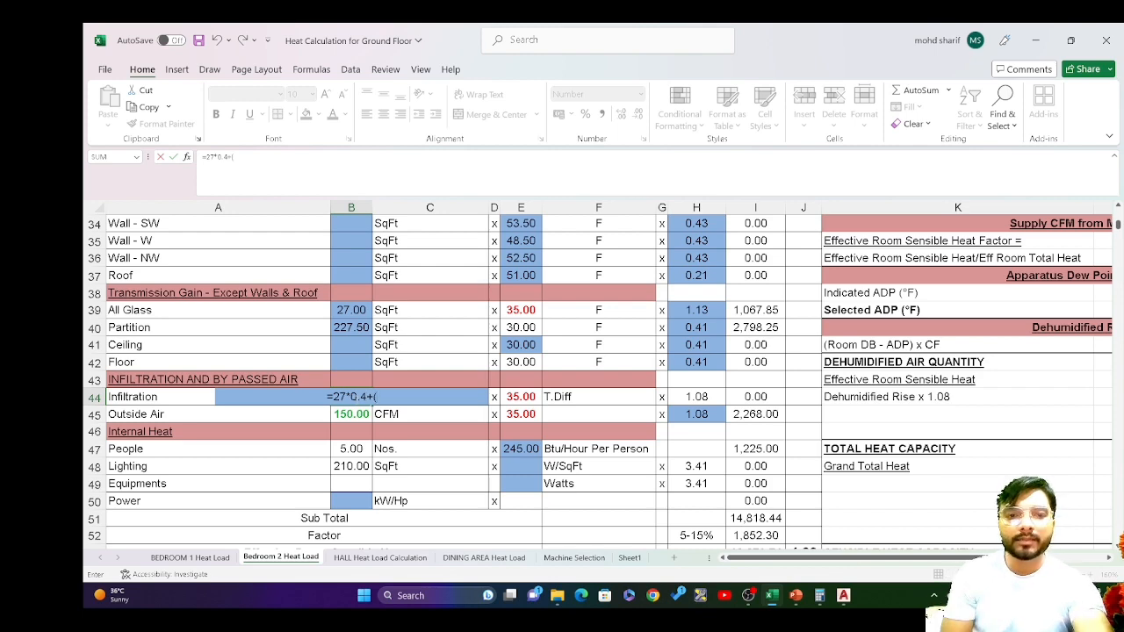
Check the Bedroom 2 doors in the AutoCAD plan, then complete the Excel Infiltration CFM formula as =27*0.4+(3*7+1.5*7)*1.
{"action": "left_click", "coordinate": [843, 597]}
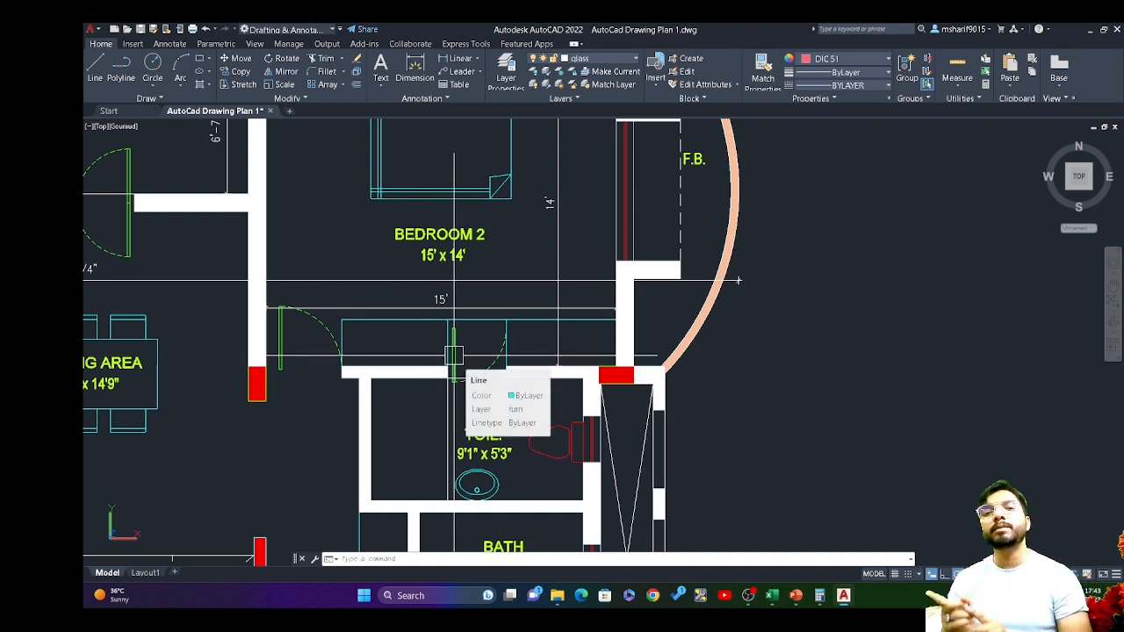
{"action": "left_click", "coordinate": [772, 596]}
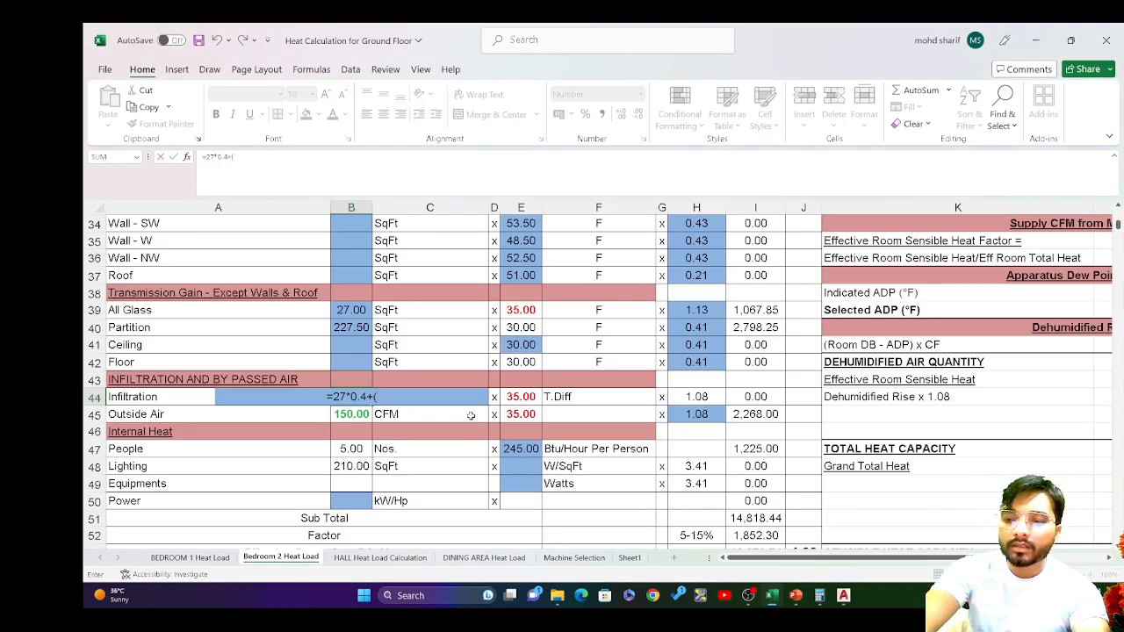
{"action": "type", "text": "3*"}
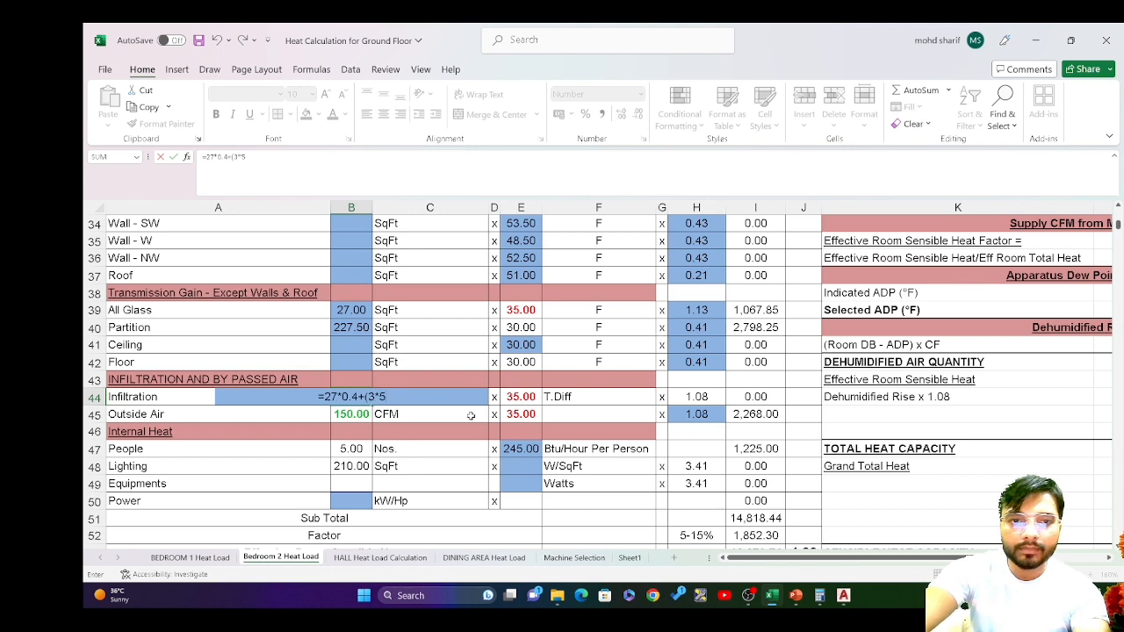
{"action": "type", "text": "8"}
{"action": "key", "text": "BackSpace"}
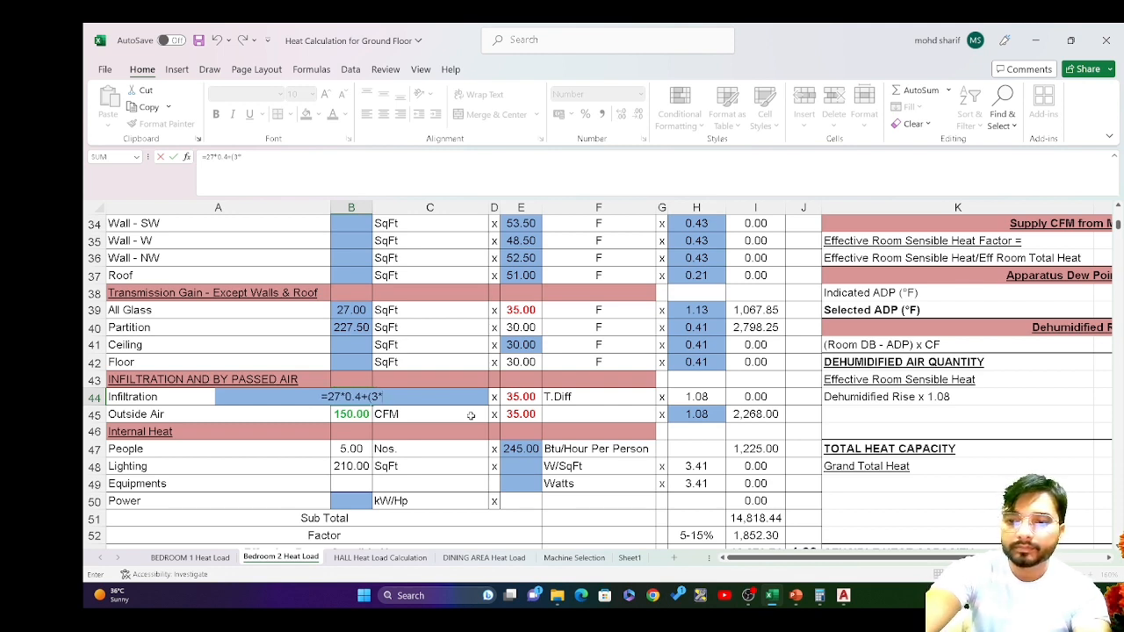
{"action": "type", "text": "7+"}
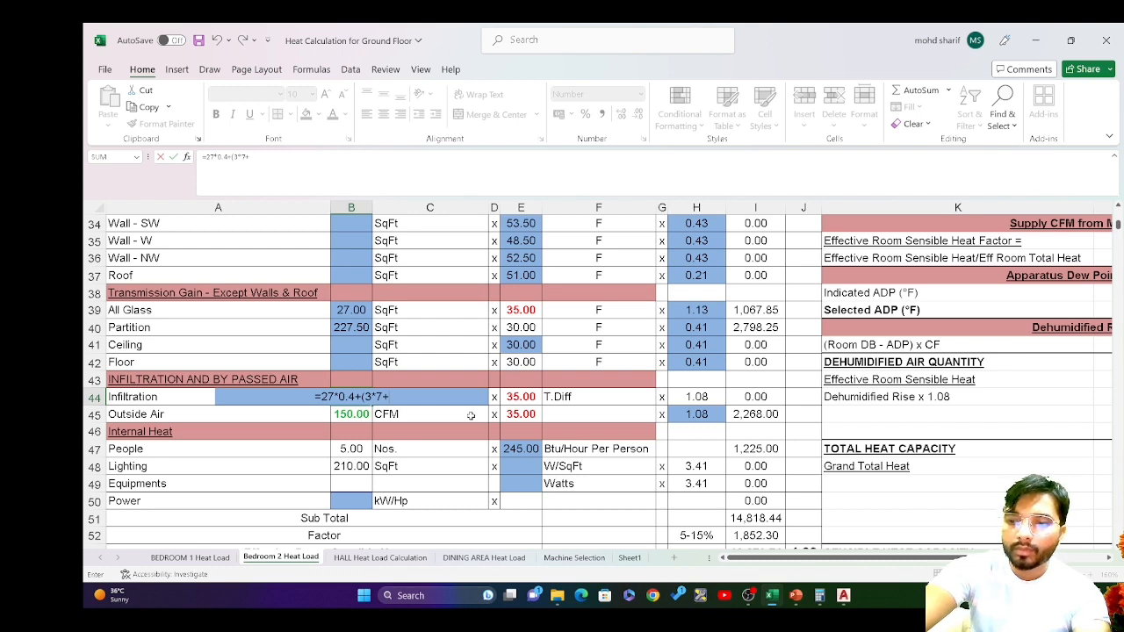
{"action": "type", "text": "1.5"}
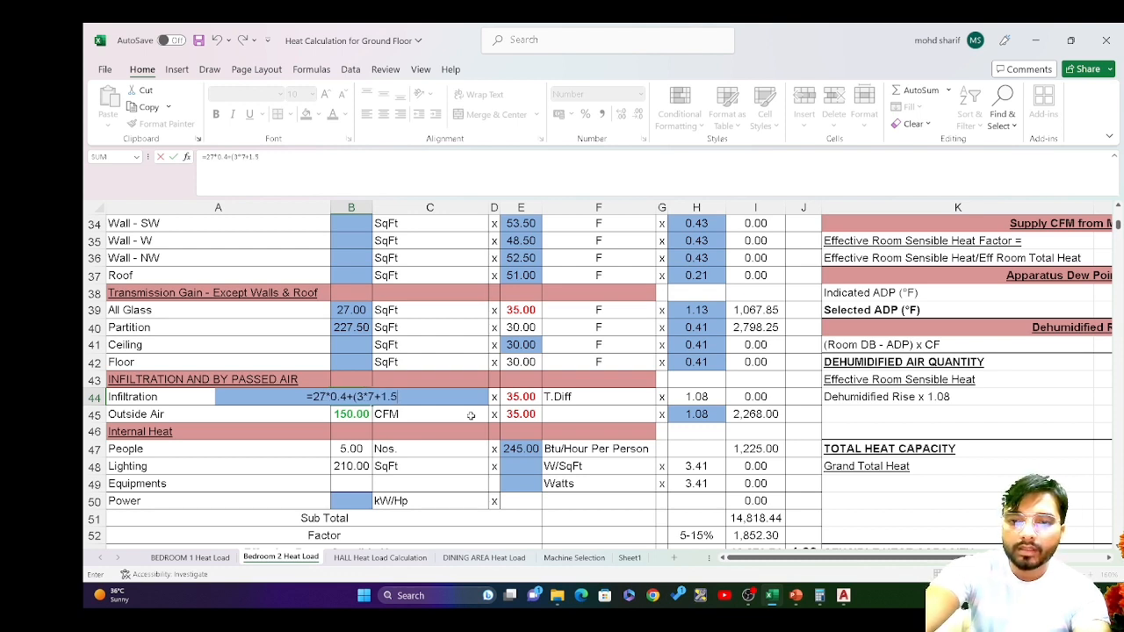
{"action": "type", "text": "*7"}
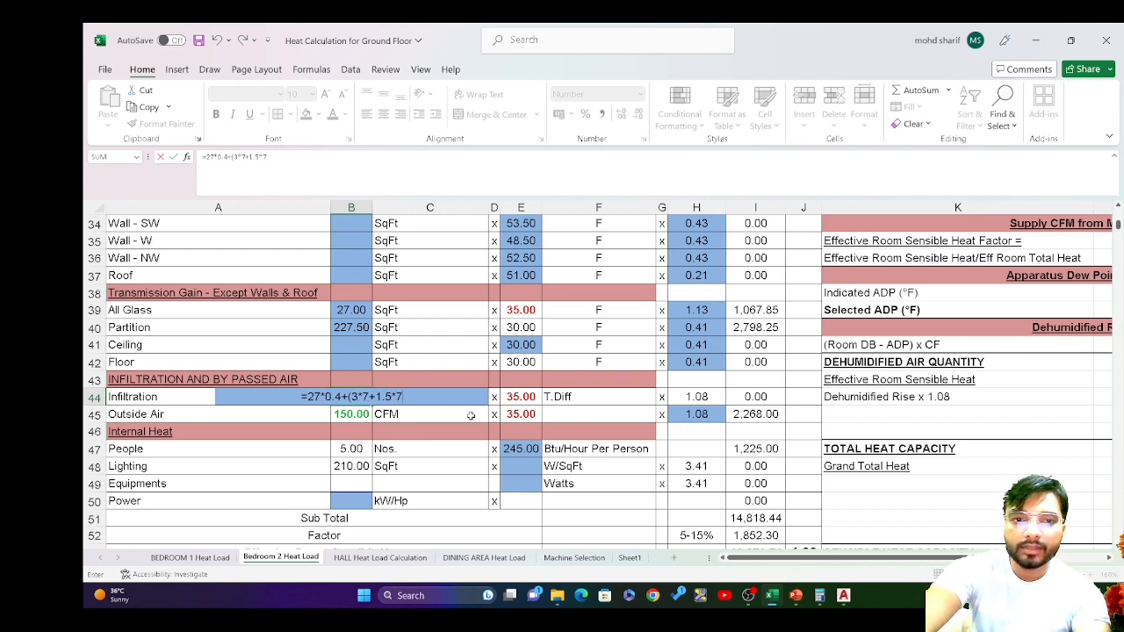
{"action": "type", "text": ")"}
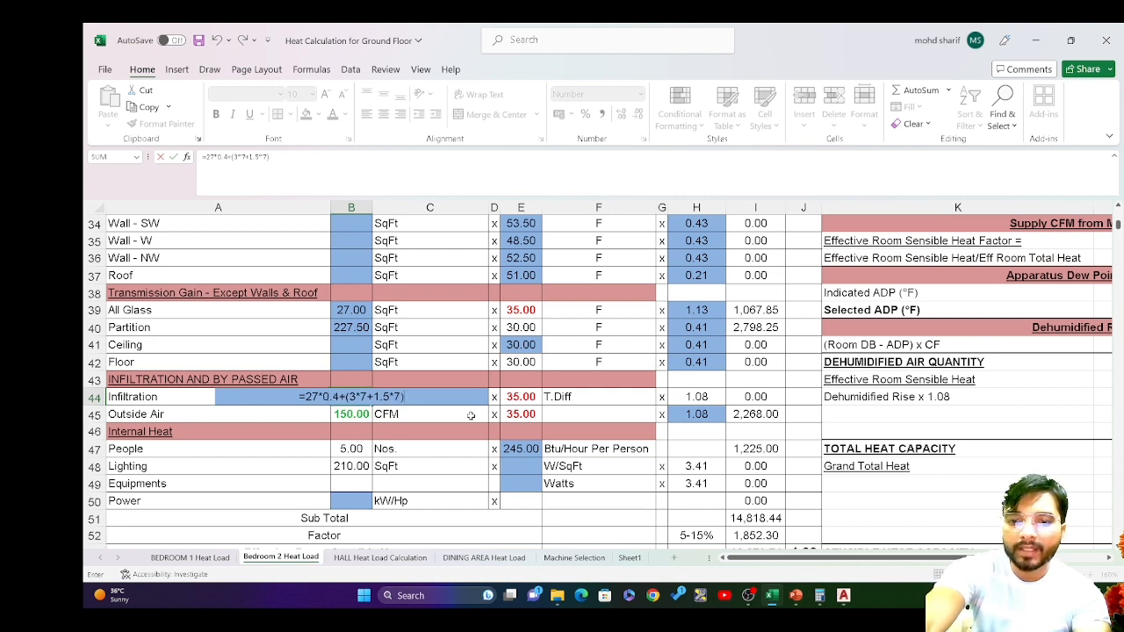
{"action": "type", "text": "*1"}
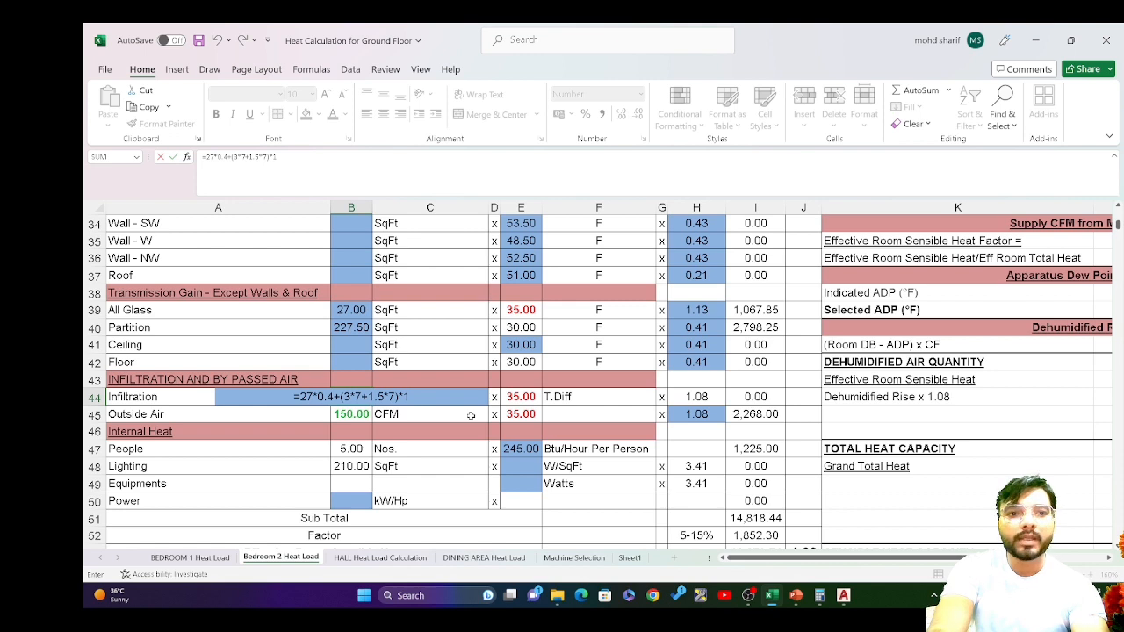
{"action": "key", "text": "Return"}
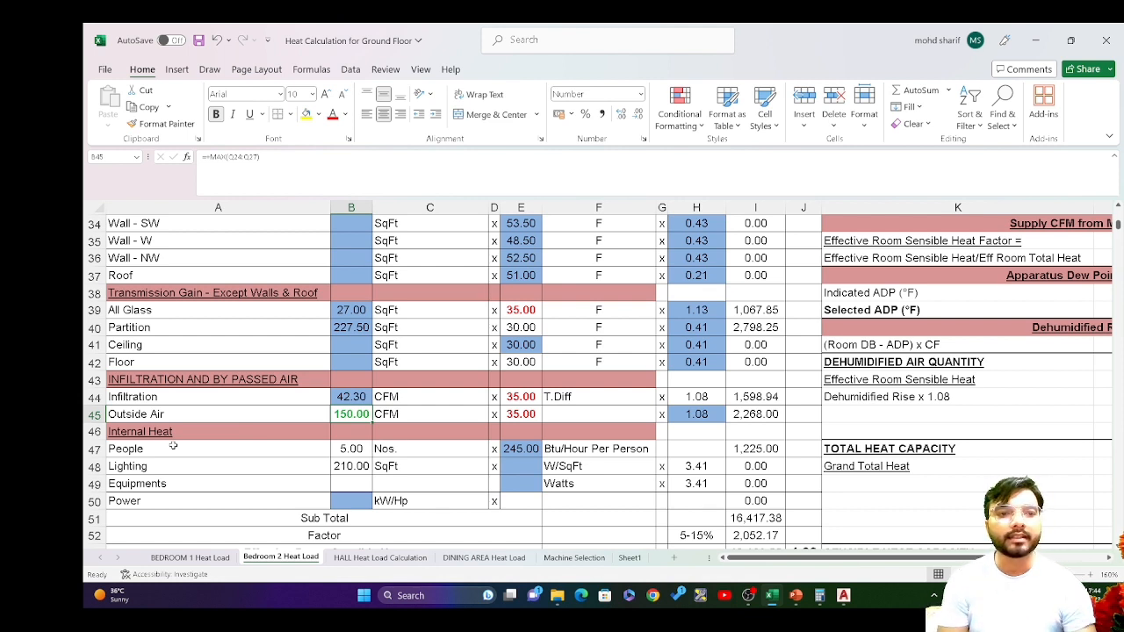
Check the Internal Heat people count and heat per person, then enter =210/500 as the Lighting W/SqFt value.
{"action": "left_click", "coordinate": [343, 452]}
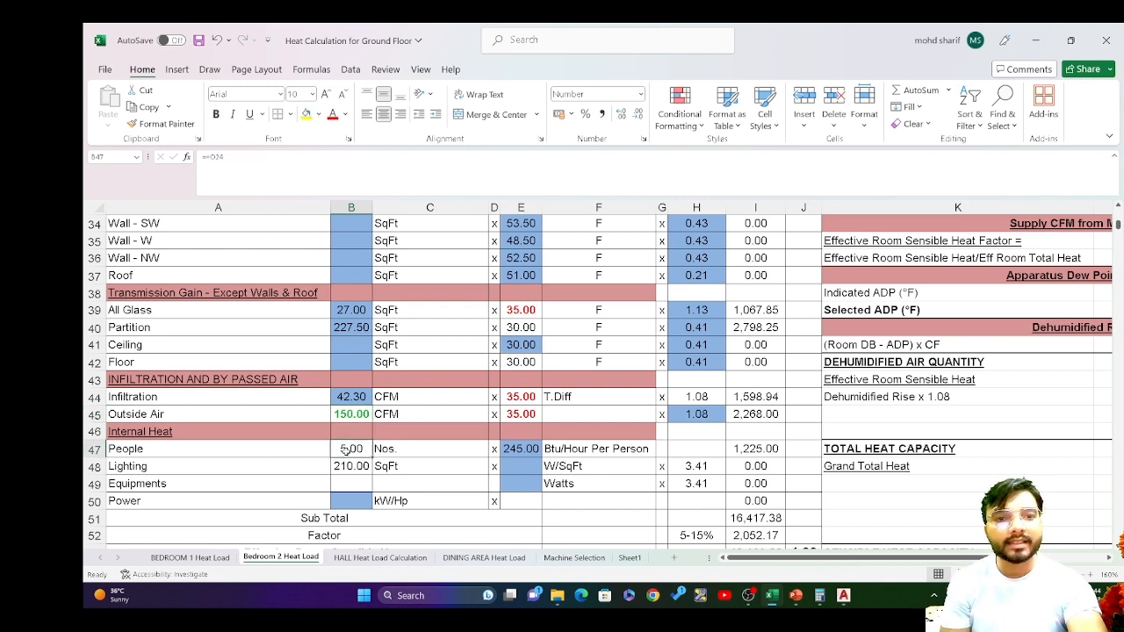
{"action": "left_click", "coordinate": [510, 450]}
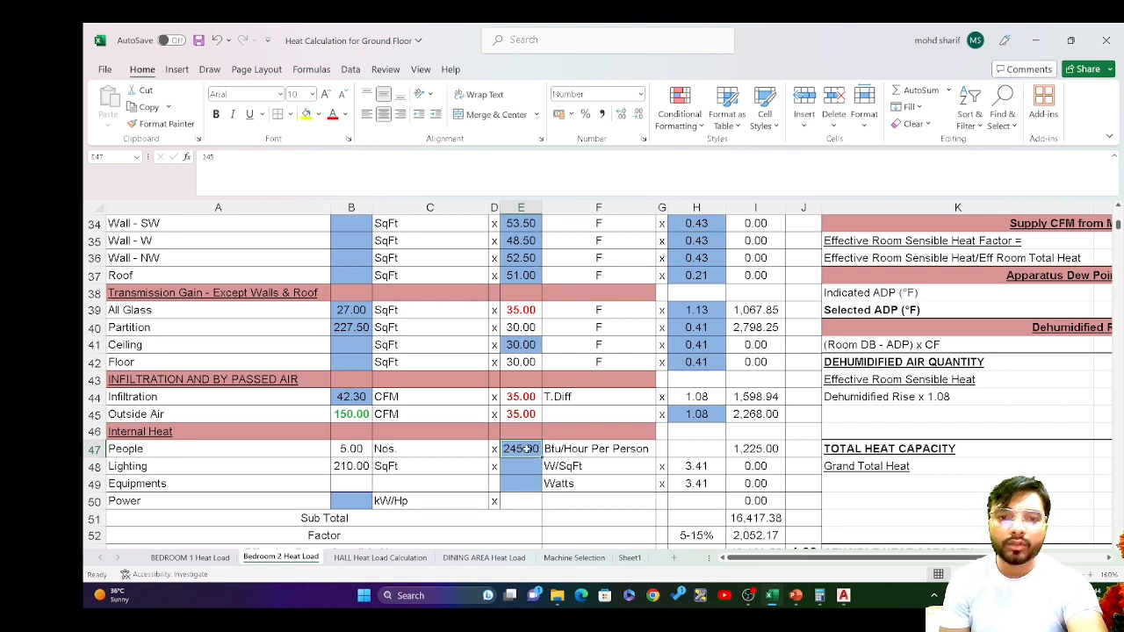
{"action": "left_click", "coordinate": [523, 465]}
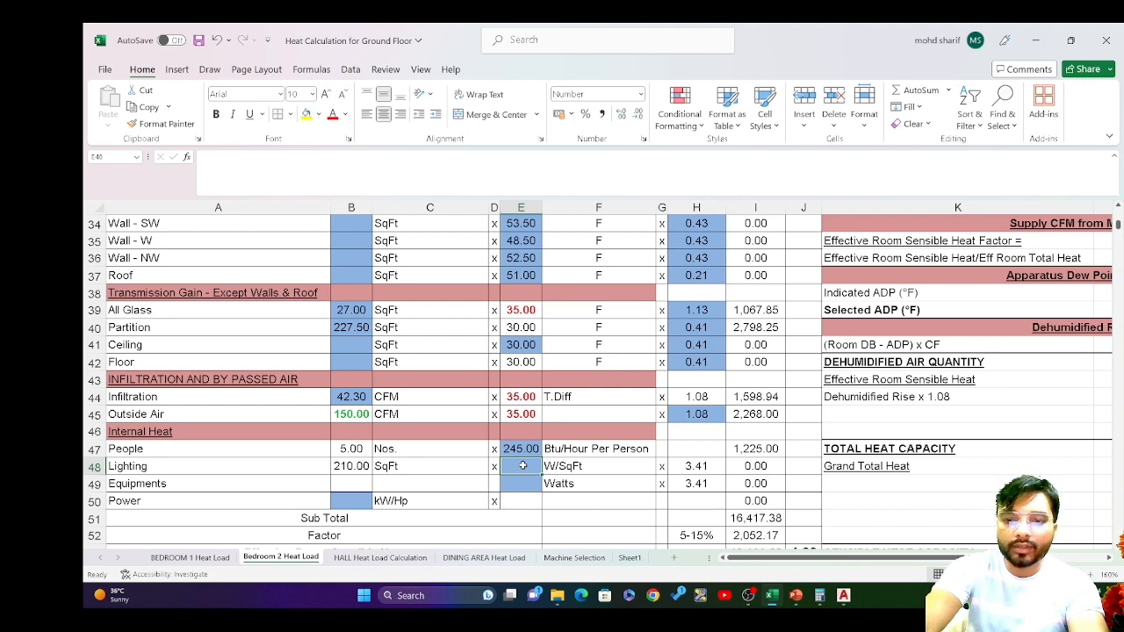
{"action": "type", "text": "=210"}
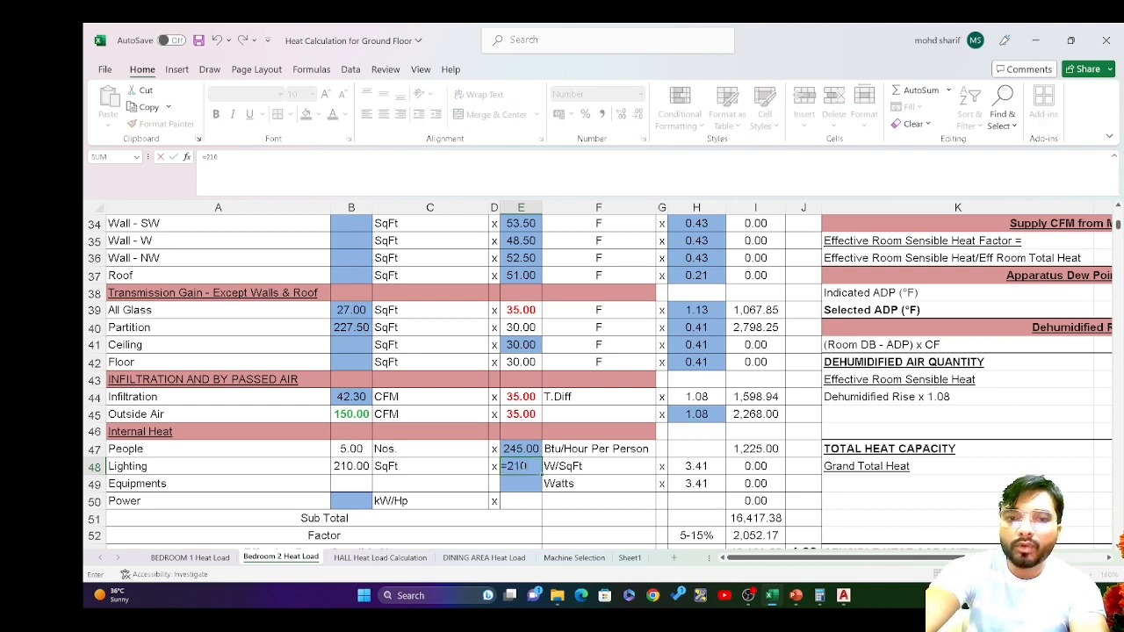
{"action": "type", "text": "/500"}
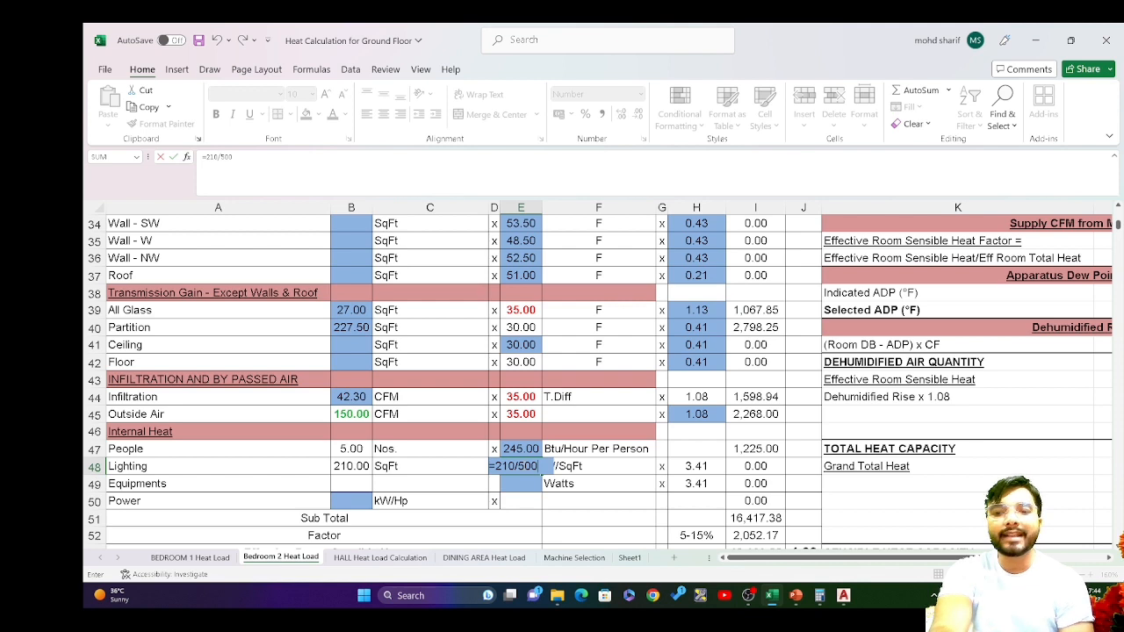
{"action": "key", "text": "Return"}
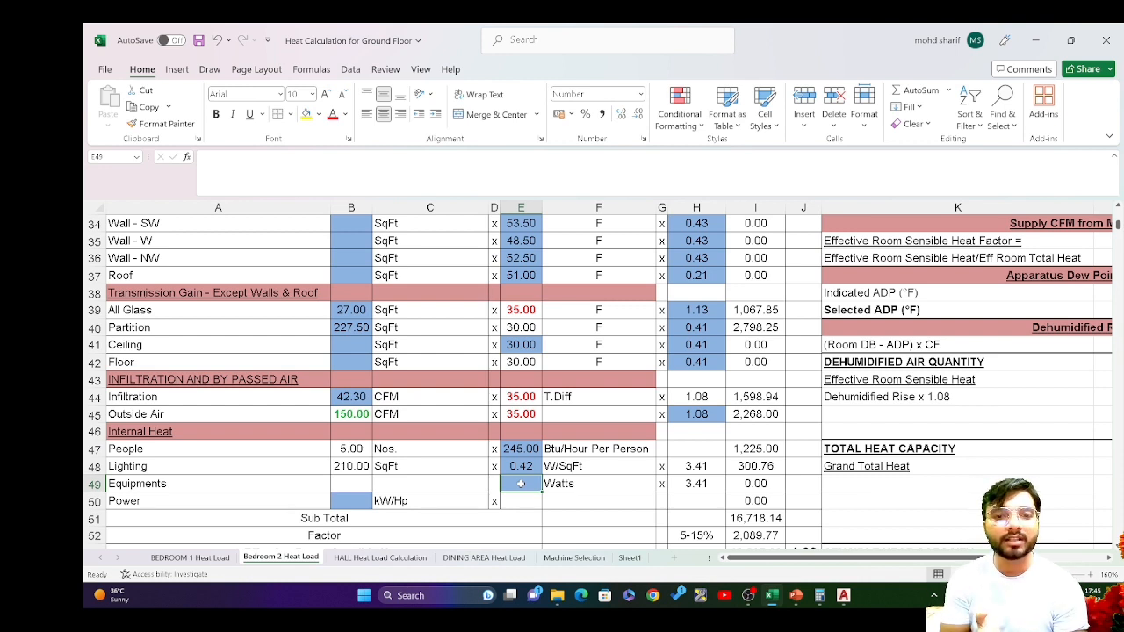
Look up the Equipments wattage on the BEDROOM 1 Heat Load sheet and enter 440 watts for Bedroom 2's Equipments.
{"action": "left_click", "coordinate": [198, 559]}
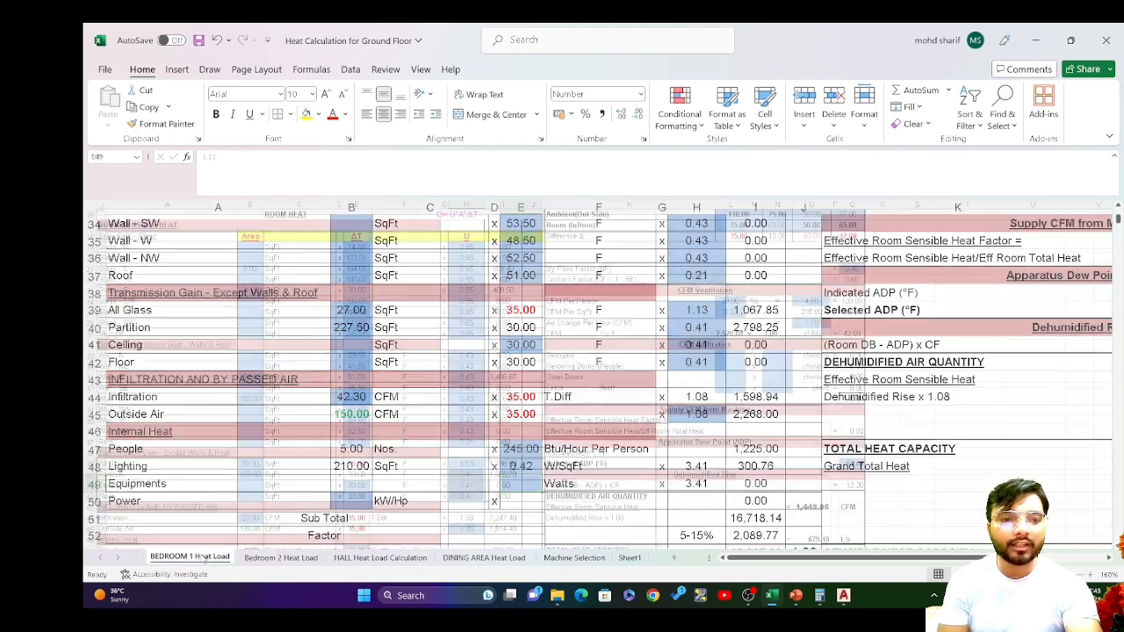
{"action": "left_click", "coordinate": [394, 496]}
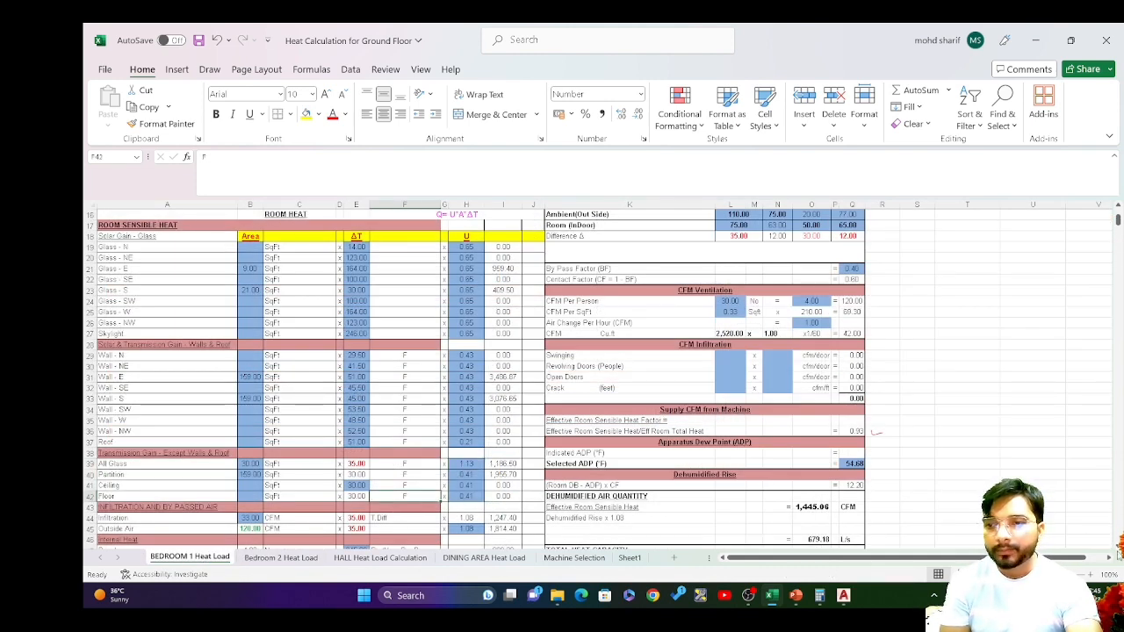
{"action": "scroll", "coordinate": [841, 515], "scroll_direction": "down", "scroll_amount": 3}
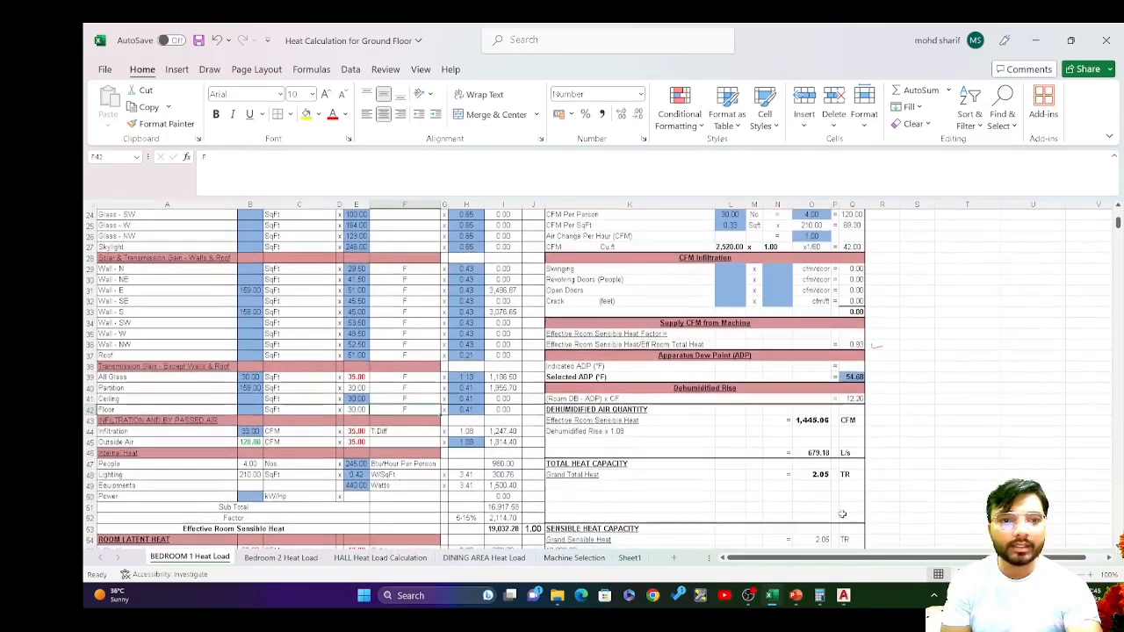
{"action": "left_click", "coordinate": [355, 486]}
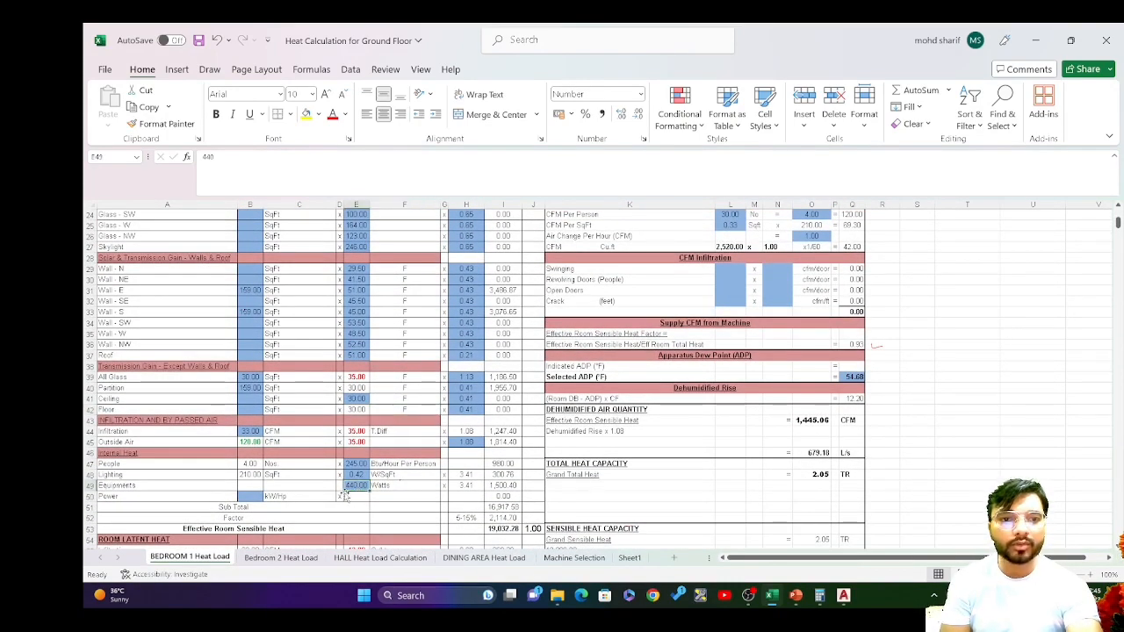
{"action": "left_click", "coordinate": [280, 560]}
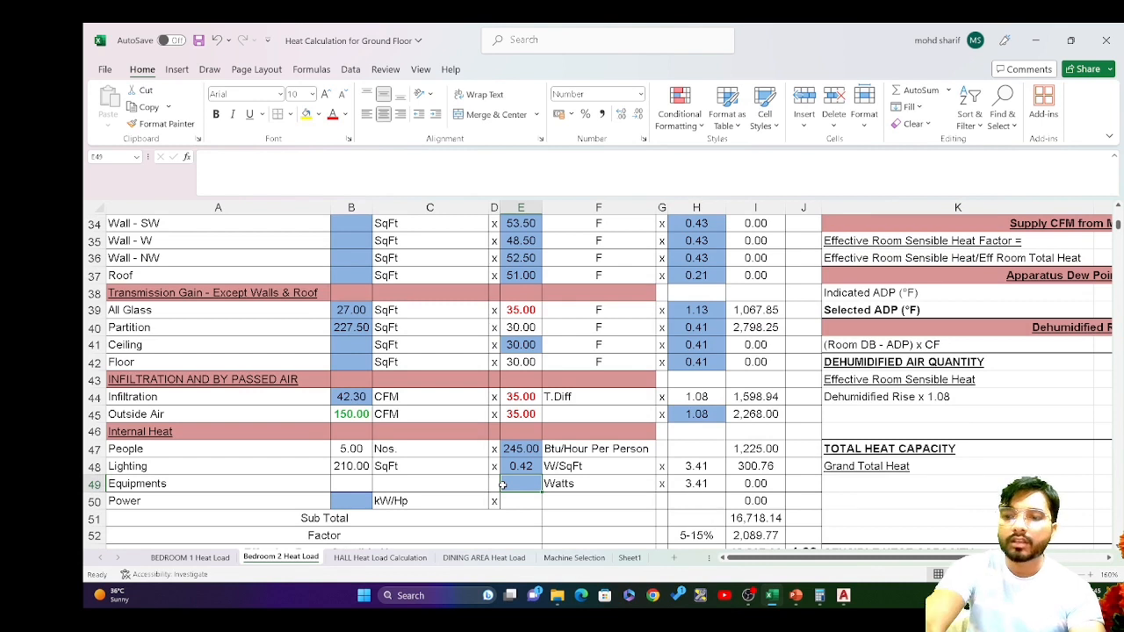
{"action": "type", "text": "440"}
{"action": "key", "text": "Return"}
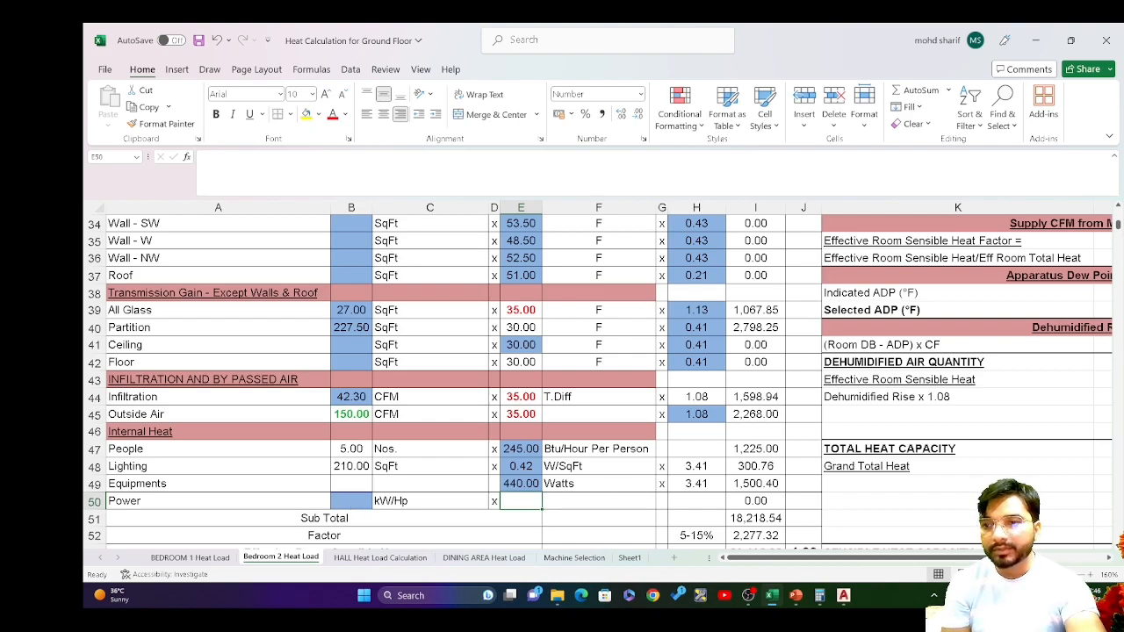
Review the Room Latent Heat people load, the heat capacity section and the Effective Room Sensible Heat Factor for Bedroom 2.
{"action": "scroll", "coordinate": [598, 382], "scroll_direction": "down", "scroll_amount": 3}
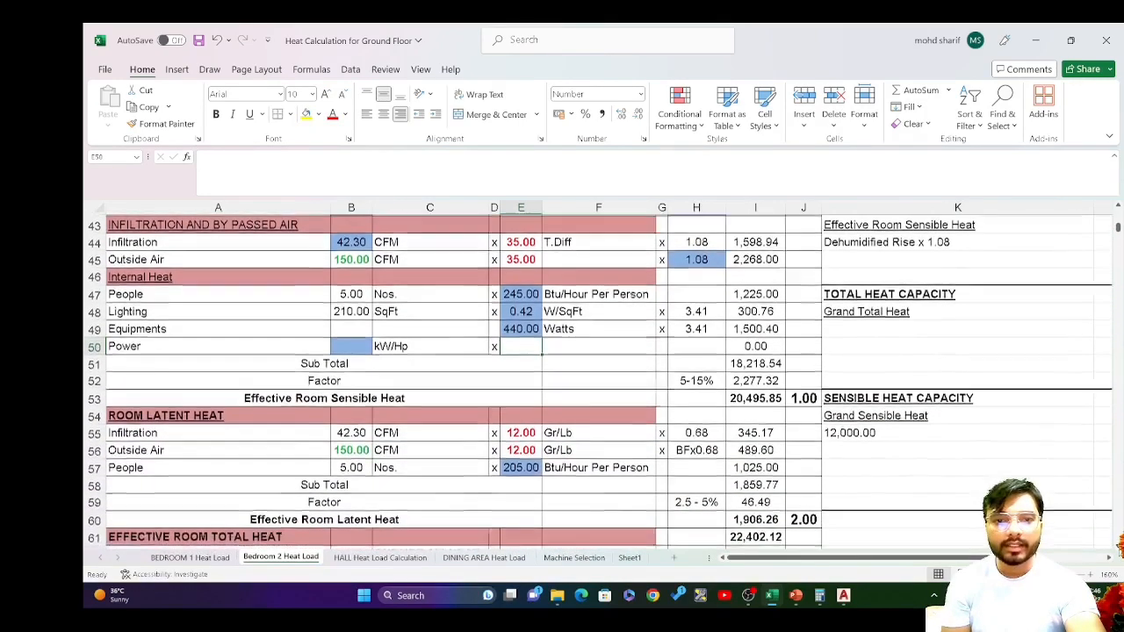
{"action": "left_click", "coordinate": [505, 466]}
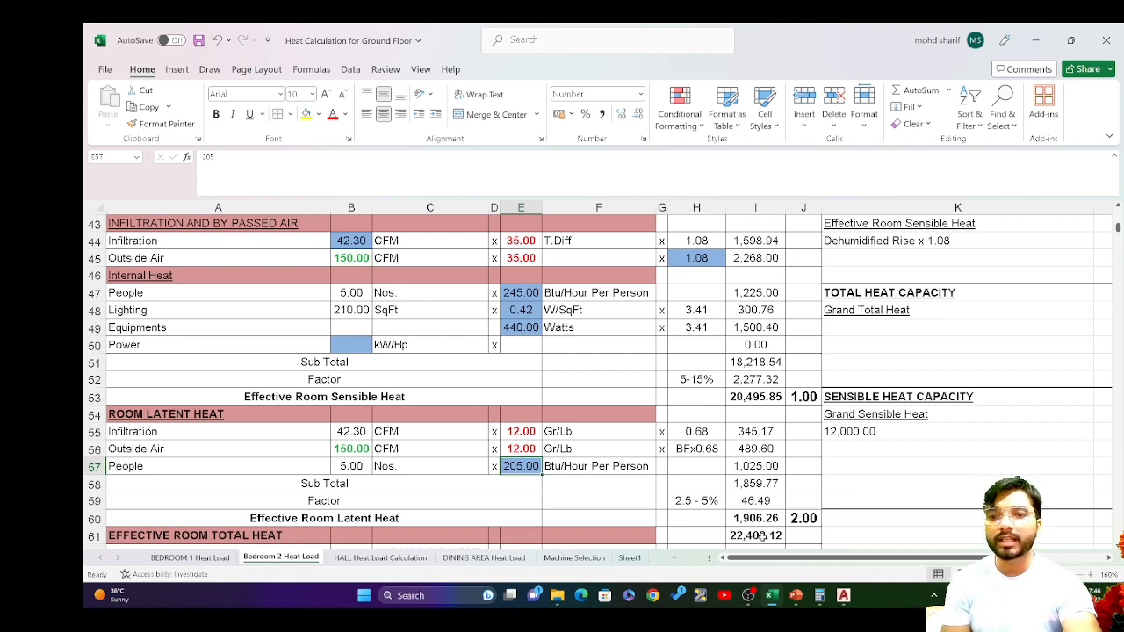
{"action": "left_click_drag", "start_coordinate": [791, 565], "coordinate": [850, 564]}
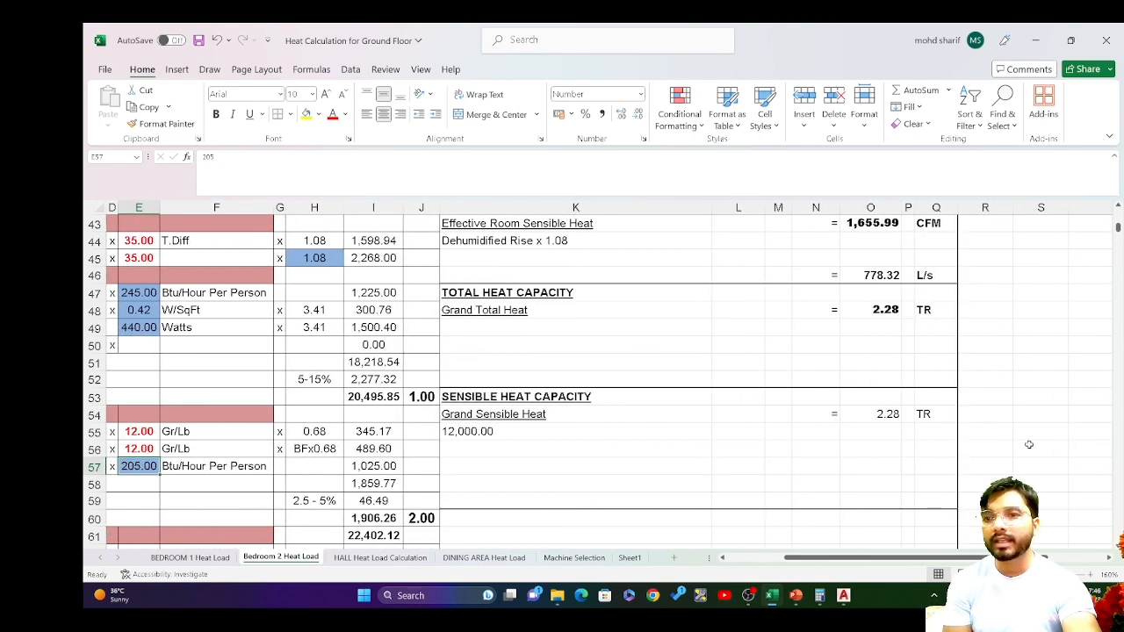
{"action": "scroll", "coordinate": [1119, 209], "scroll_direction": "up", "scroll_amount": 4}
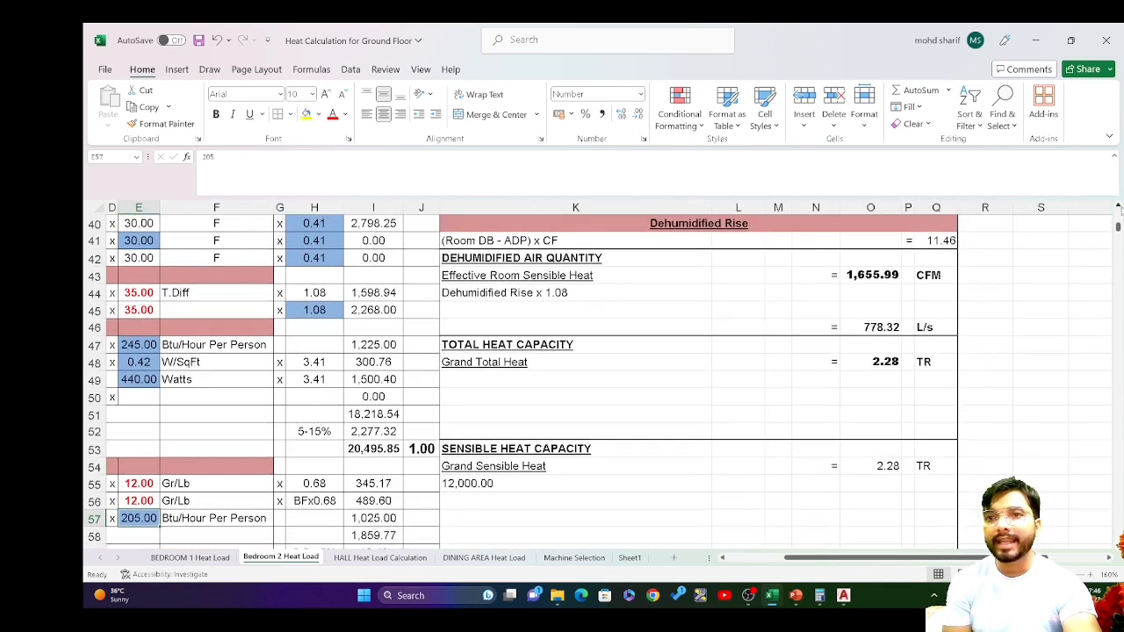
{"action": "scroll", "coordinate": [1119, 209], "scroll_direction": "up", "scroll_amount": 2}
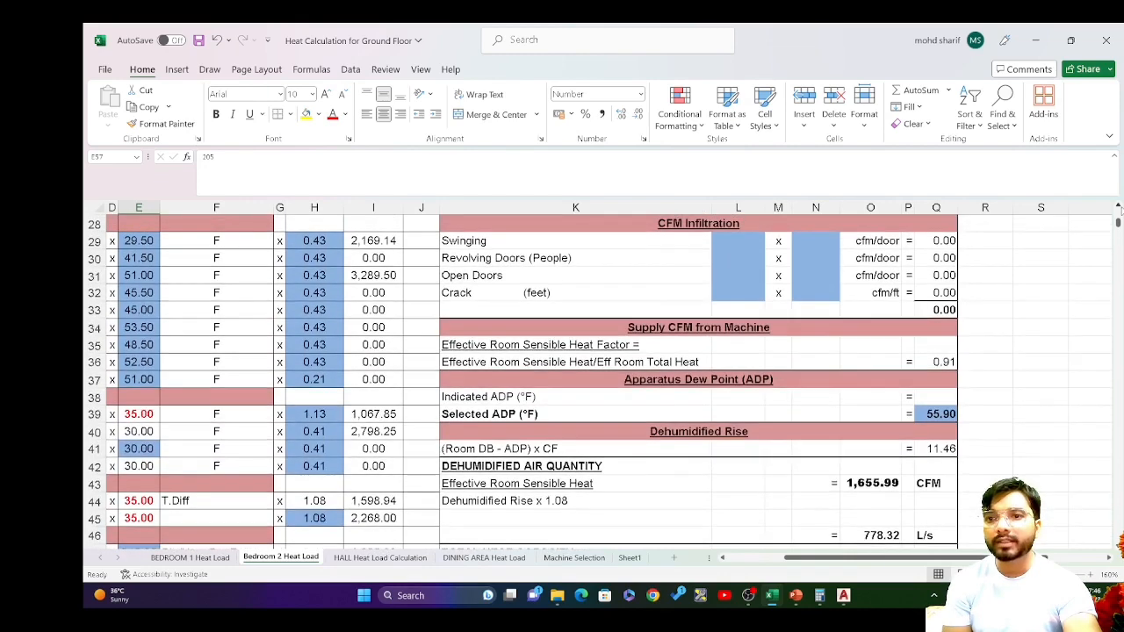
{"action": "left_click", "coordinate": [940, 396]}
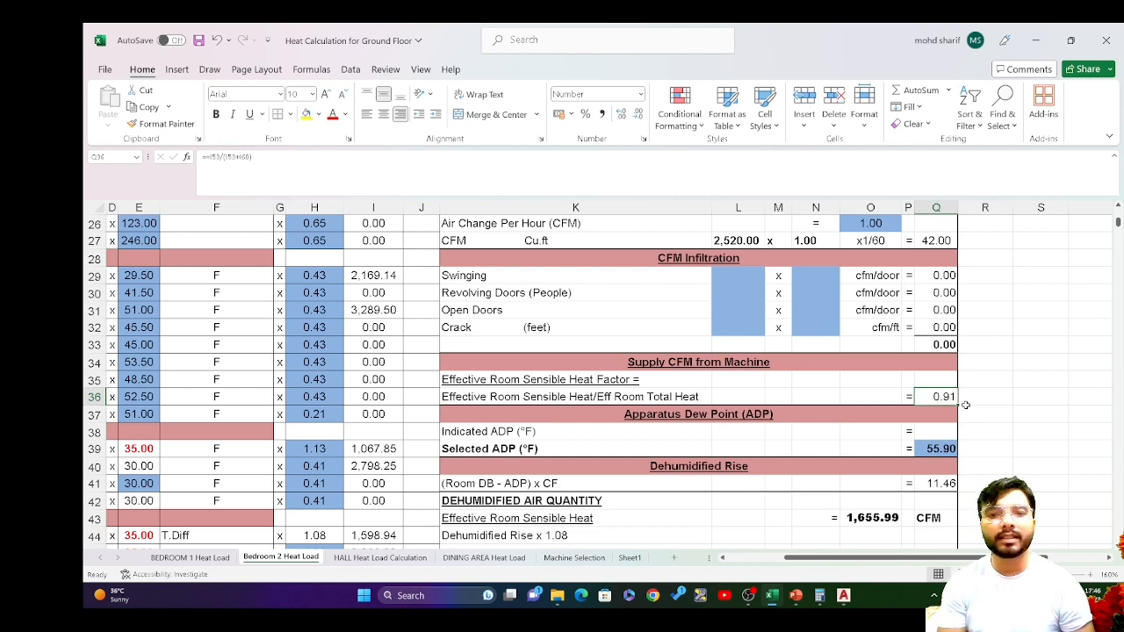
Highlight the 0.91 ESHF row with its ADP value in yellow in the Sheet1 lookup table.
{"action": "left_click", "coordinate": [629, 558]}
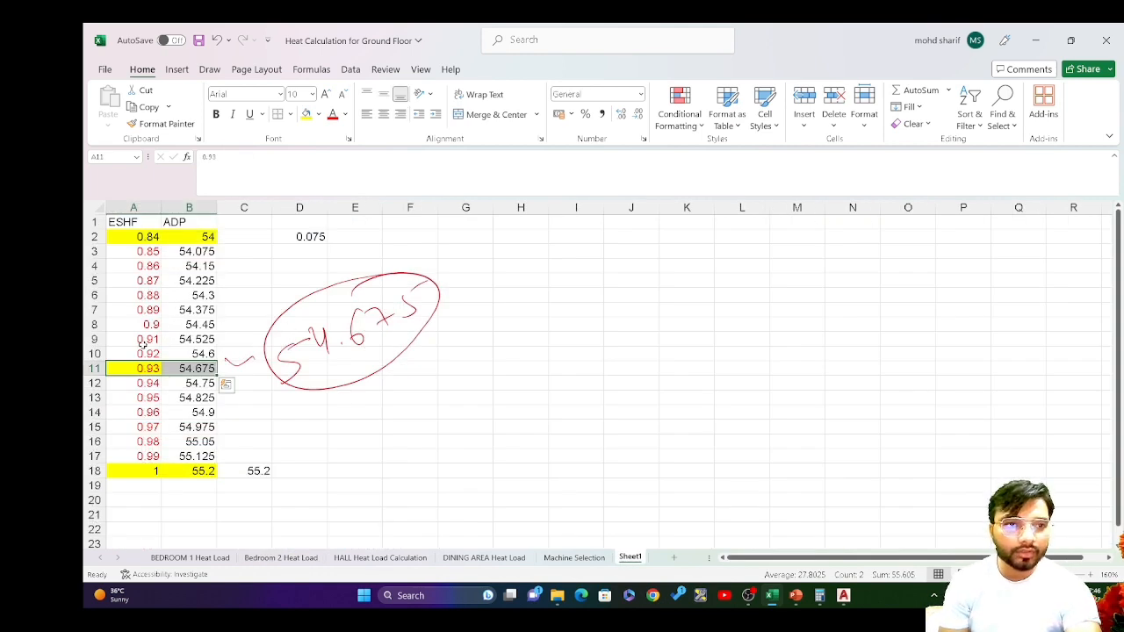
{"action": "left_click_drag", "start_coordinate": [140, 341], "coordinate": [190, 343]}
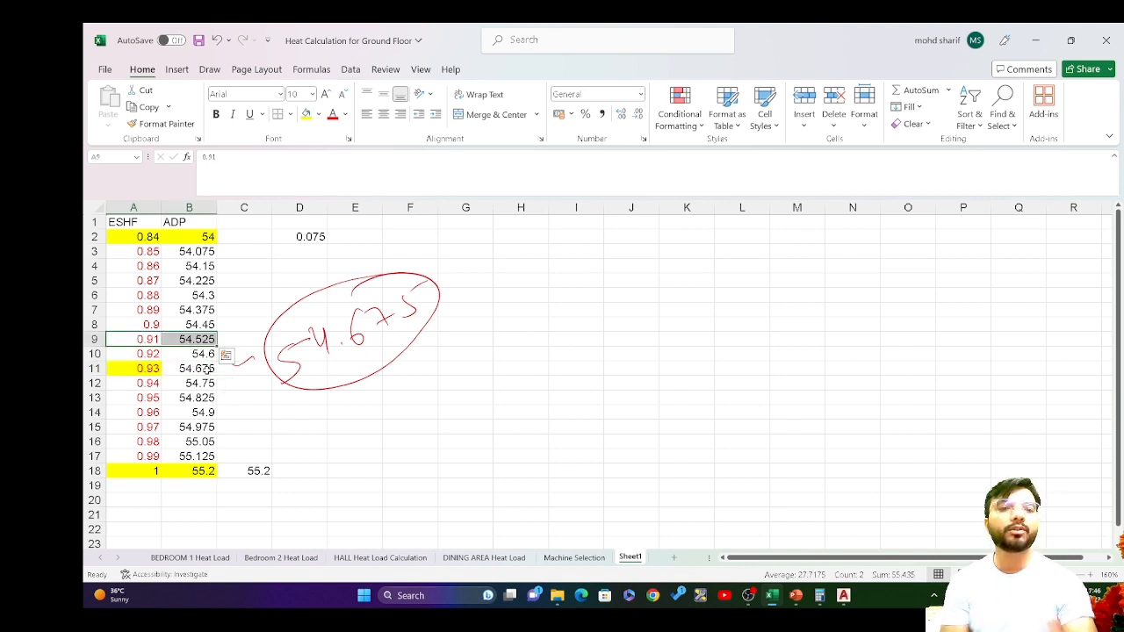
{"action": "left_click", "coordinate": [306, 115]}
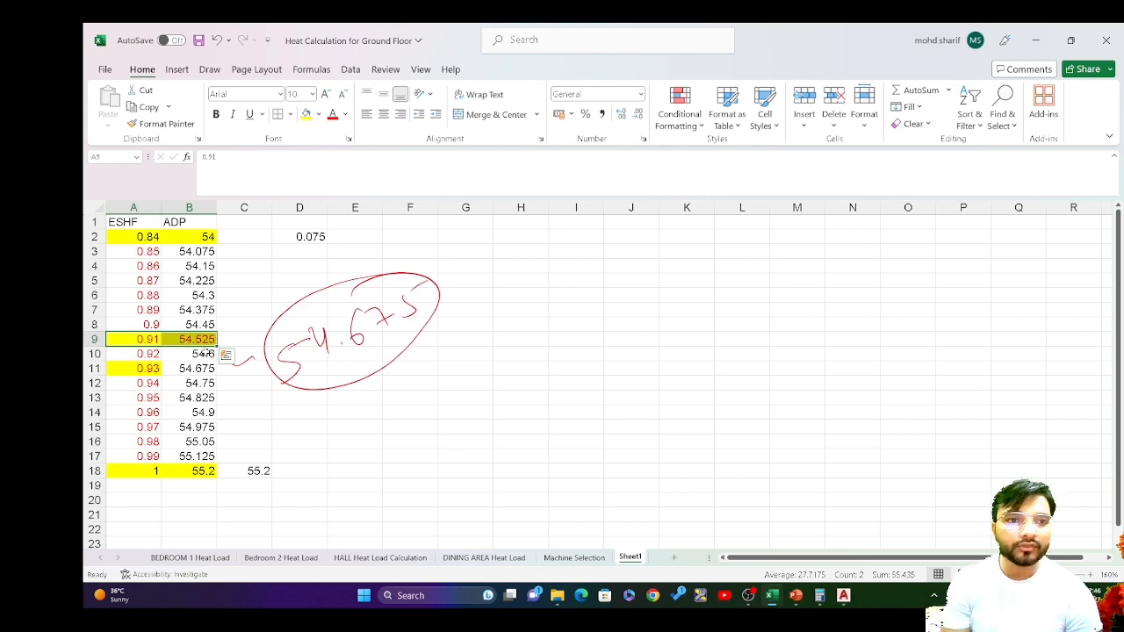
Set Bedroom 2's Selected ADP to 54.525 °F and review the Dehumidified Air Quantity and Total Heat Capacity.
{"action": "left_click", "coordinate": [281, 558]}
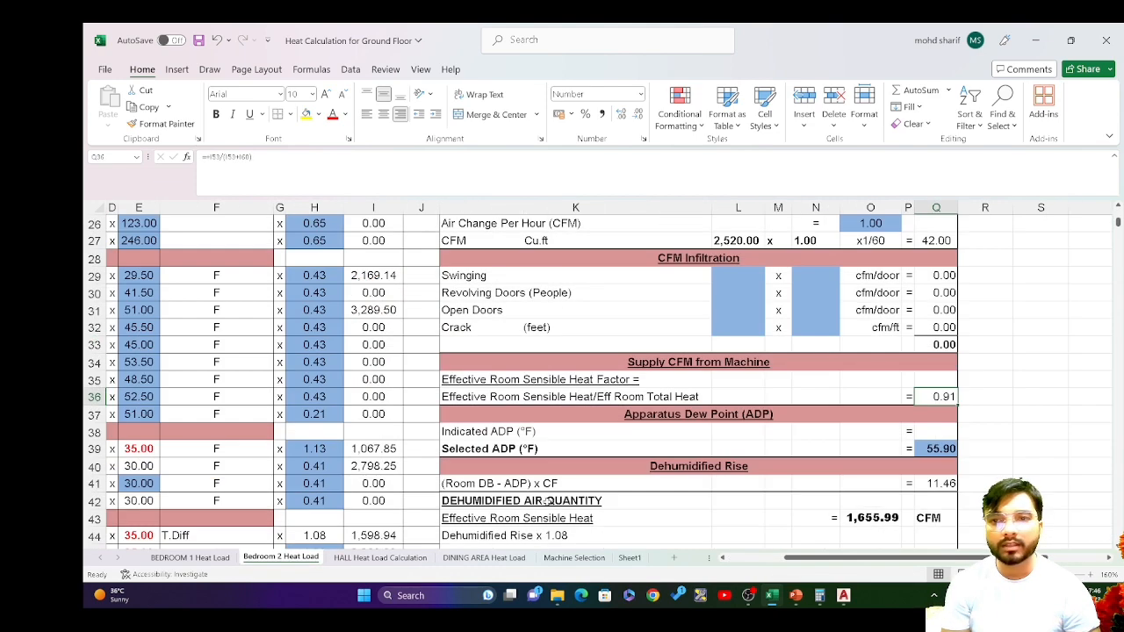
{"action": "left_click", "coordinate": [930, 449]}
{"action": "type", "text": "54.525"}
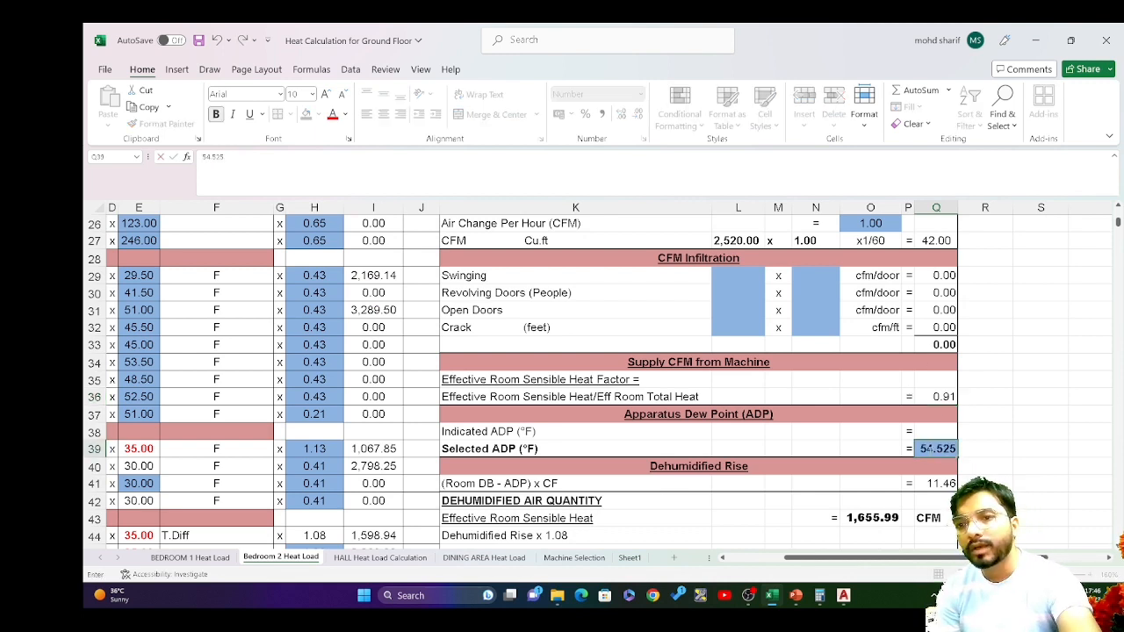
{"action": "key", "text": "Return"}
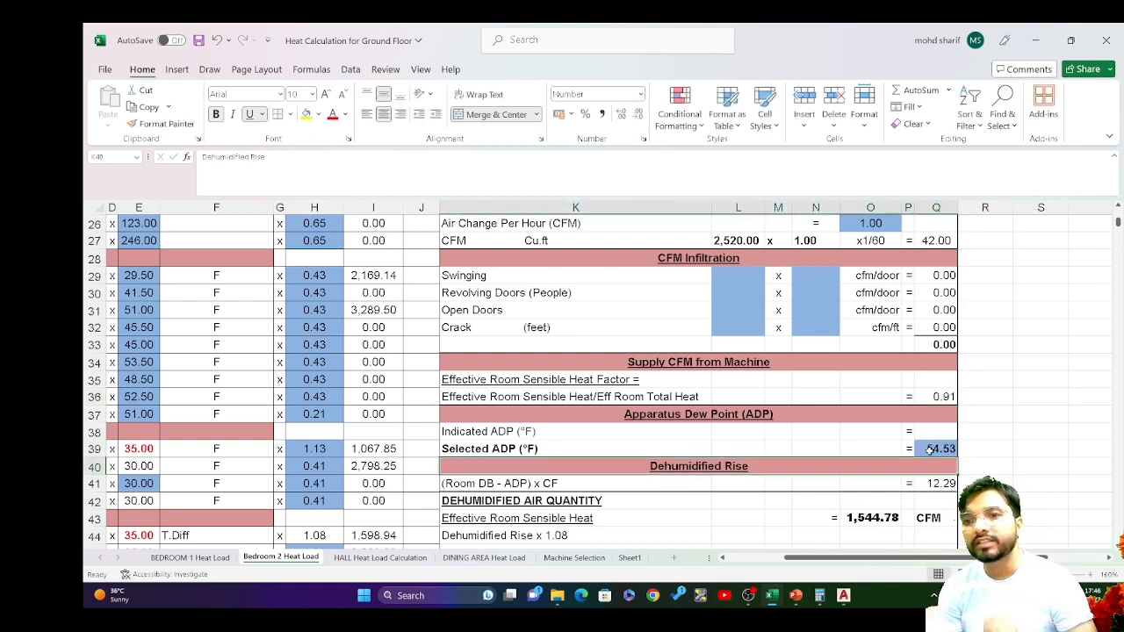
{"action": "left_click", "coordinate": [929, 448]}
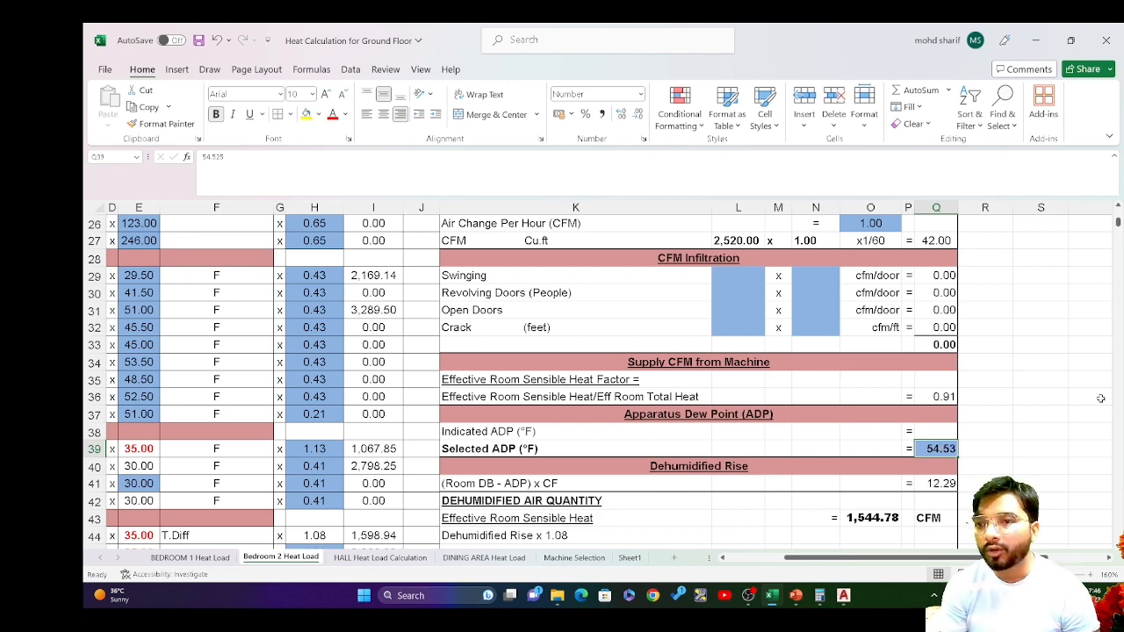
{"action": "scroll", "coordinate": [879, 447], "scroll_direction": "down", "scroll_amount": 3}
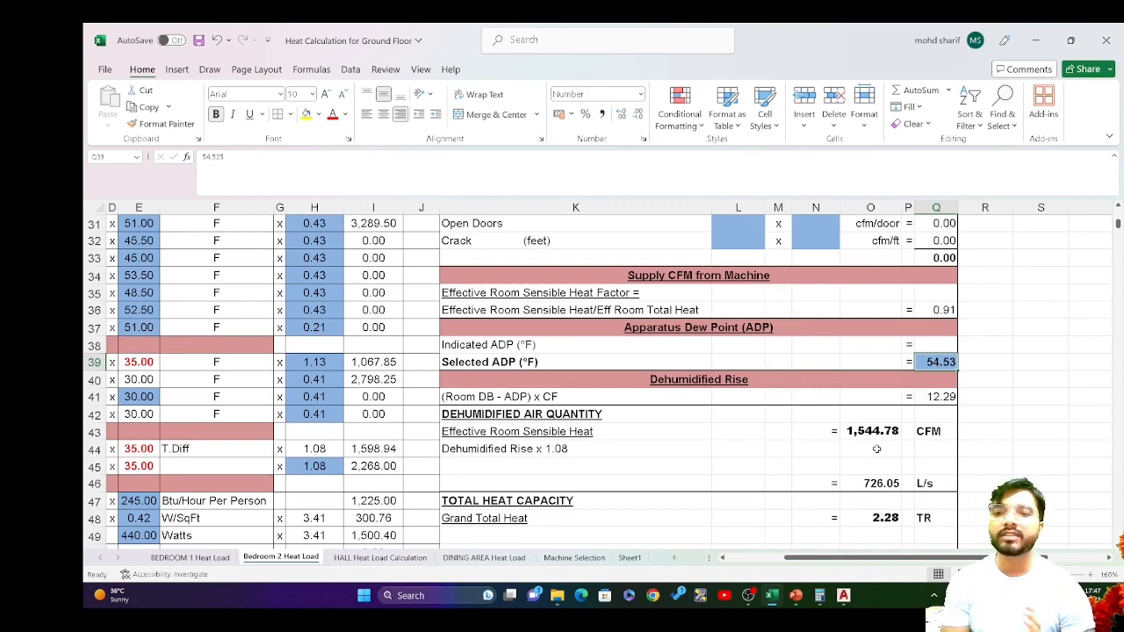
{"action": "scroll", "coordinate": [1117, 548], "scroll_direction": "down", "scroll_amount": 1}
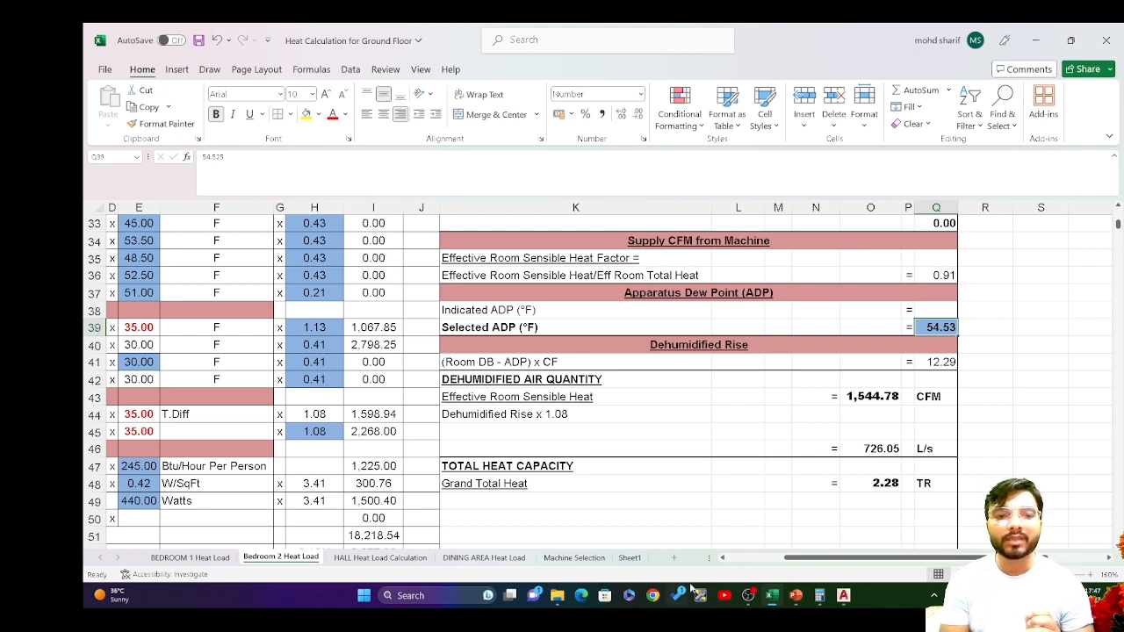
Switch to AutoCAD and locate the 25'3" x 18' Hall on the floor plan.
{"action": "left_click", "coordinate": [843, 596]}
{"action": "scroll", "coordinate": [808, 222], "scroll_direction": "up", "scroll_amount": 1}
{"action": "left_click_drag", "start_coordinate": [437, 350], "coordinate": [502, 267]}
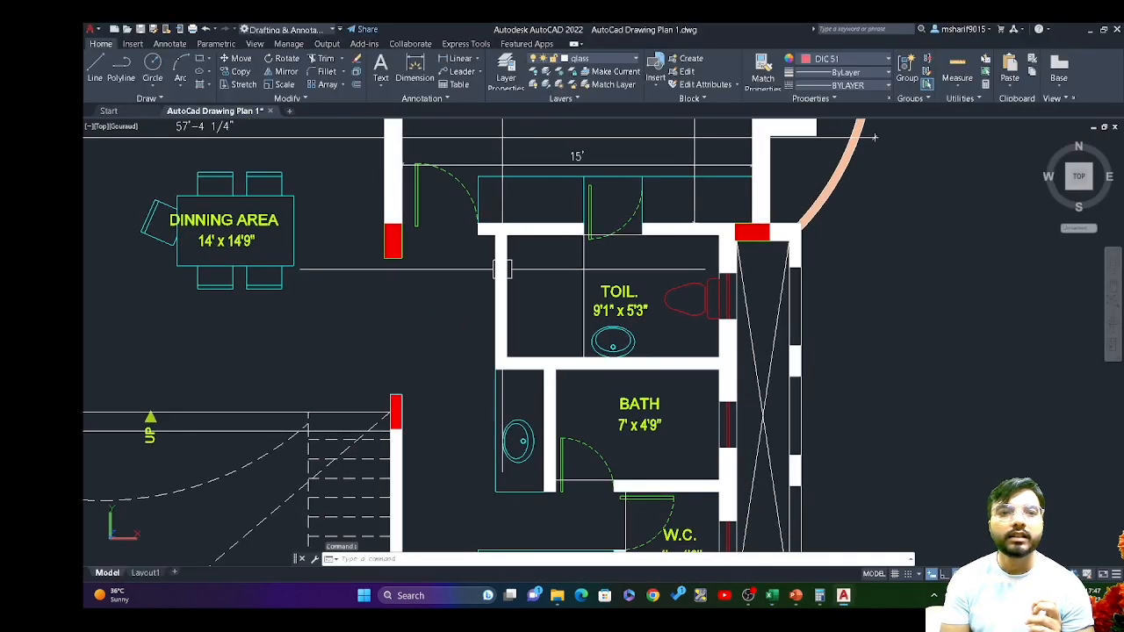
{"action": "mouse_move", "coordinate": [351, 410]}
{"action": "left_mouse_down"}
{"action": "mouse_move", "coordinate": [492, 235]}
{"action": "mouse_move", "coordinate": [529, 167]}
{"action": "left_mouse_up"}
{"action": "mouse_move", "coordinate": [430, 369]}
{"action": "left_mouse_down"}
{"action": "mouse_move", "coordinate": [585, 286]}
{"action": "mouse_move", "coordinate": [642, 328]}
{"action": "left_mouse_up"}
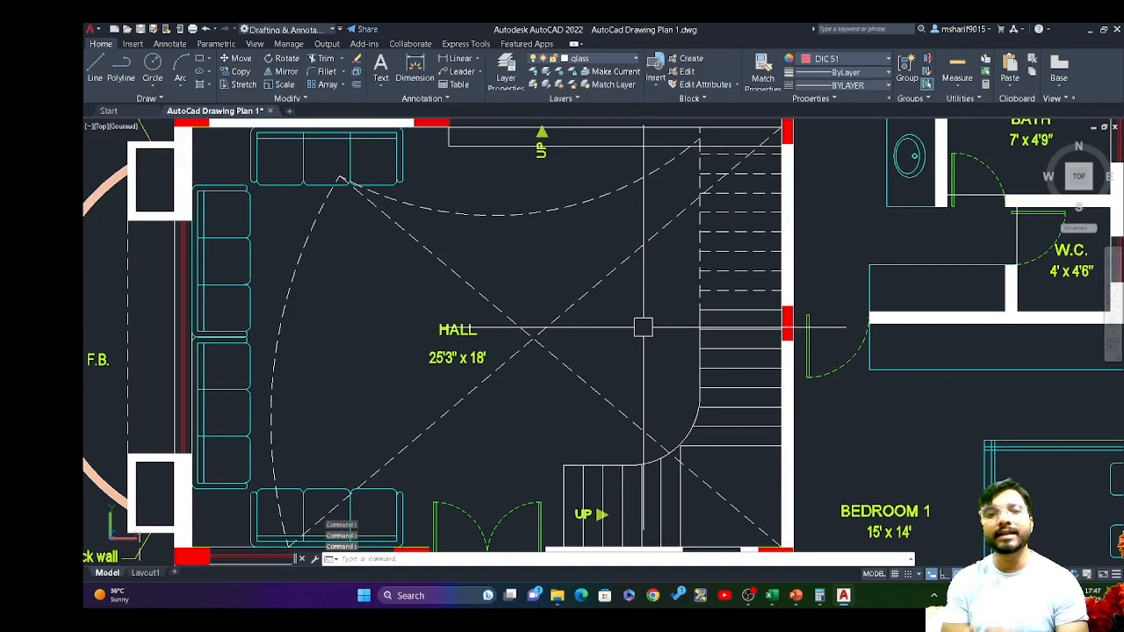